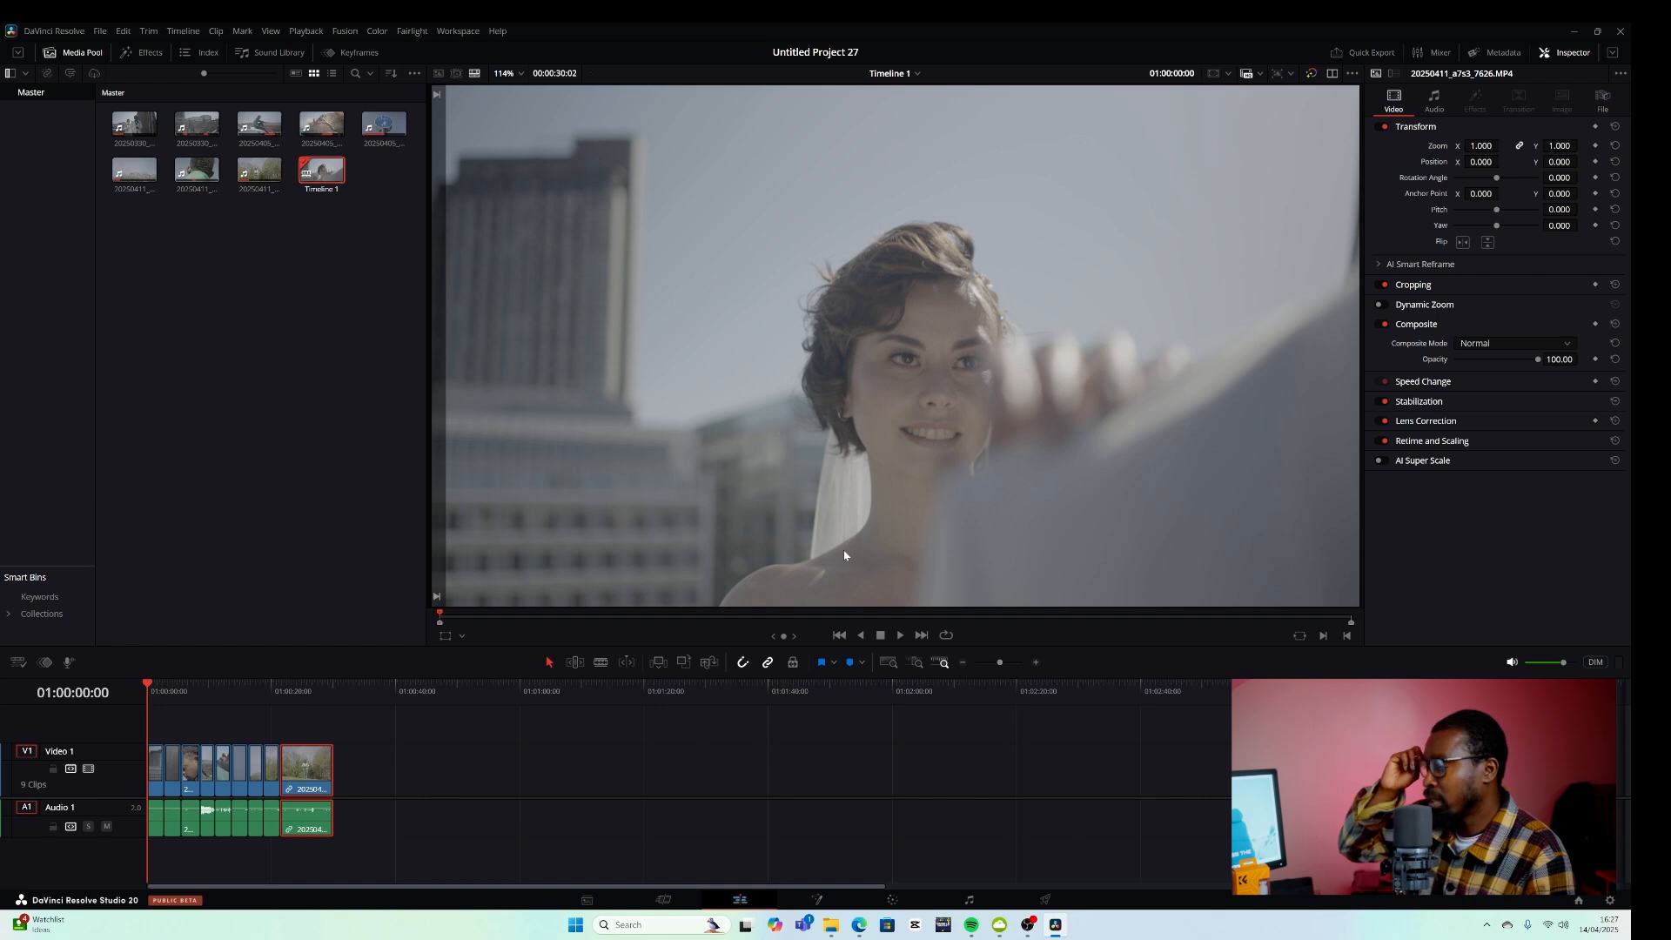
# Step: On the Color page, find the Color Space Transform effect by searching for "color space" and apply it to node 02
pyautogui.click(892, 899)
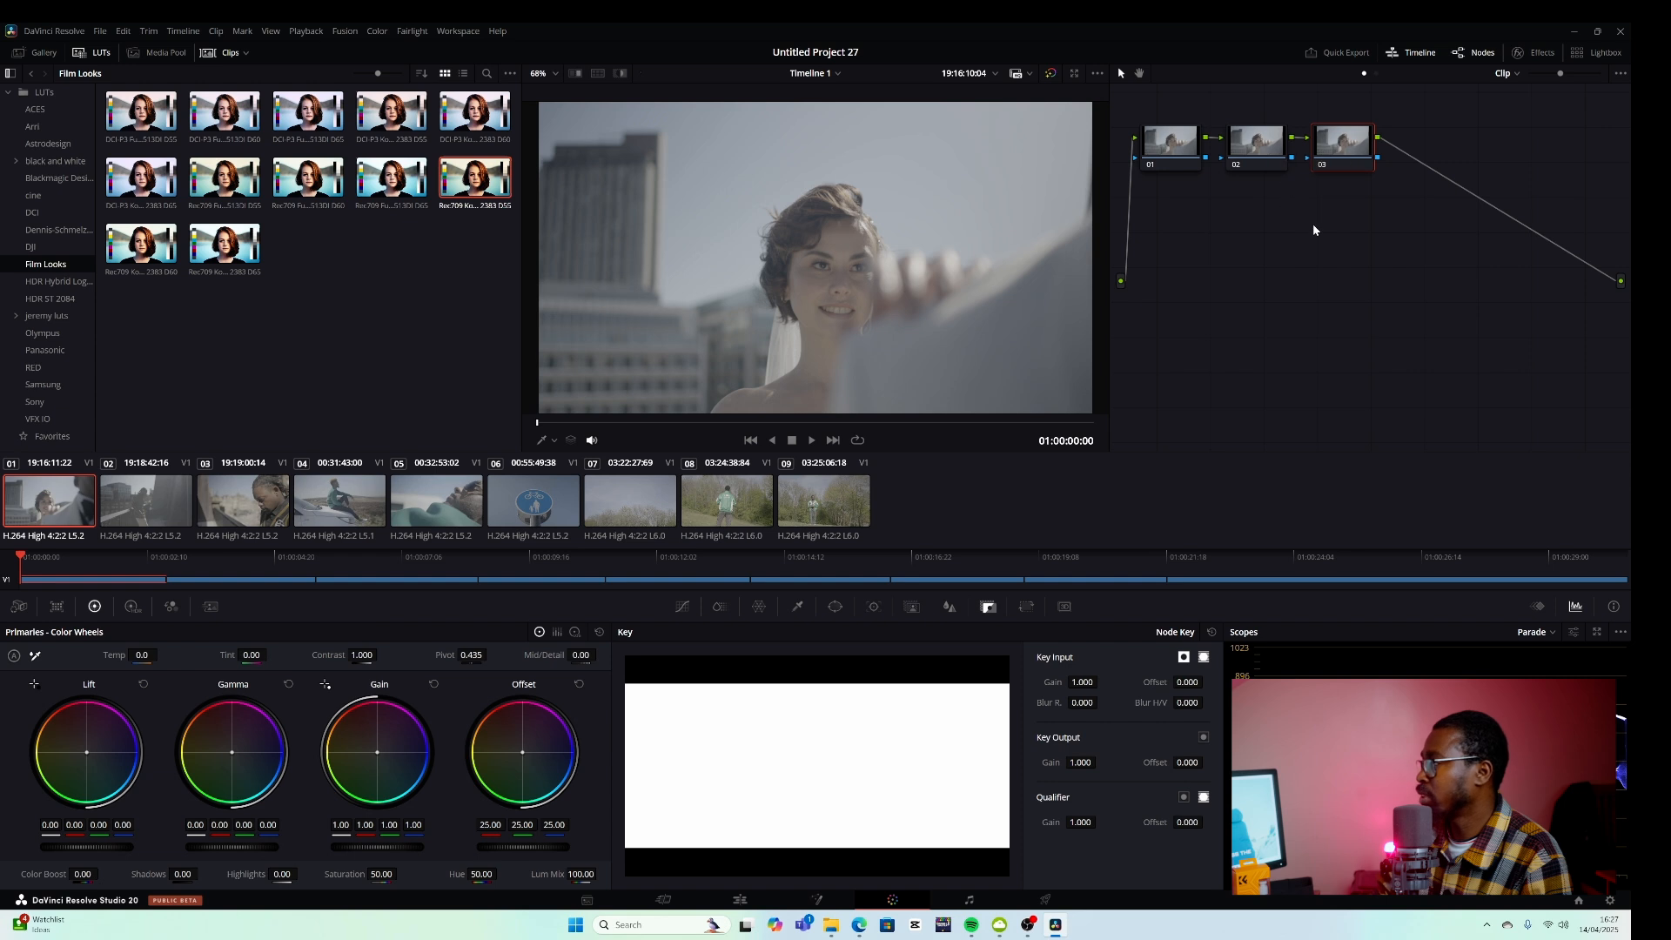
pyautogui.click(1253, 158)
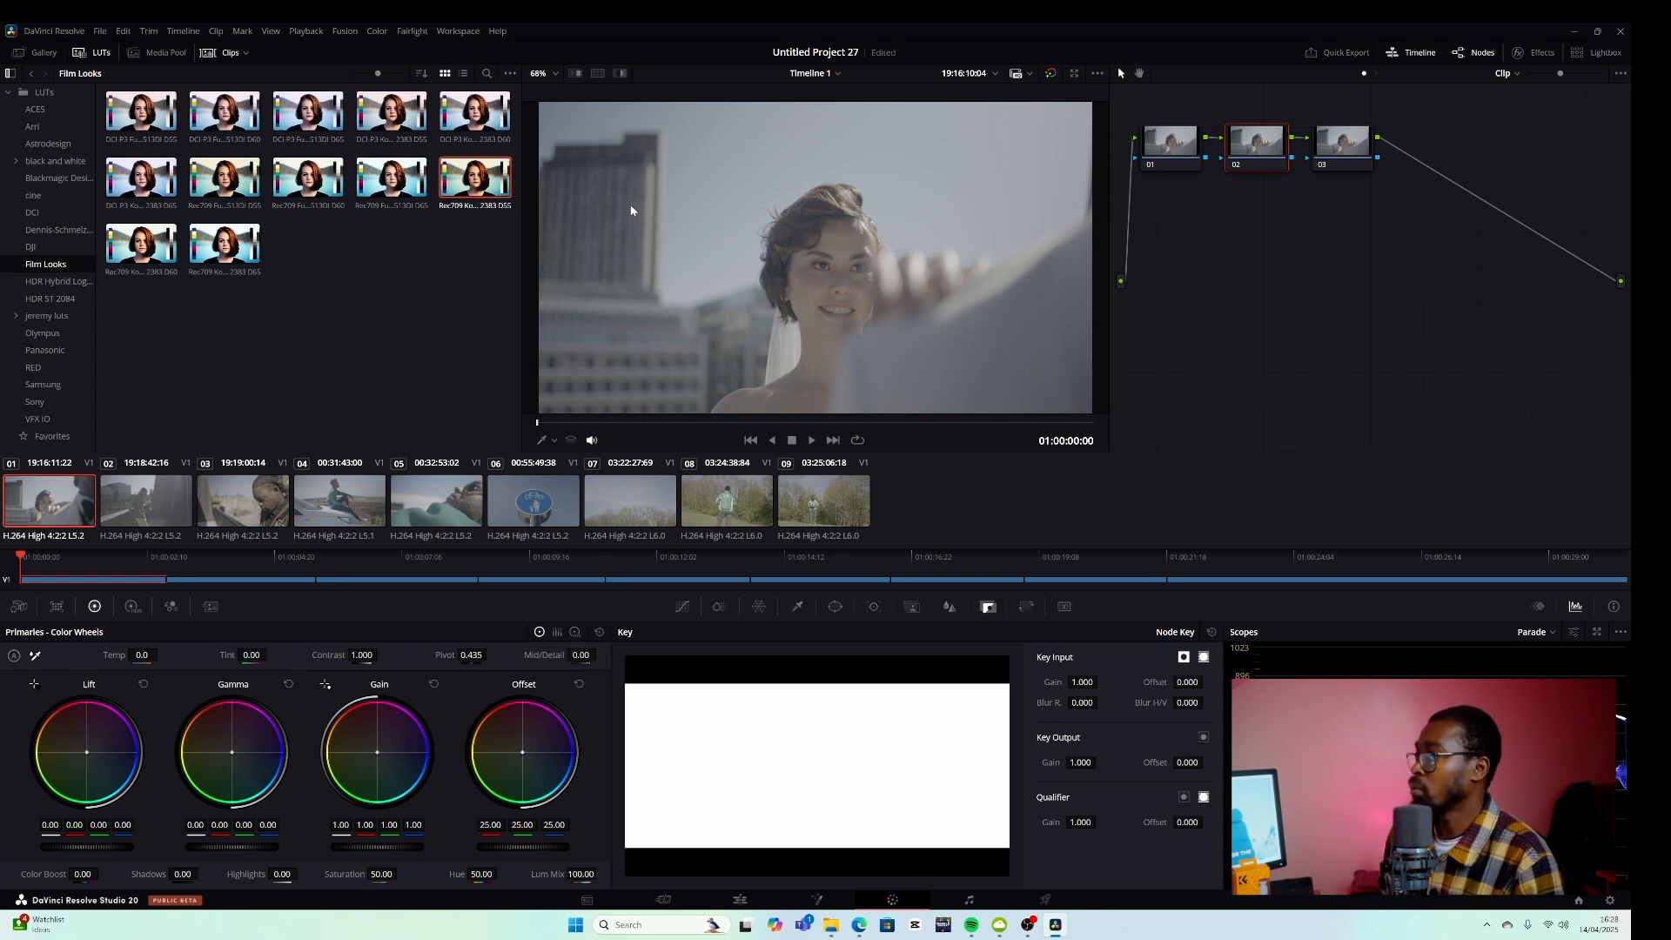
pyautogui.click(1536, 54)
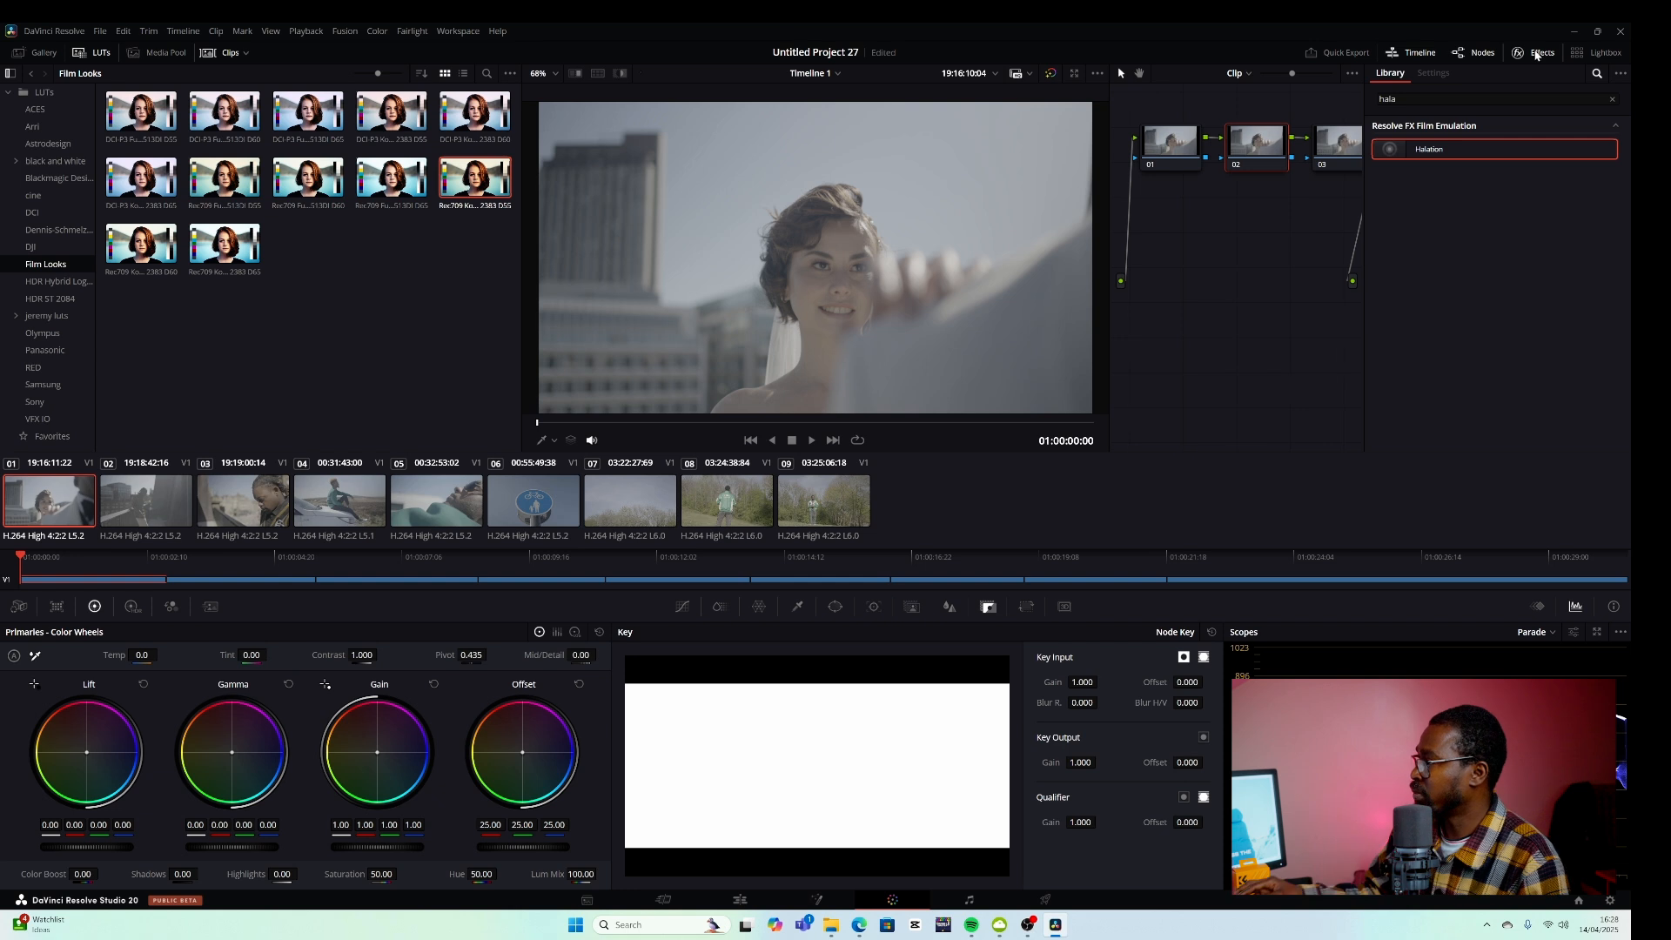
pyautogui.click(1613, 101)
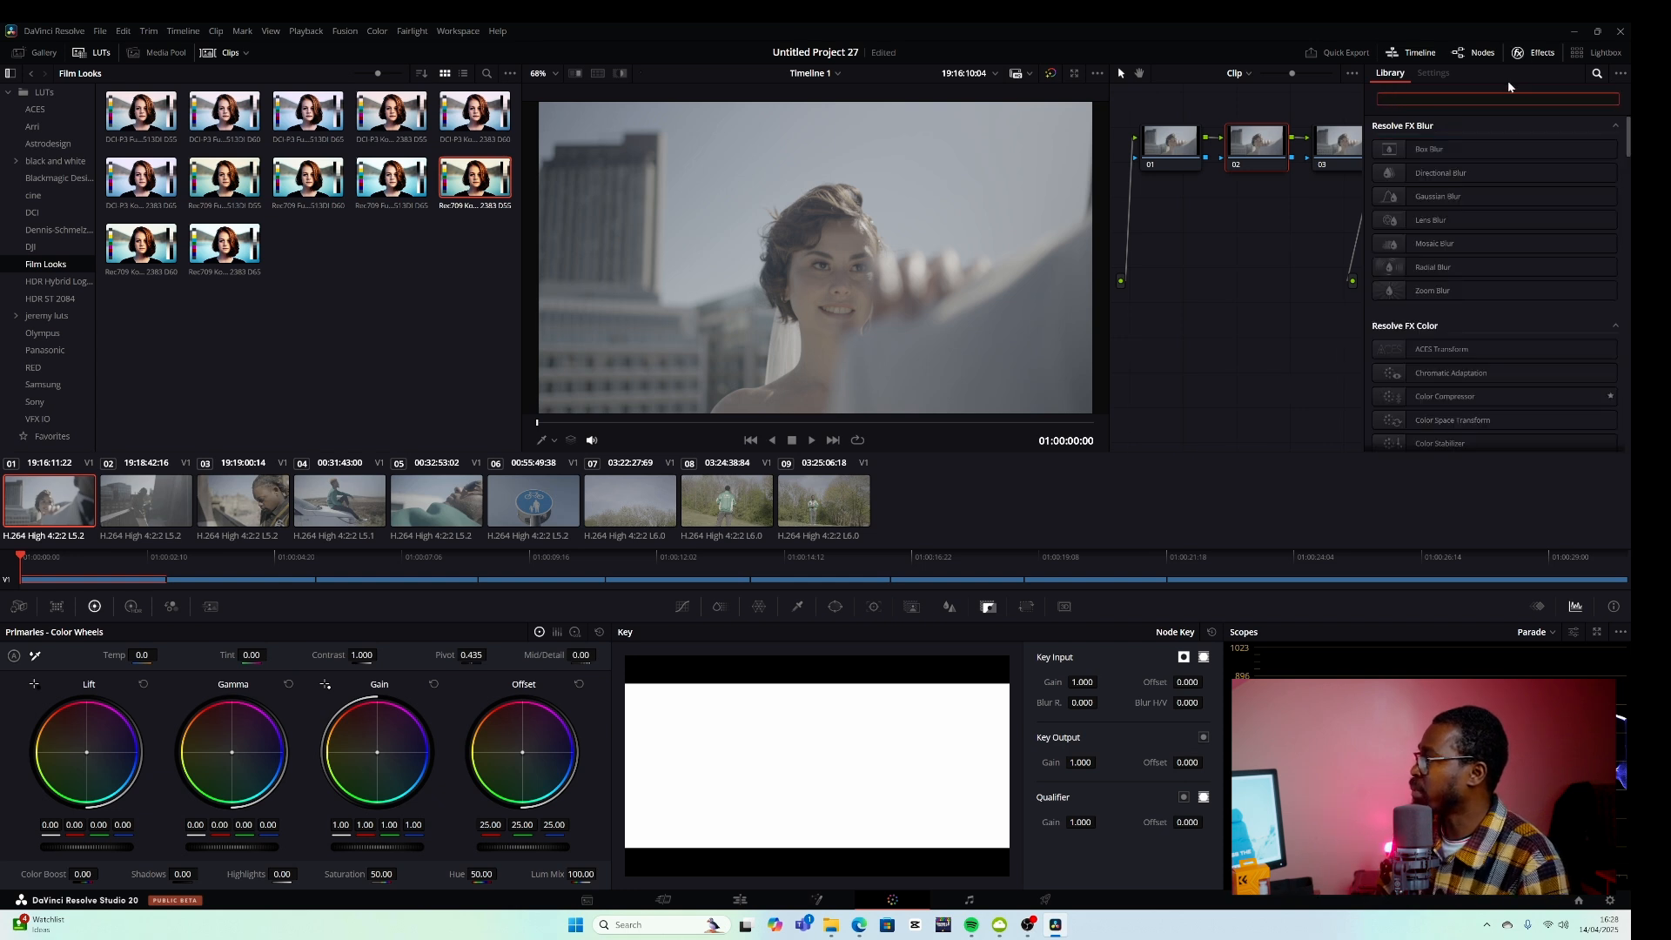
pyautogui.write('c')
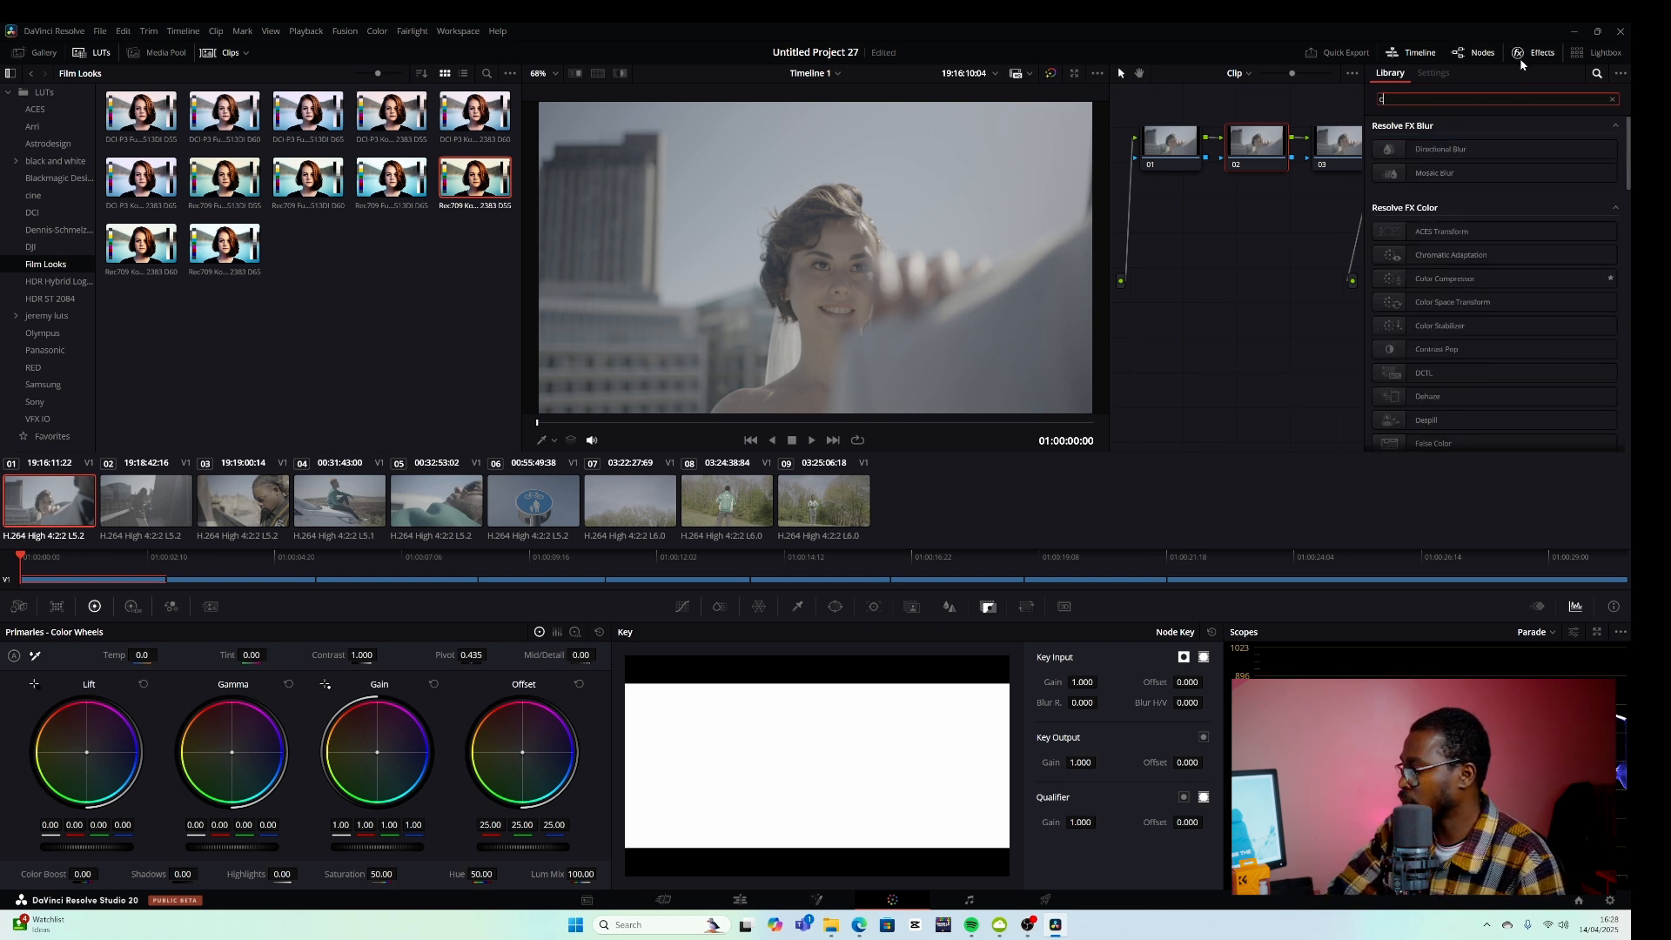
pyautogui.write('olor')
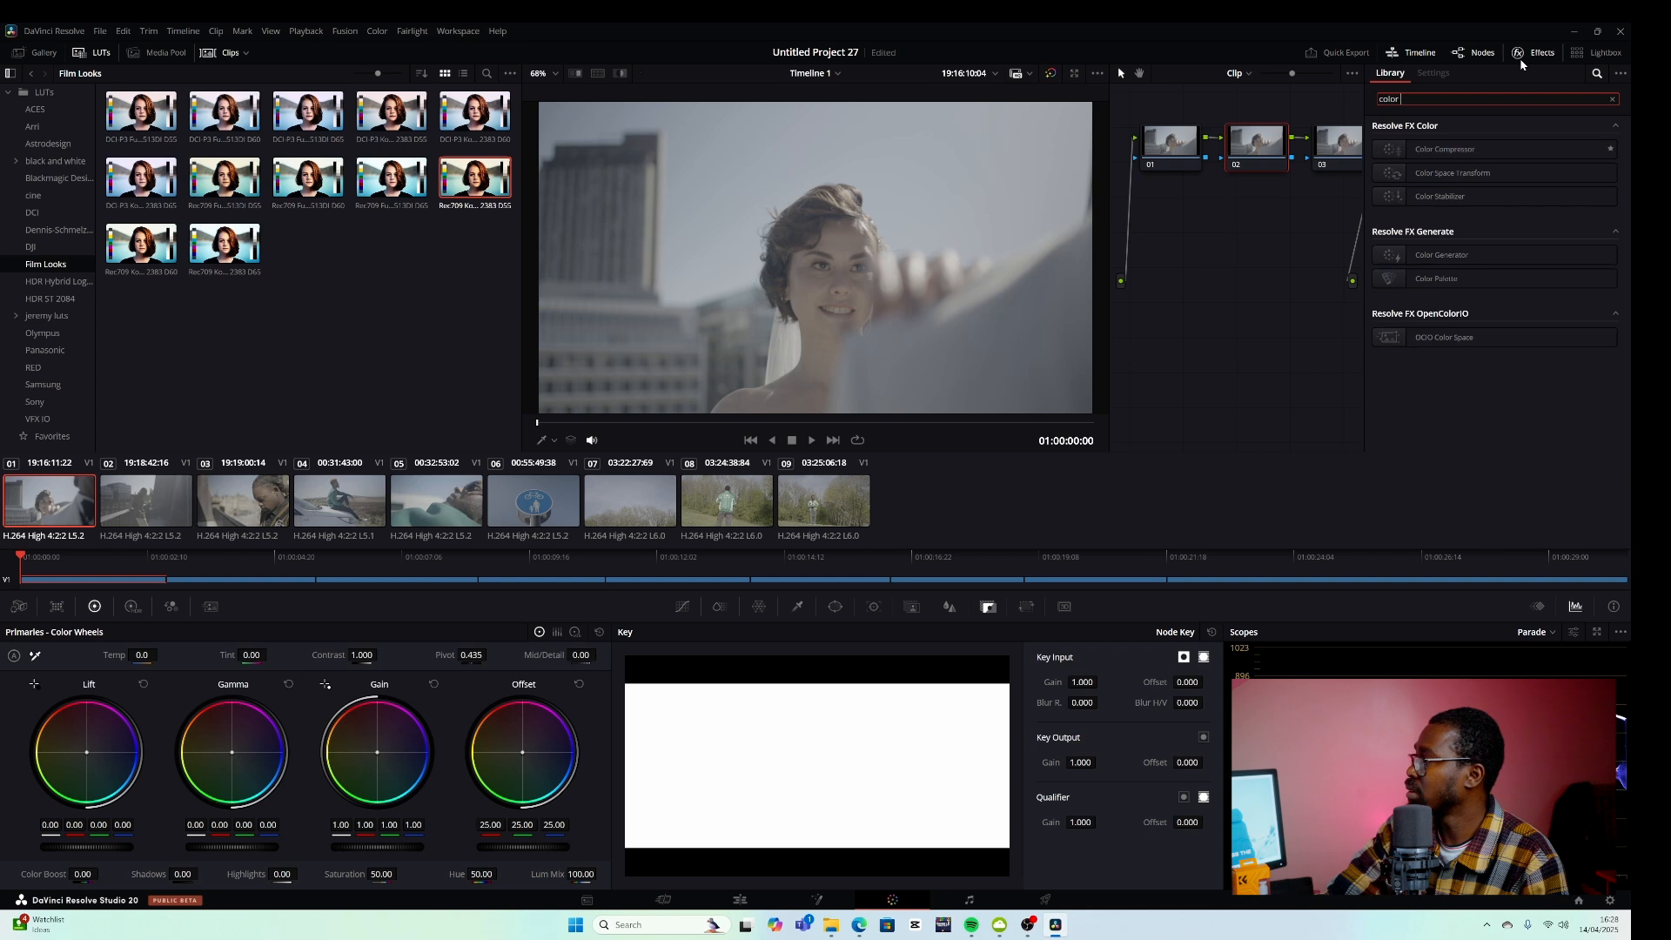
pyautogui.write(' sp')
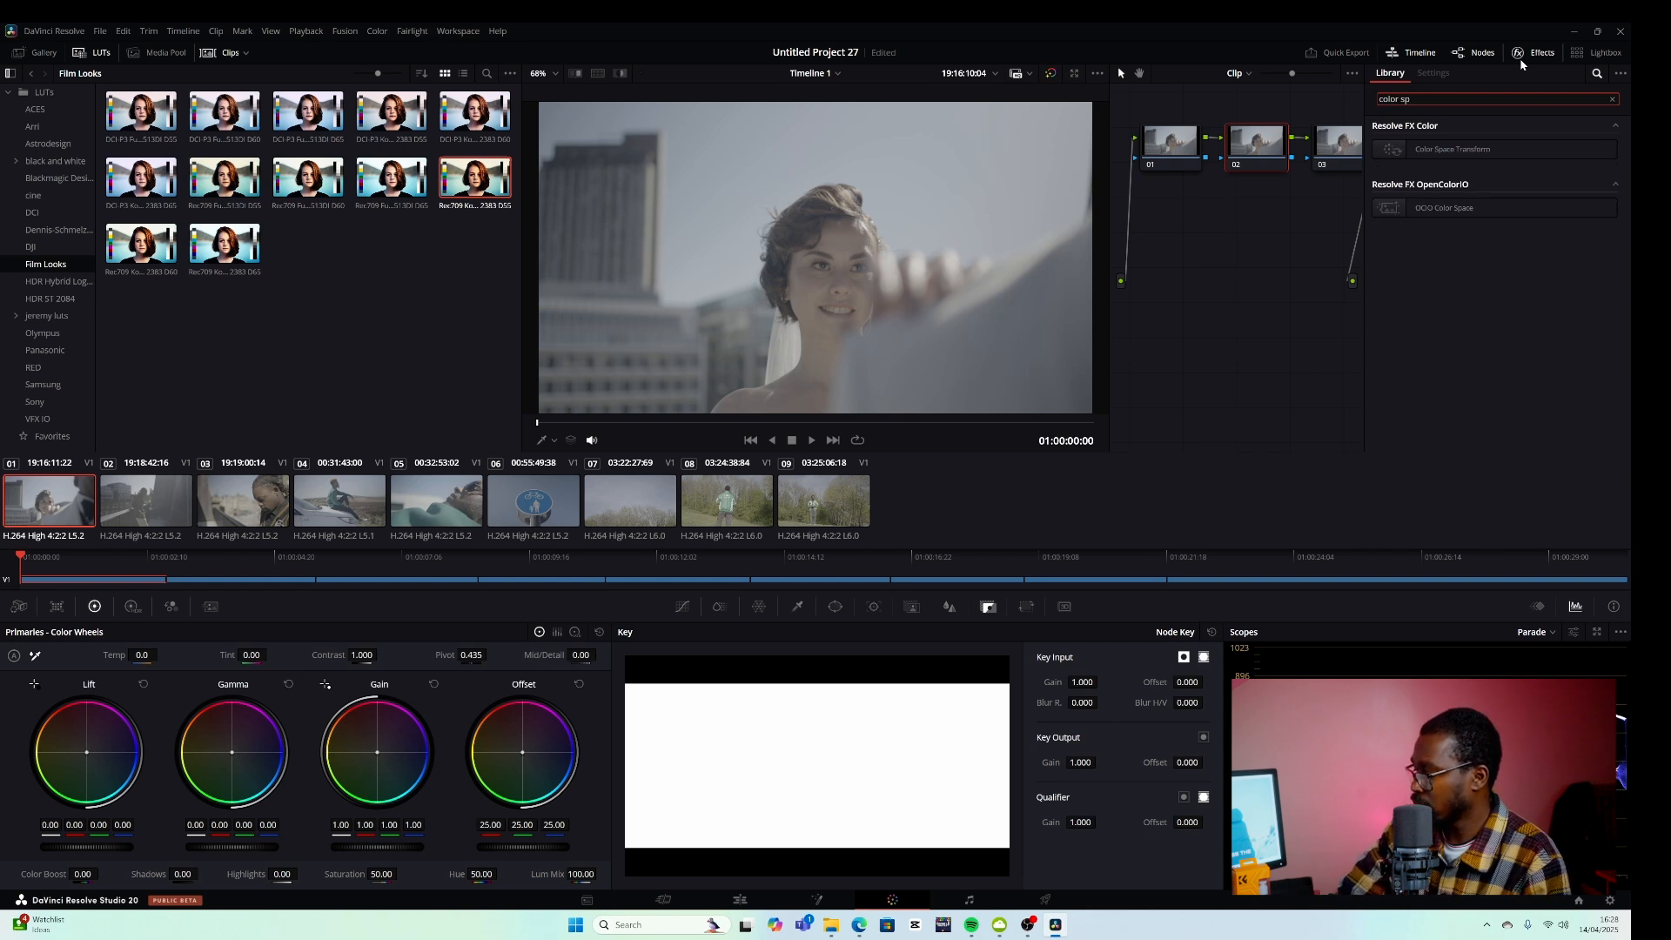
pyautogui.write('ace')
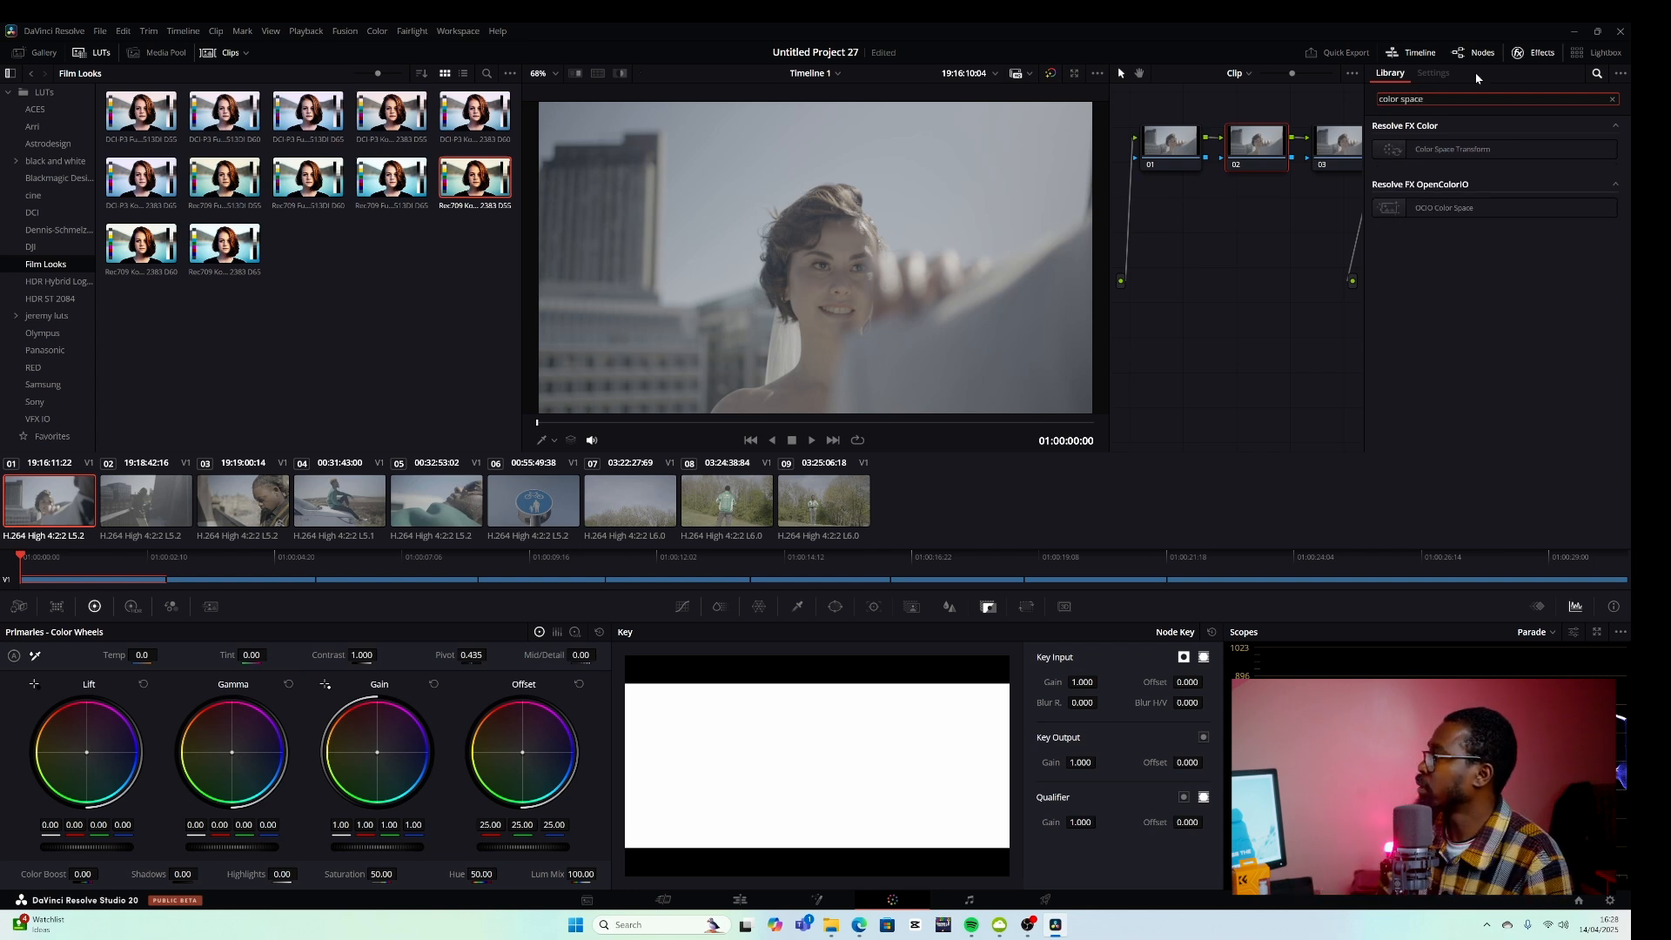
pyautogui.click(1442, 153)
pyautogui.moveTo(1442, 153); pyautogui.dragTo(1273, 154)
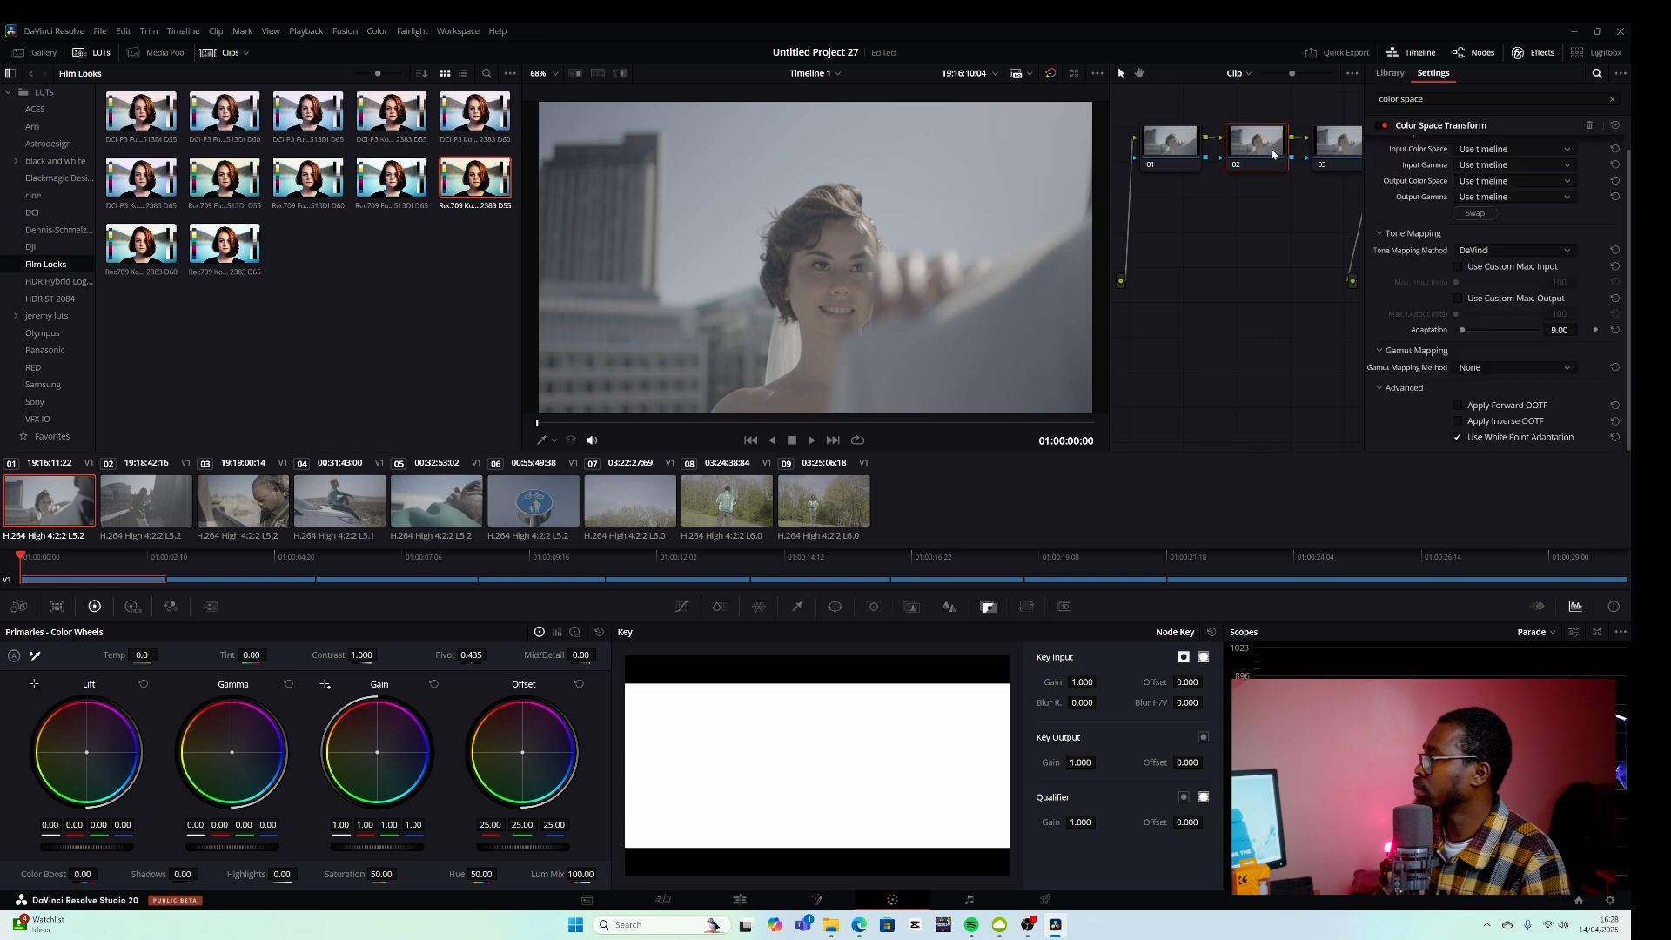
# Step: Set the transform's input color space to Sony S-Gamut3.Cine and its input gamma to Sony S-Log3
pyautogui.click(1506, 149)
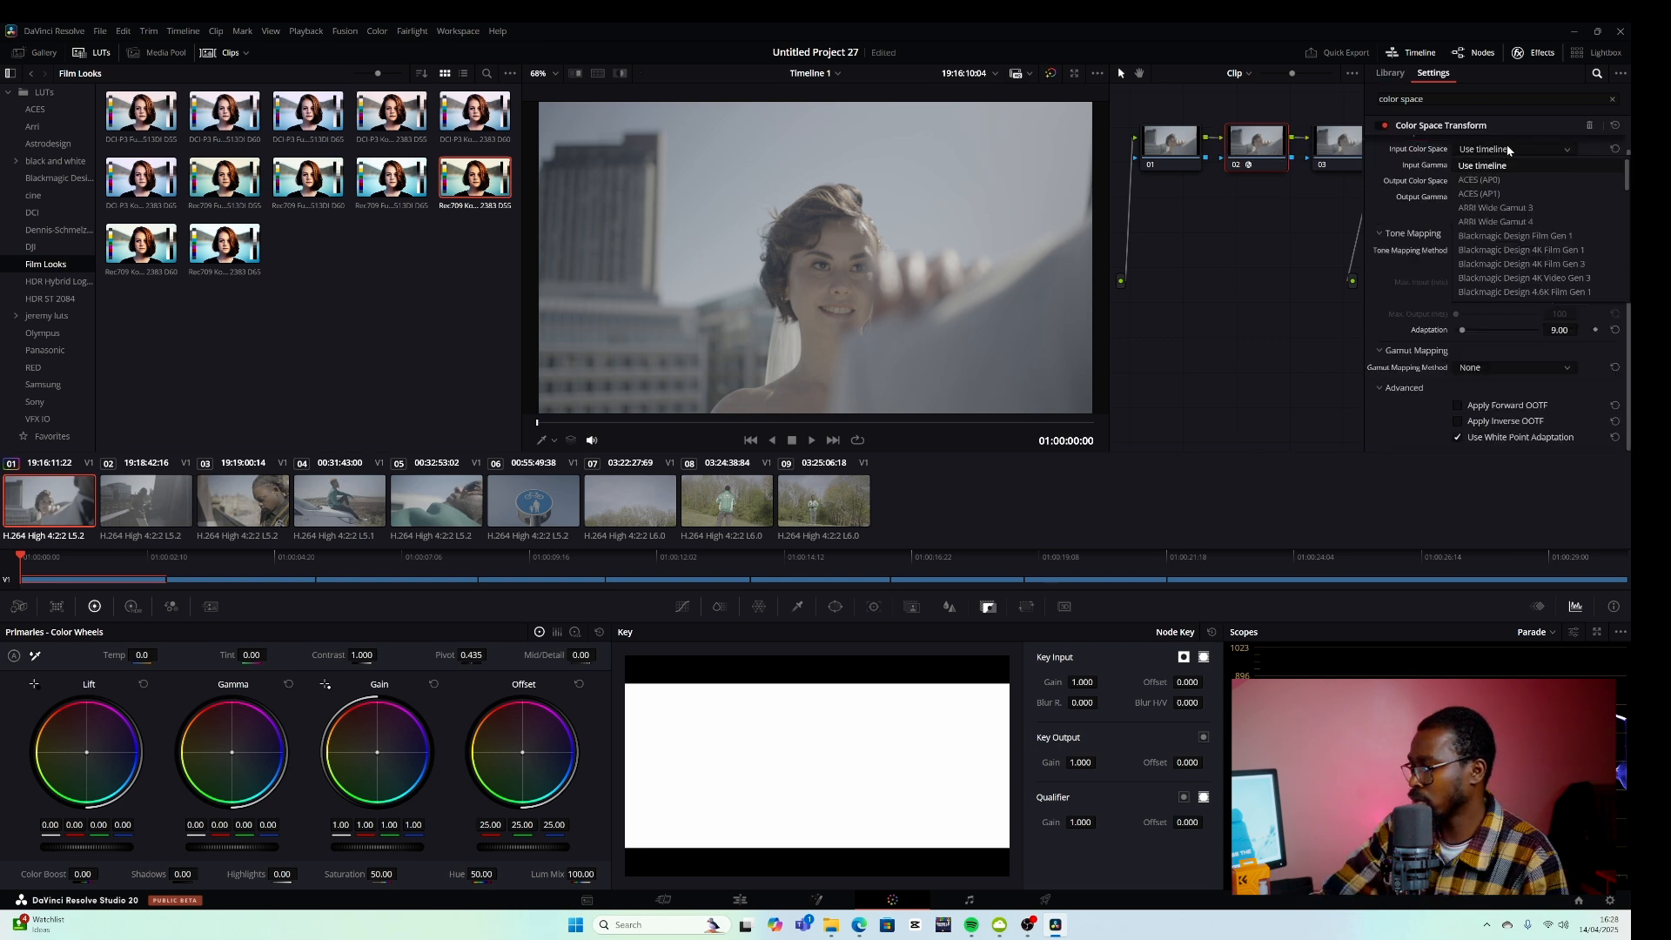
pyautogui.press('s')
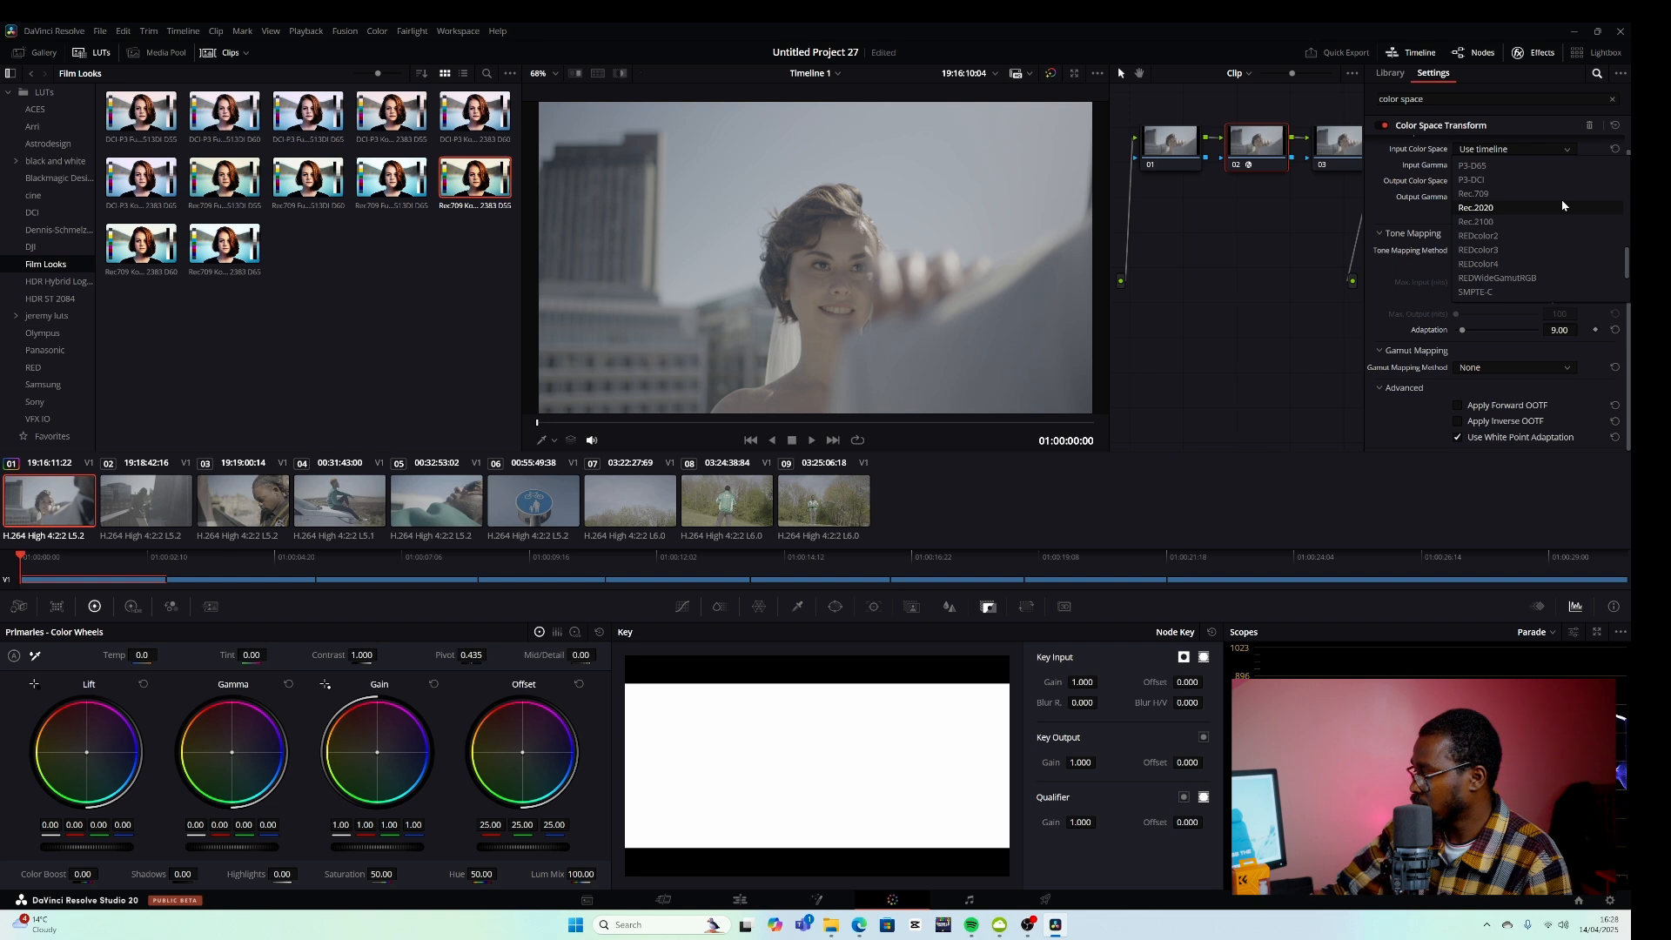
pyautogui.moveTo(1627, 265); pyautogui.dragTo(1631, 277)
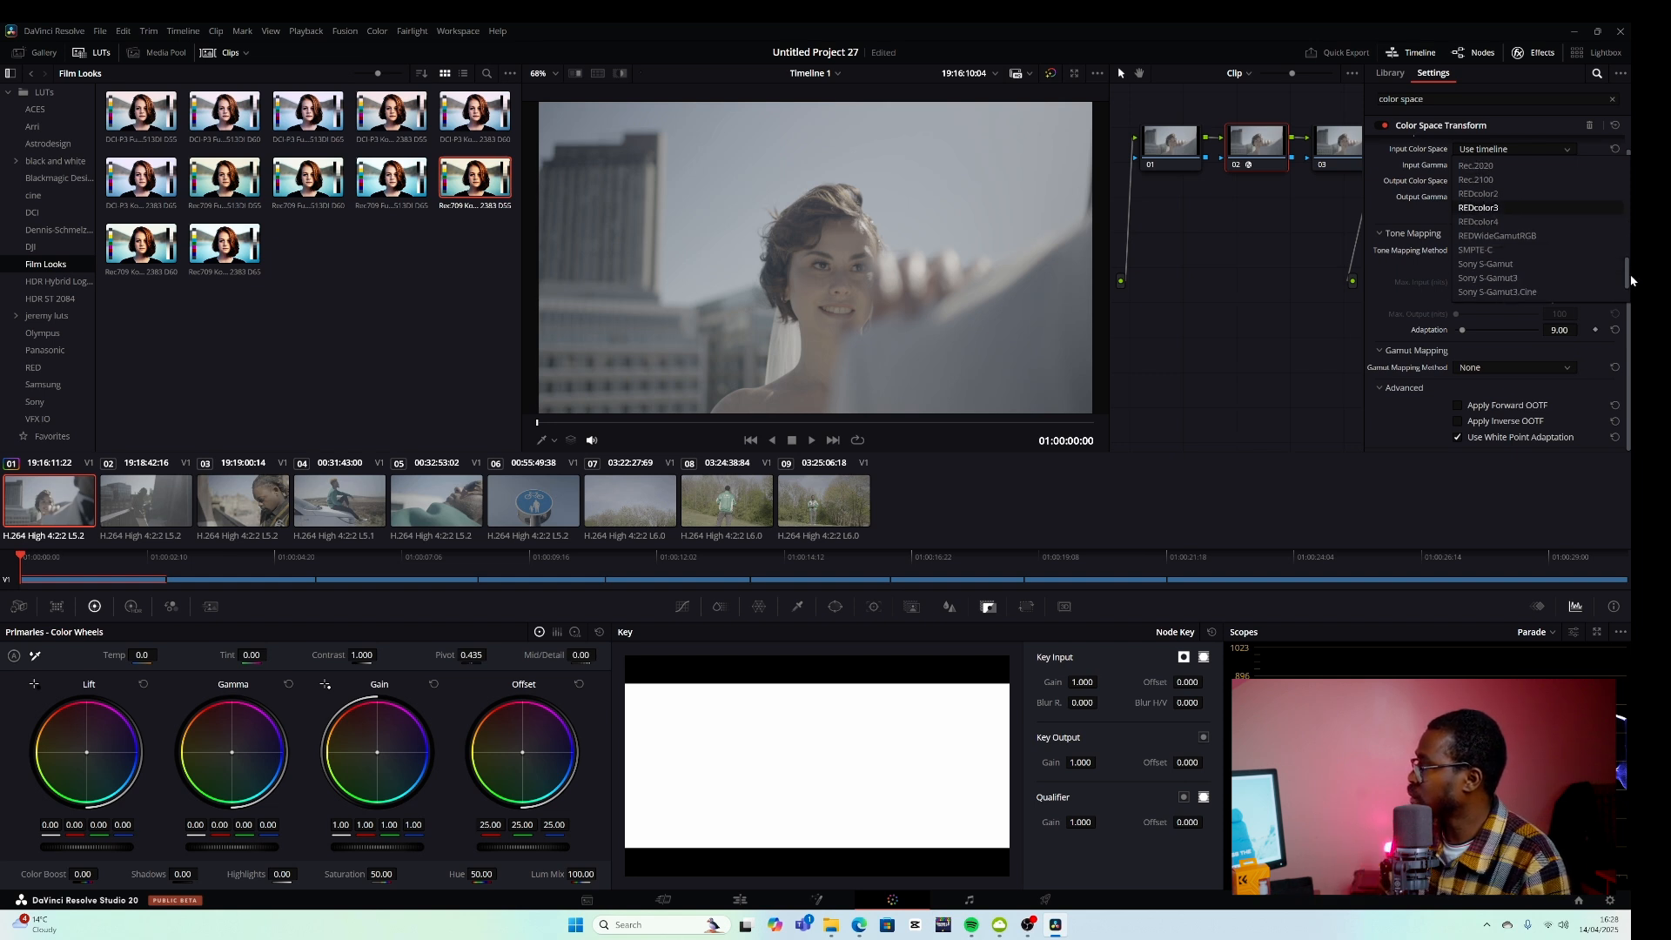
pyautogui.click(1505, 271)
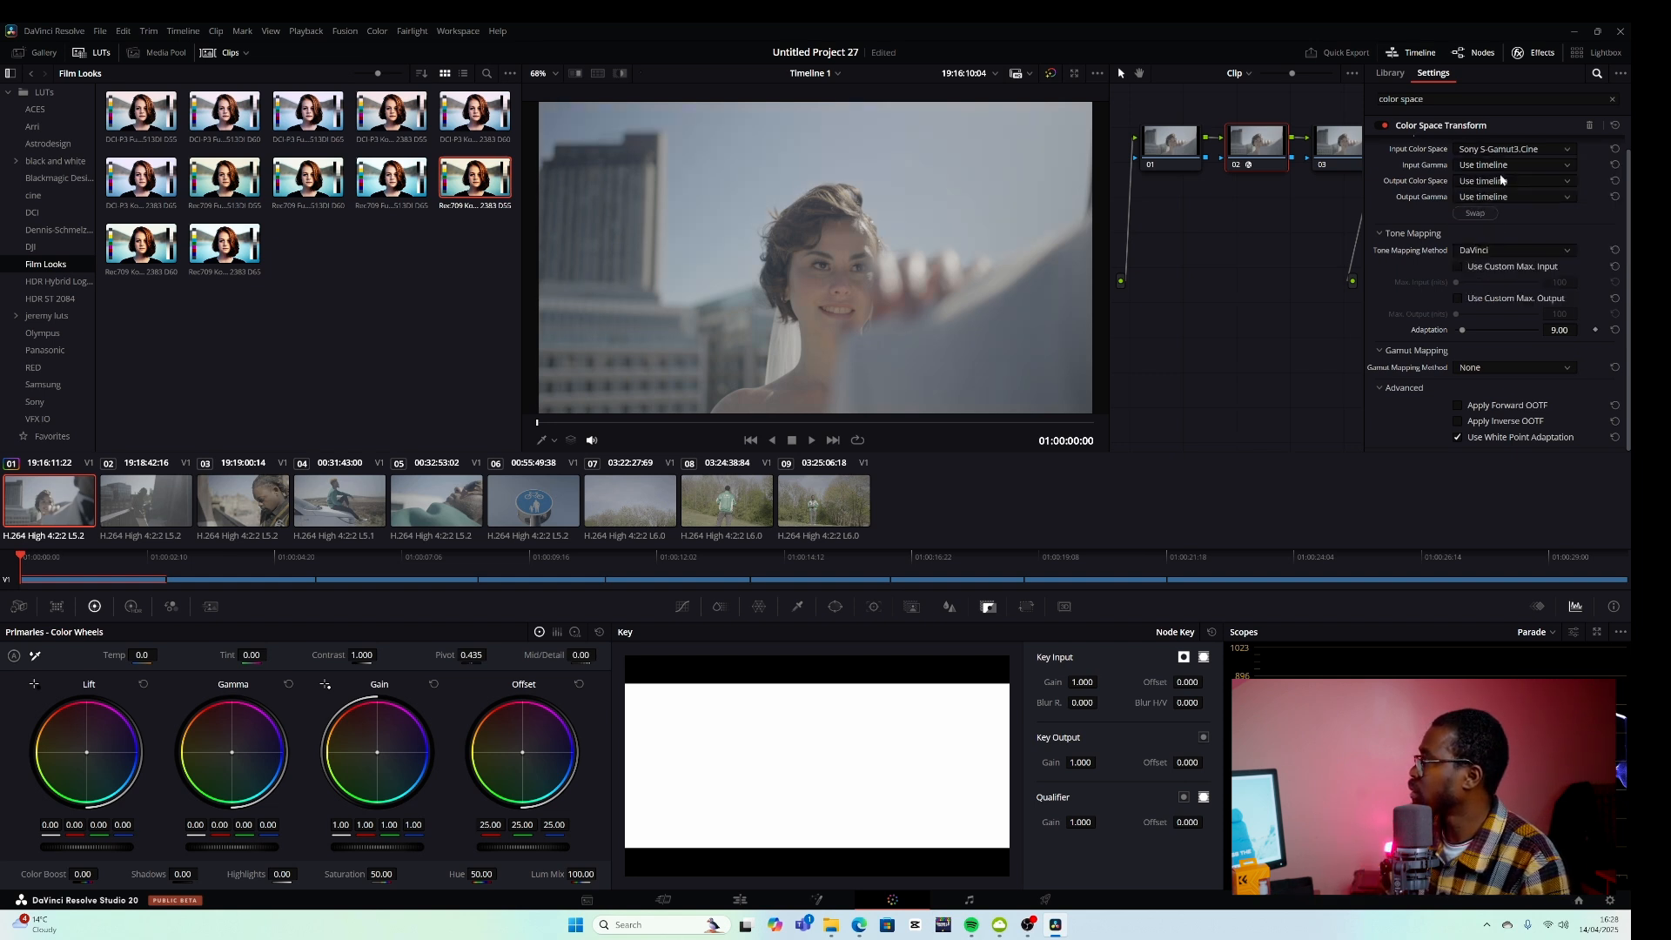
pyautogui.click(1501, 180)
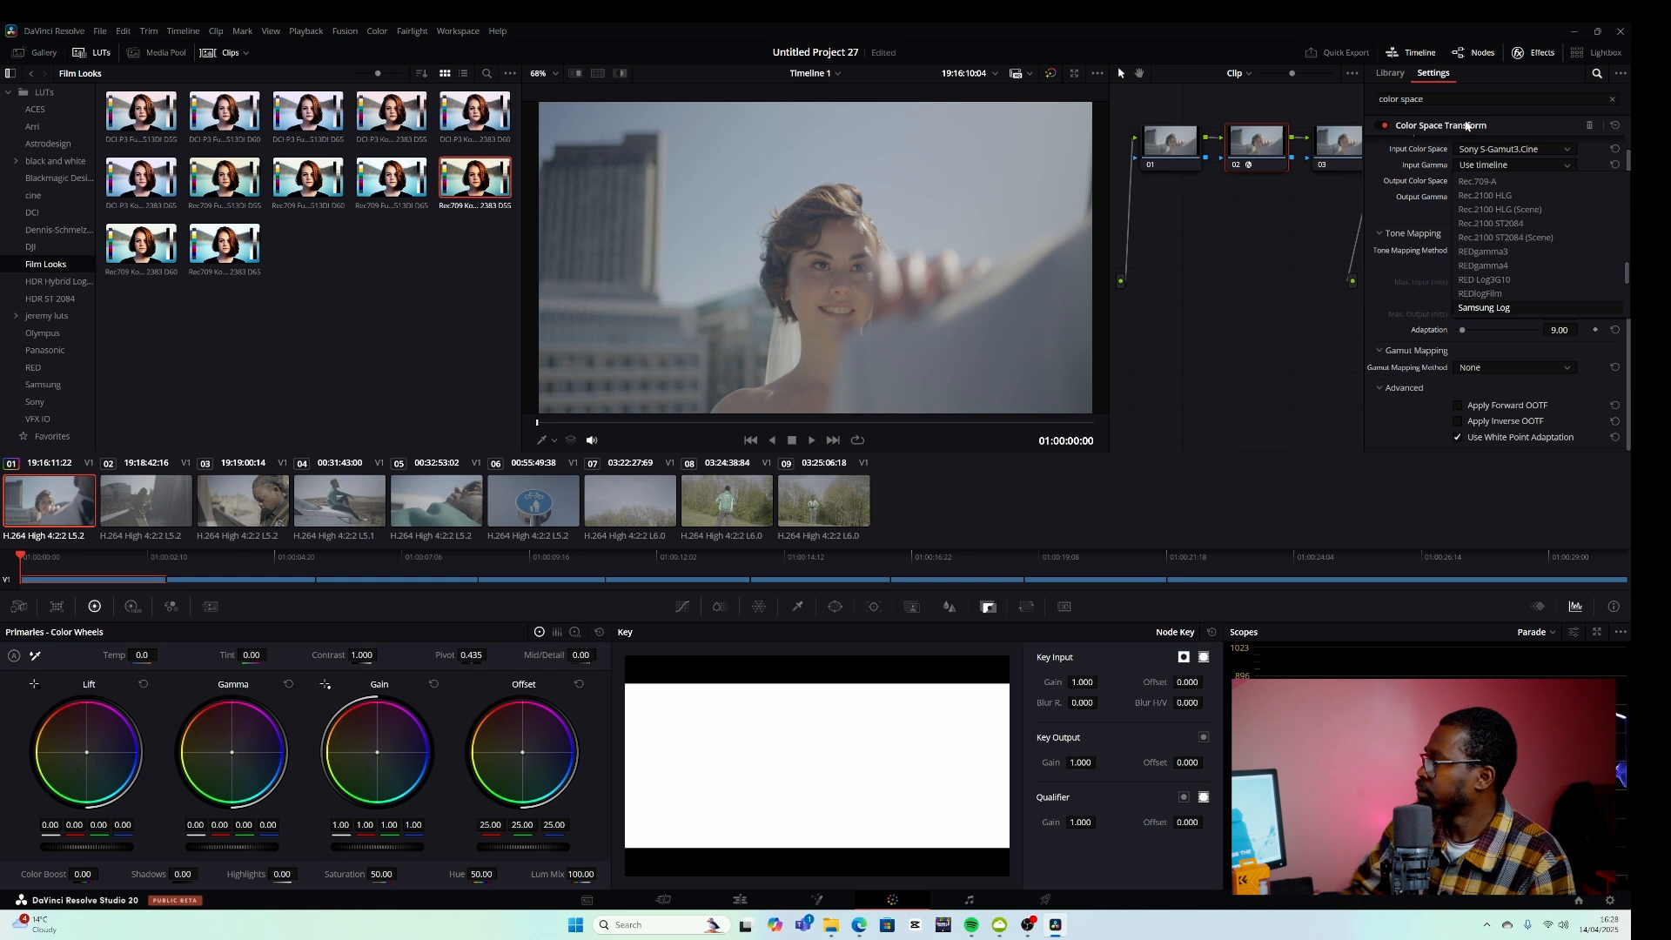
pyautogui.scroll(-3, 1596, 291)
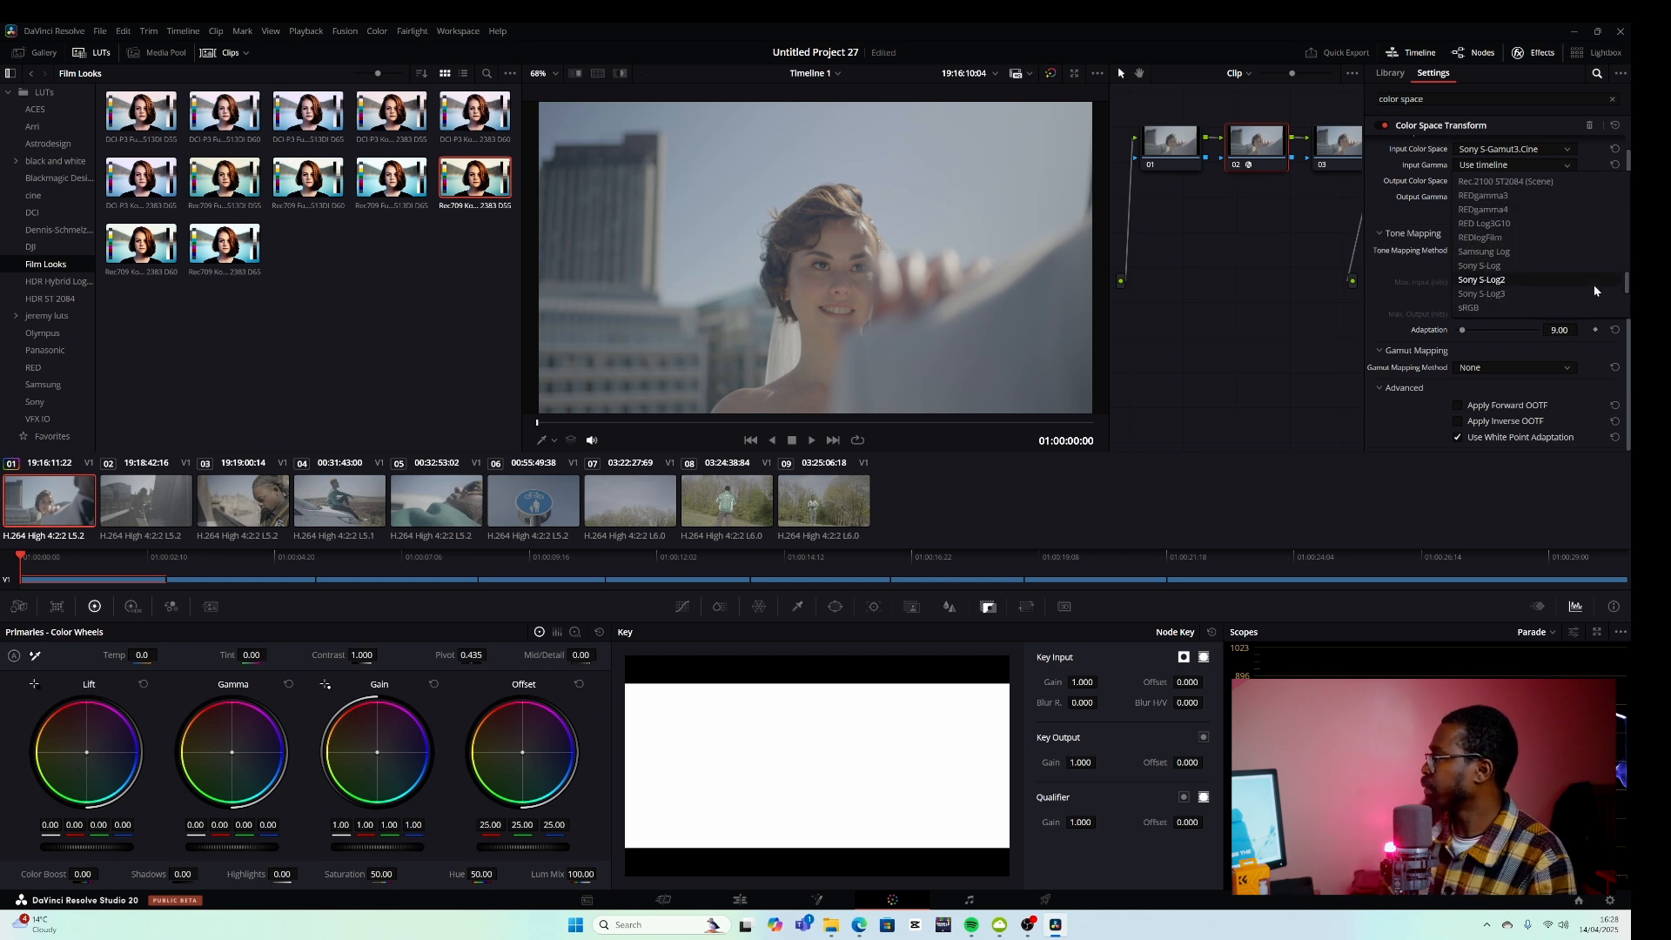
pyautogui.click(1482, 293)
# Step: Set both the output color space and the output gamma of the Color Space Transform to Rec.709
pyautogui.click(1506, 184)
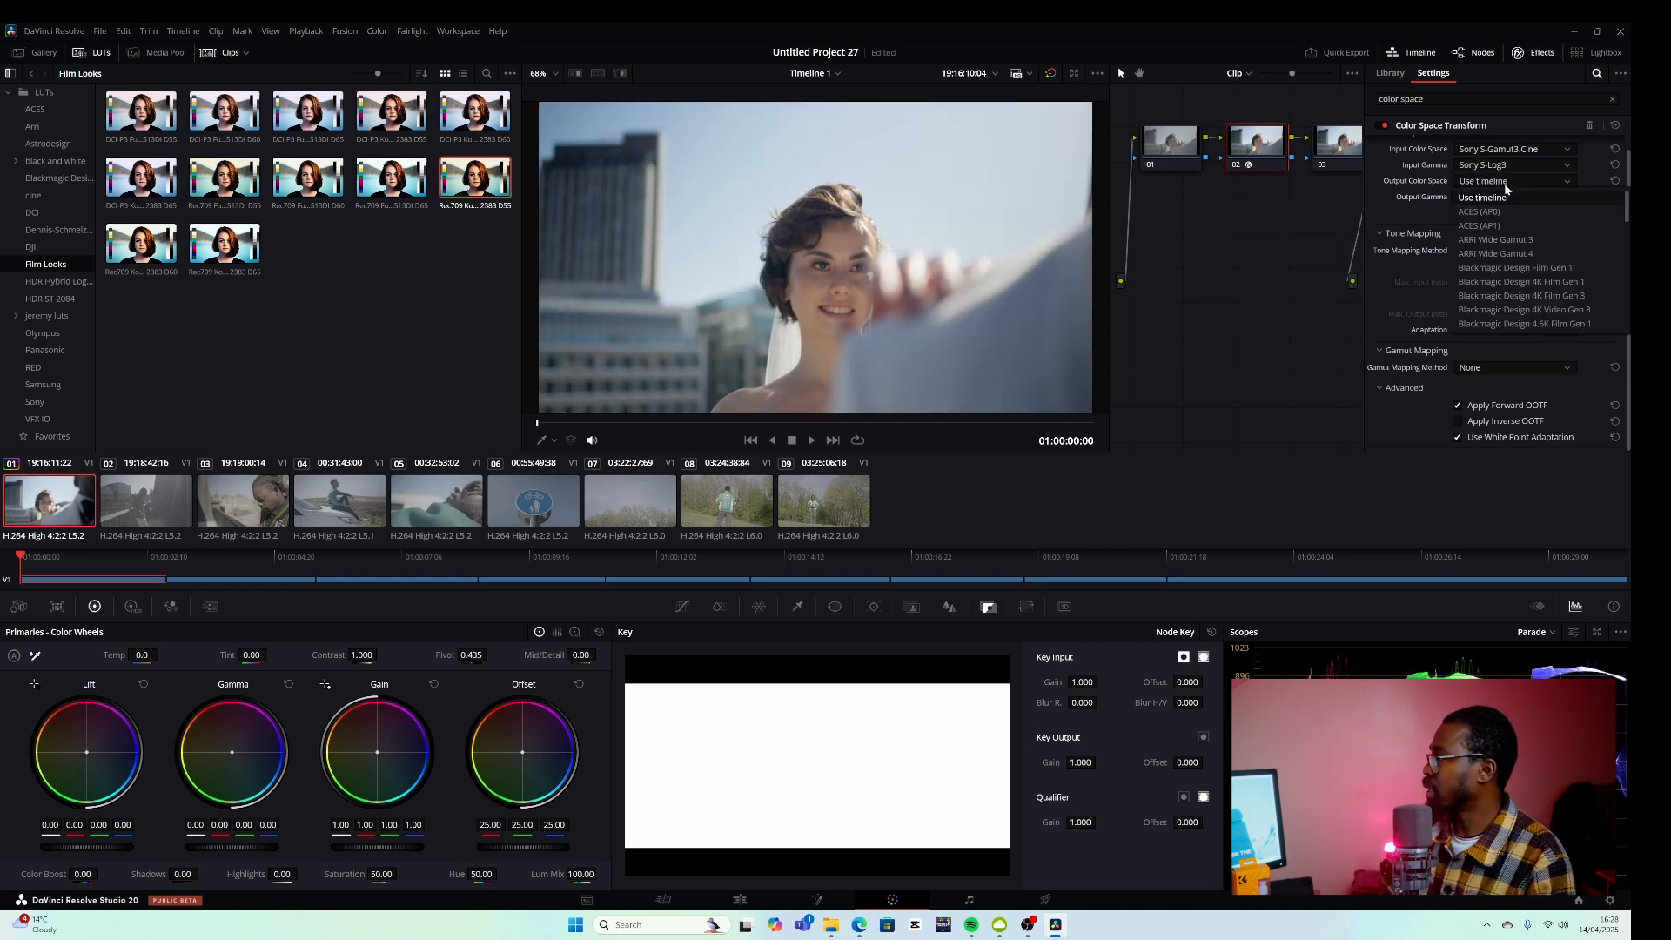
pyautogui.scroll(-5, 1503, 184)
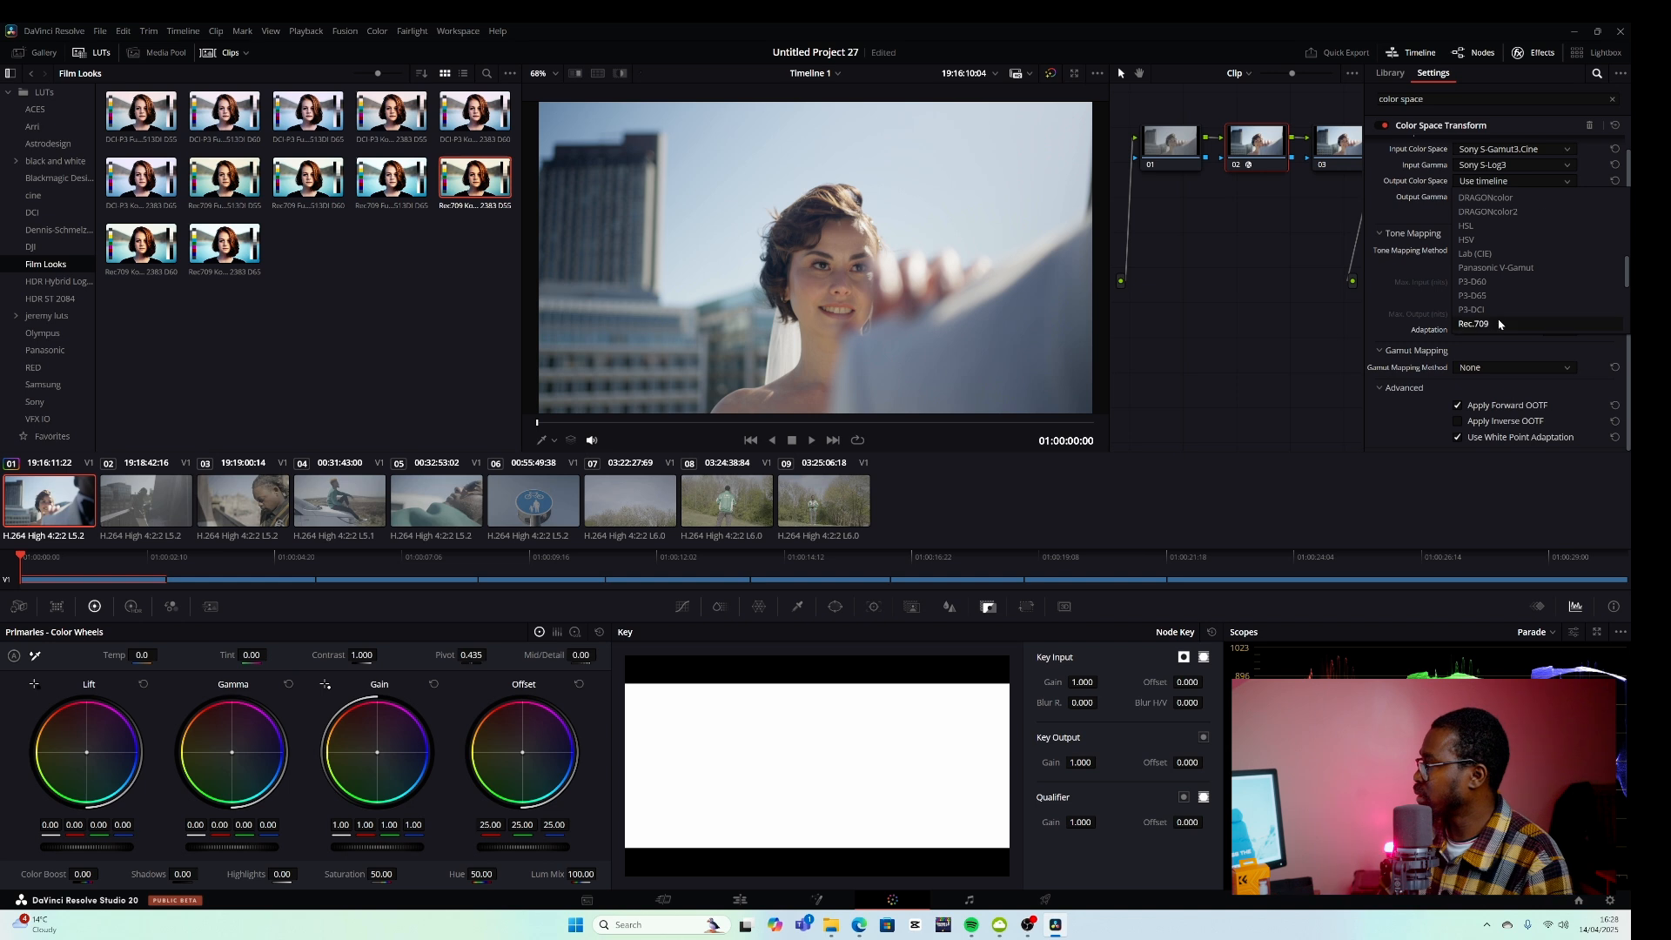
pyautogui.click(1480, 325)
pyautogui.click(1500, 197)
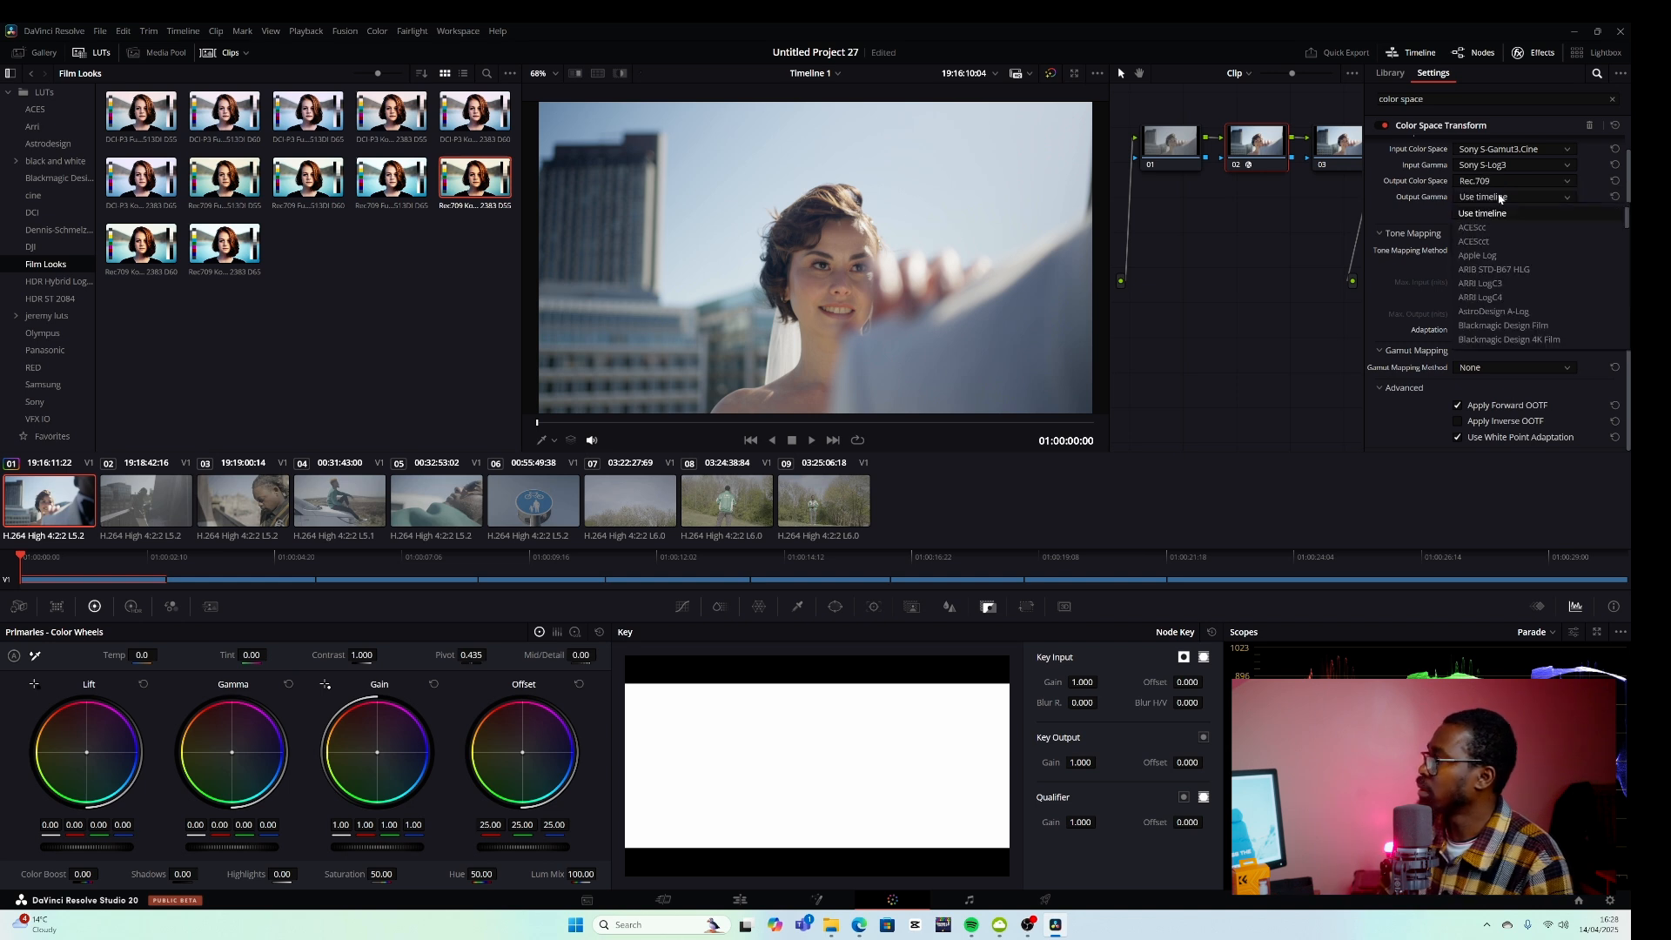
pyautogui.scroll(-8, 1500, 197)
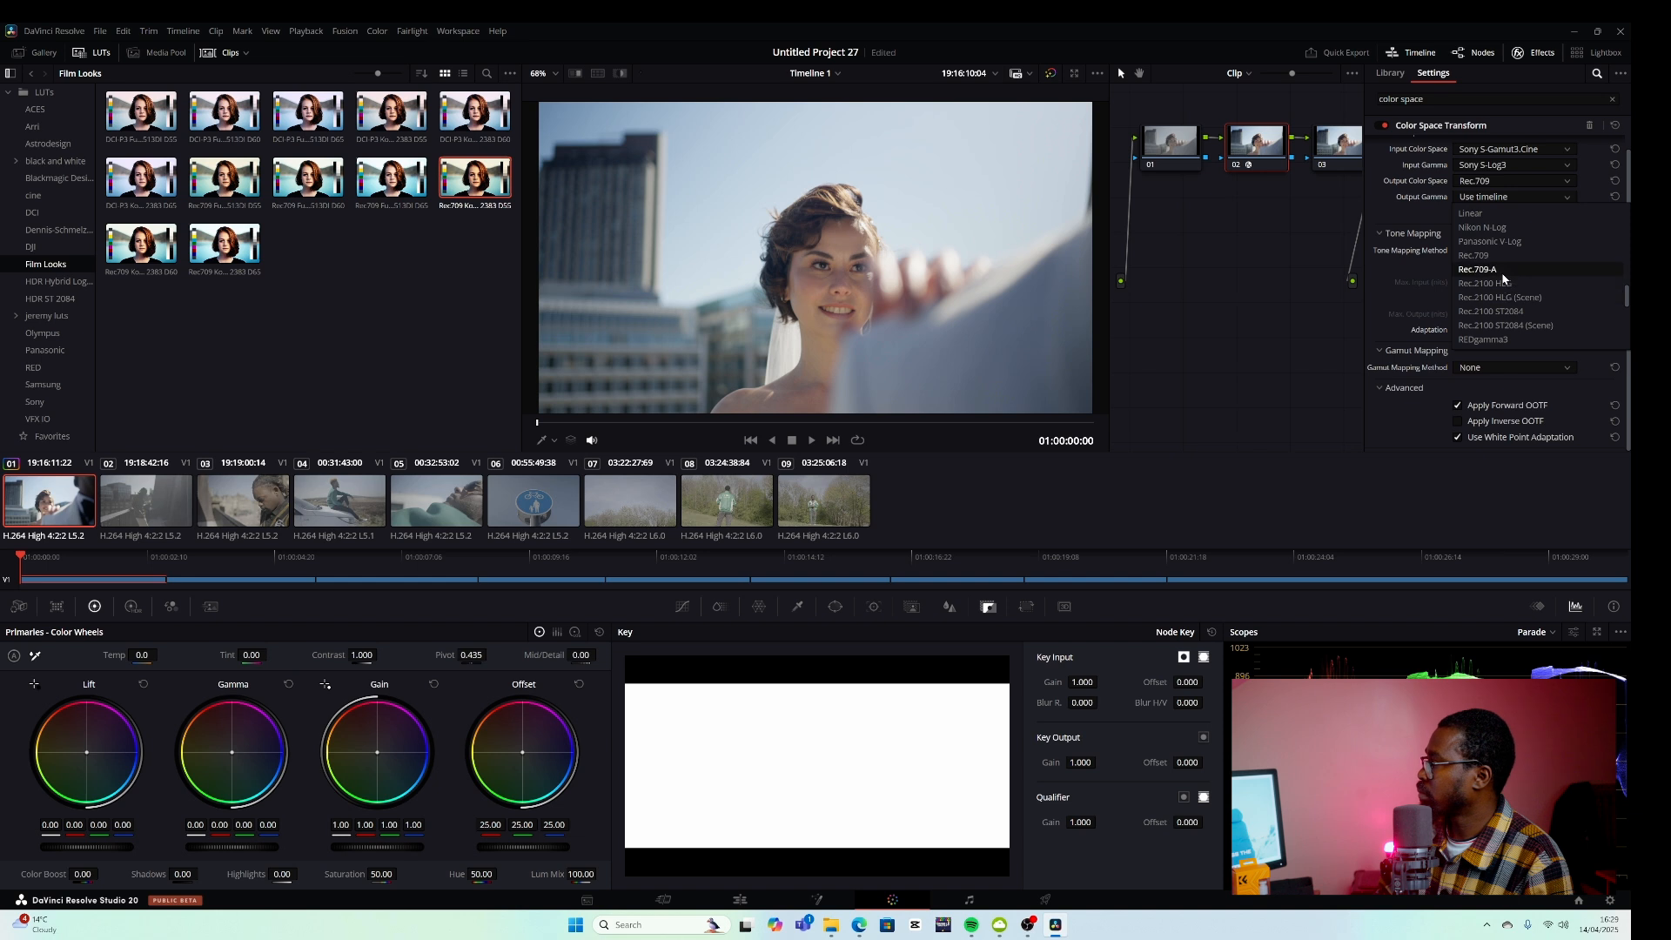
pyautogui.click(1501, 256)
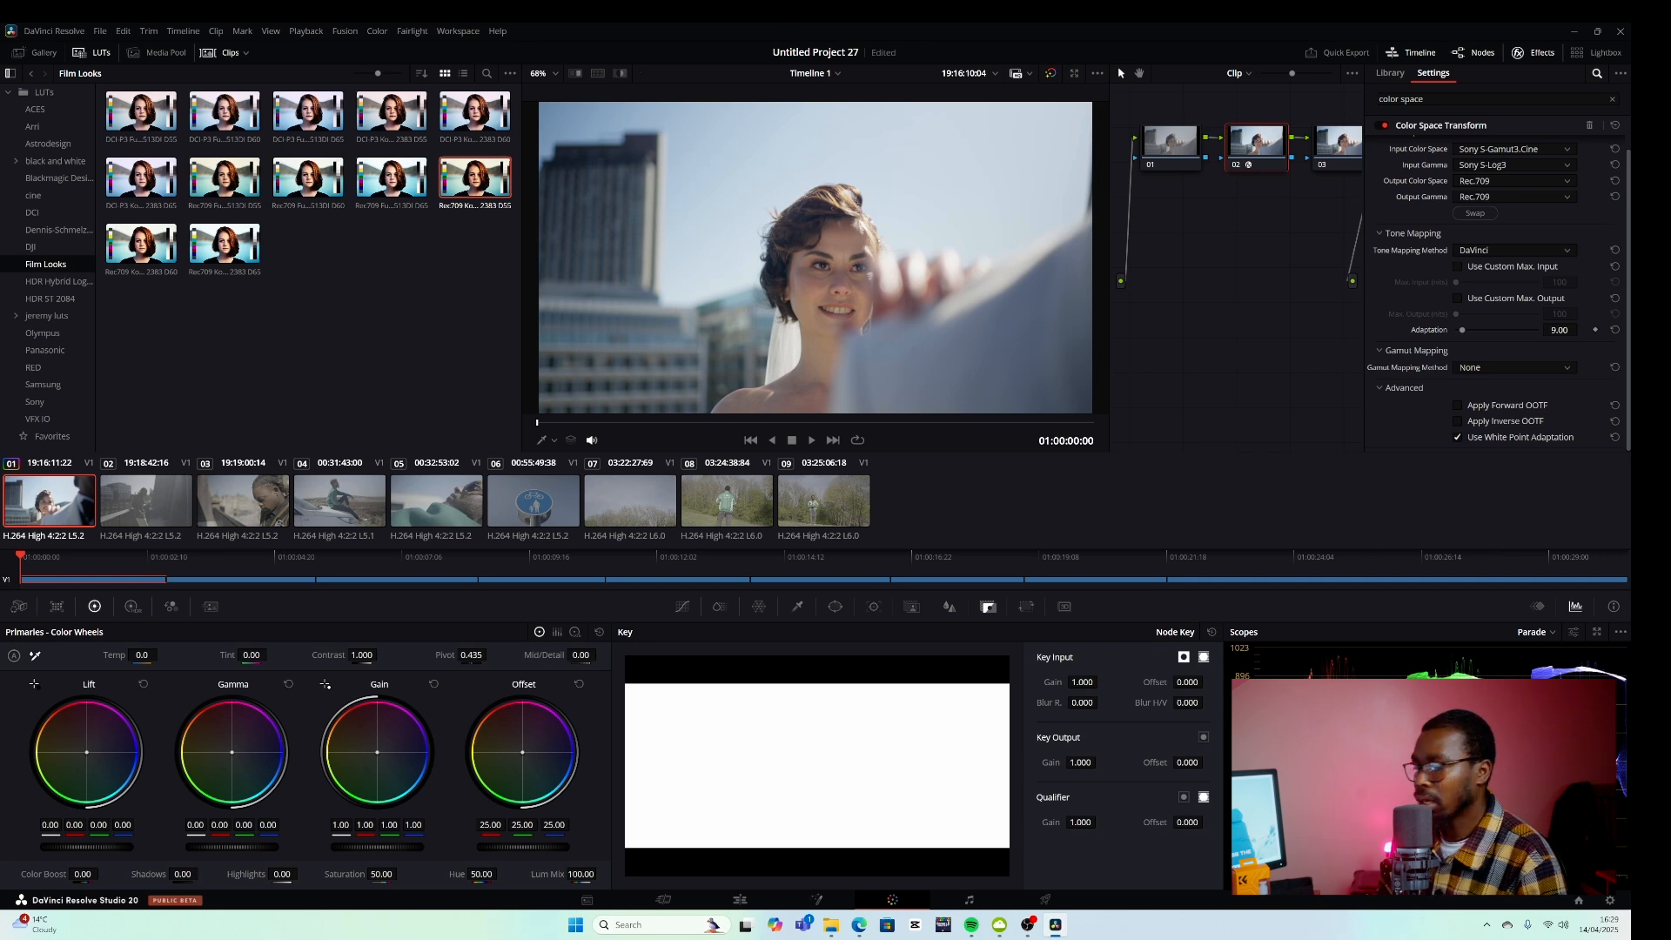
# Step: Examine the timeline color space options in the project's color management settings and close the settings without saving
pyautogui.click(1609, 900)
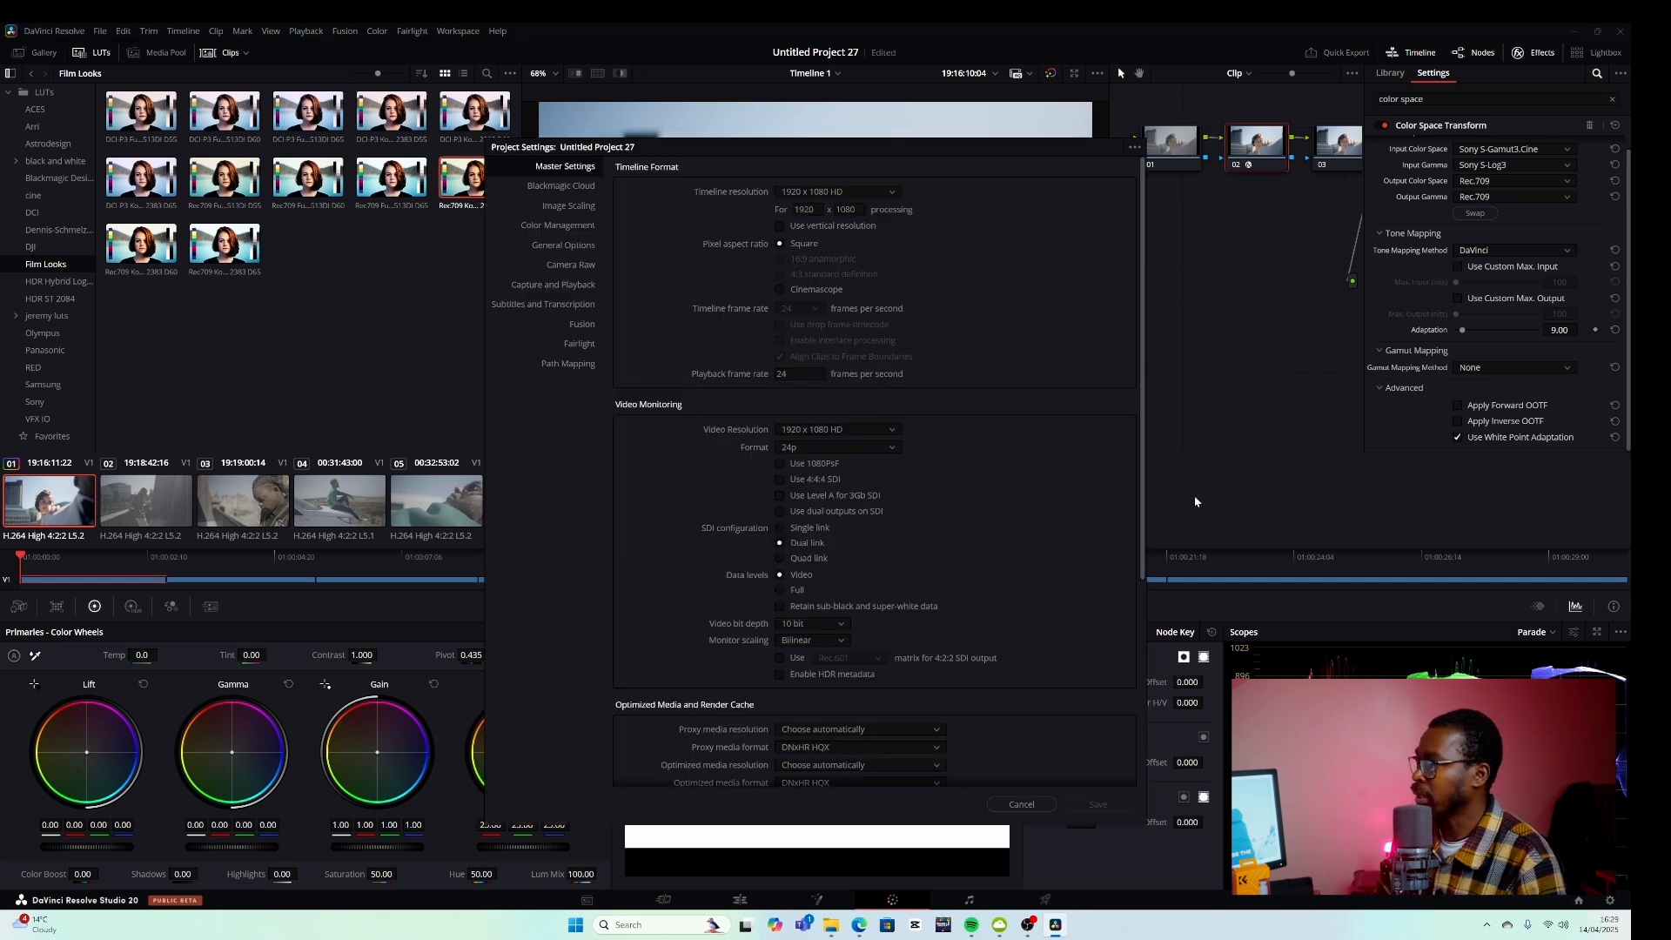
pyautogui.click(565, 224)
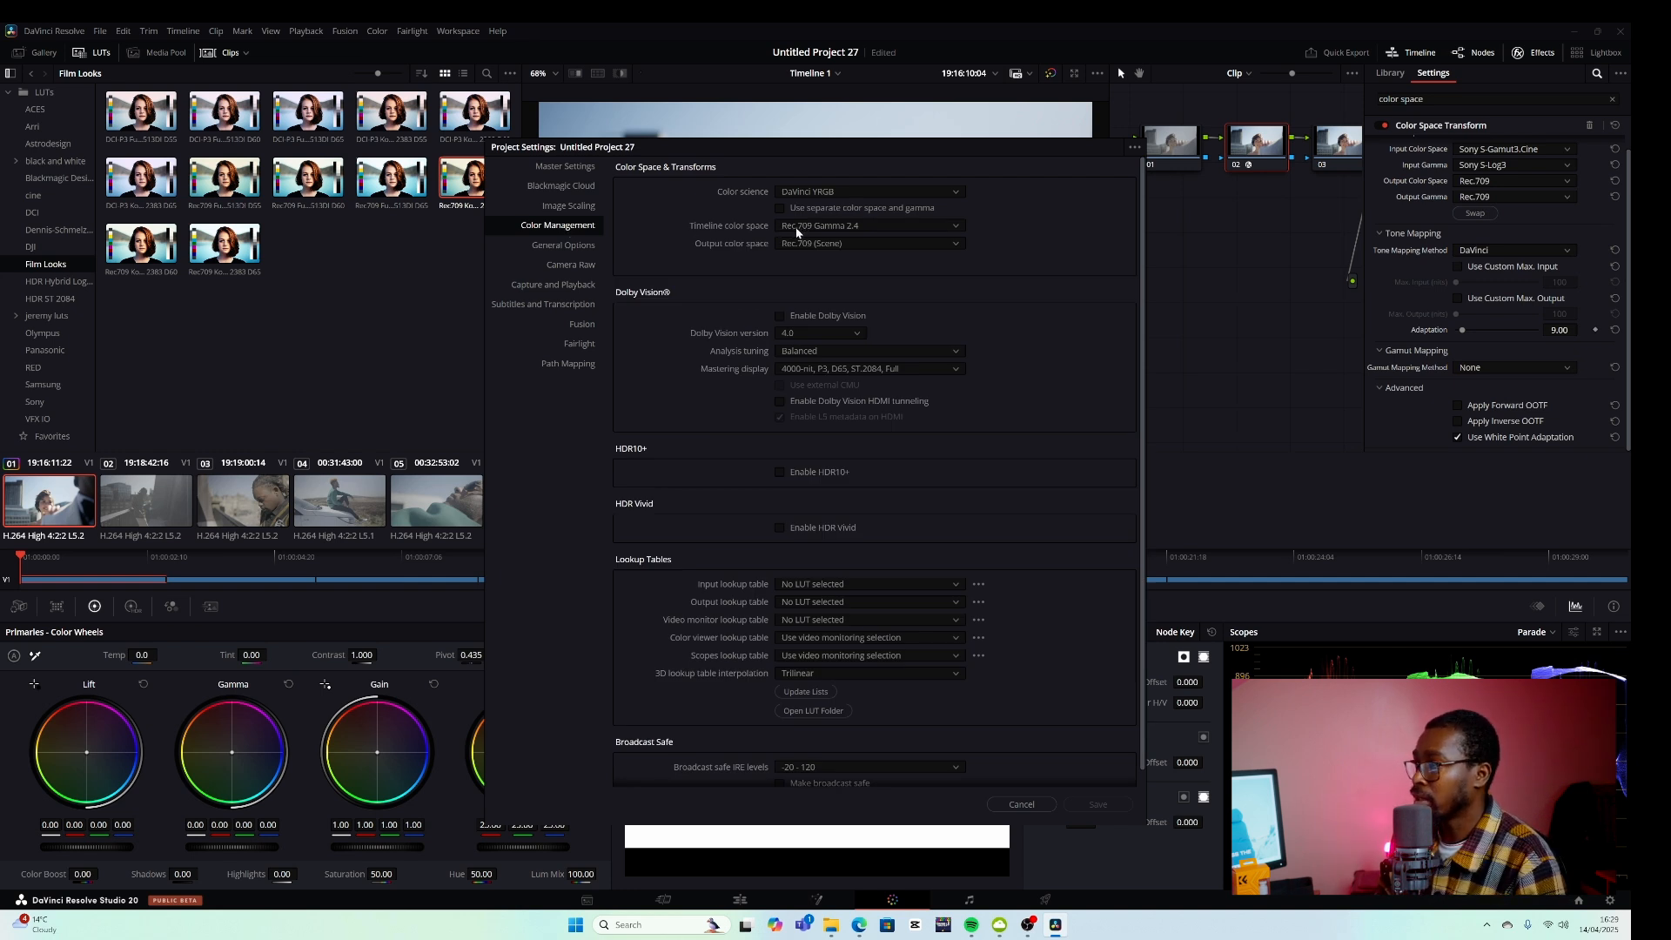
pyautogui.click(844, 230)
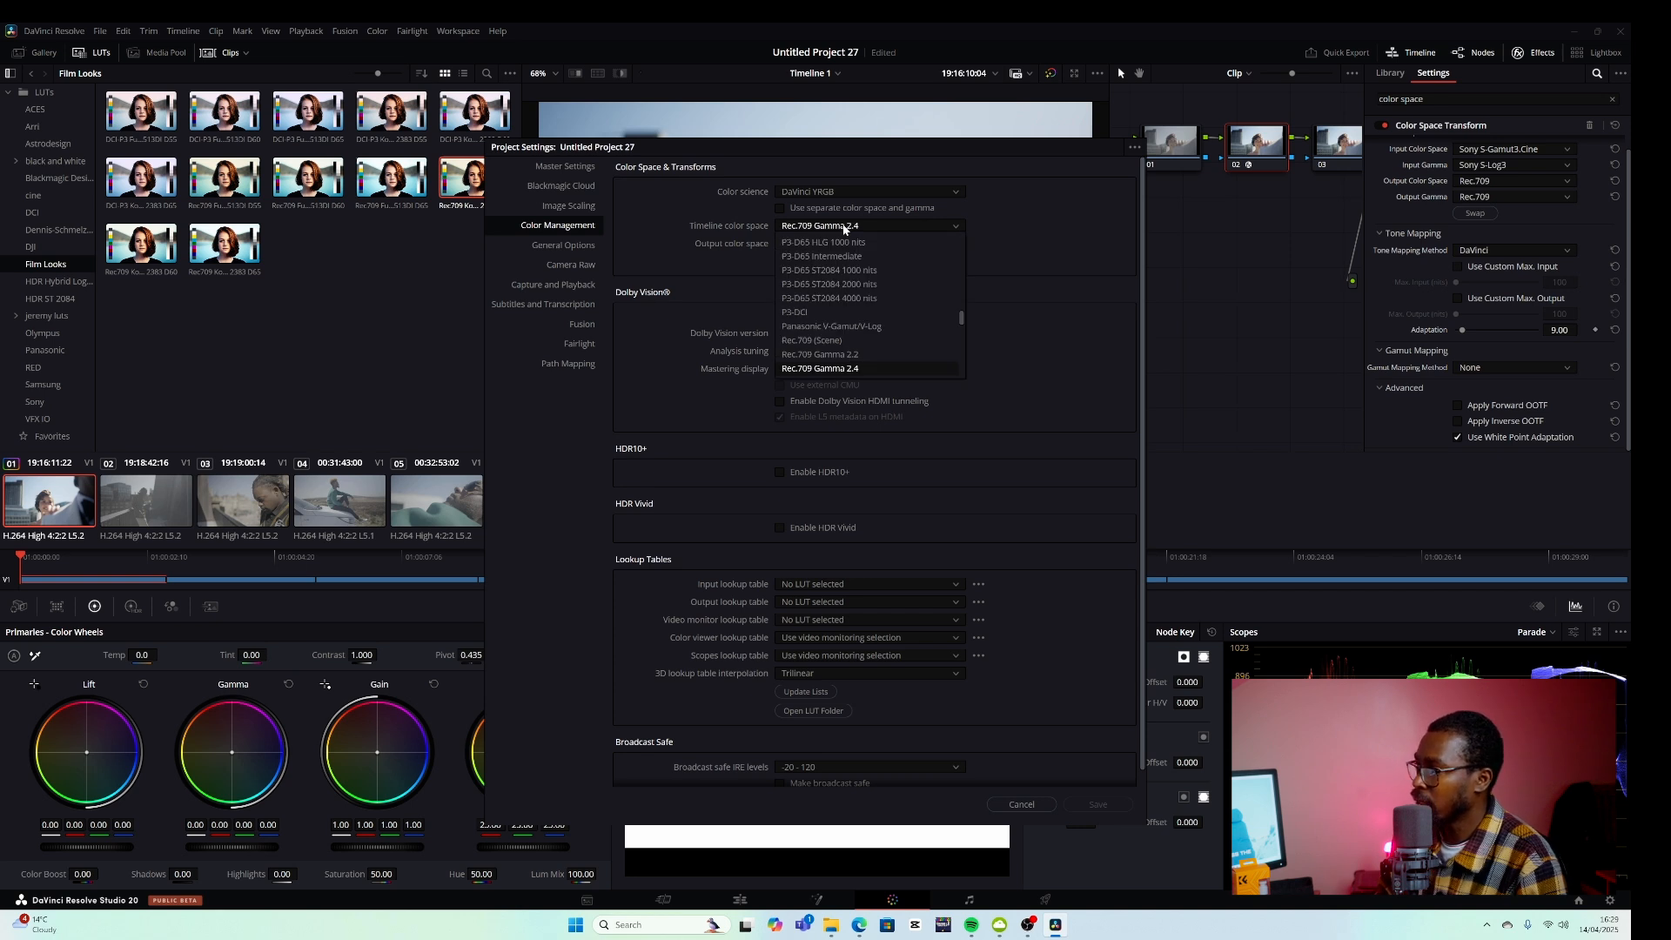
pyautogui.press('Down')
pyautogui.press('Down')
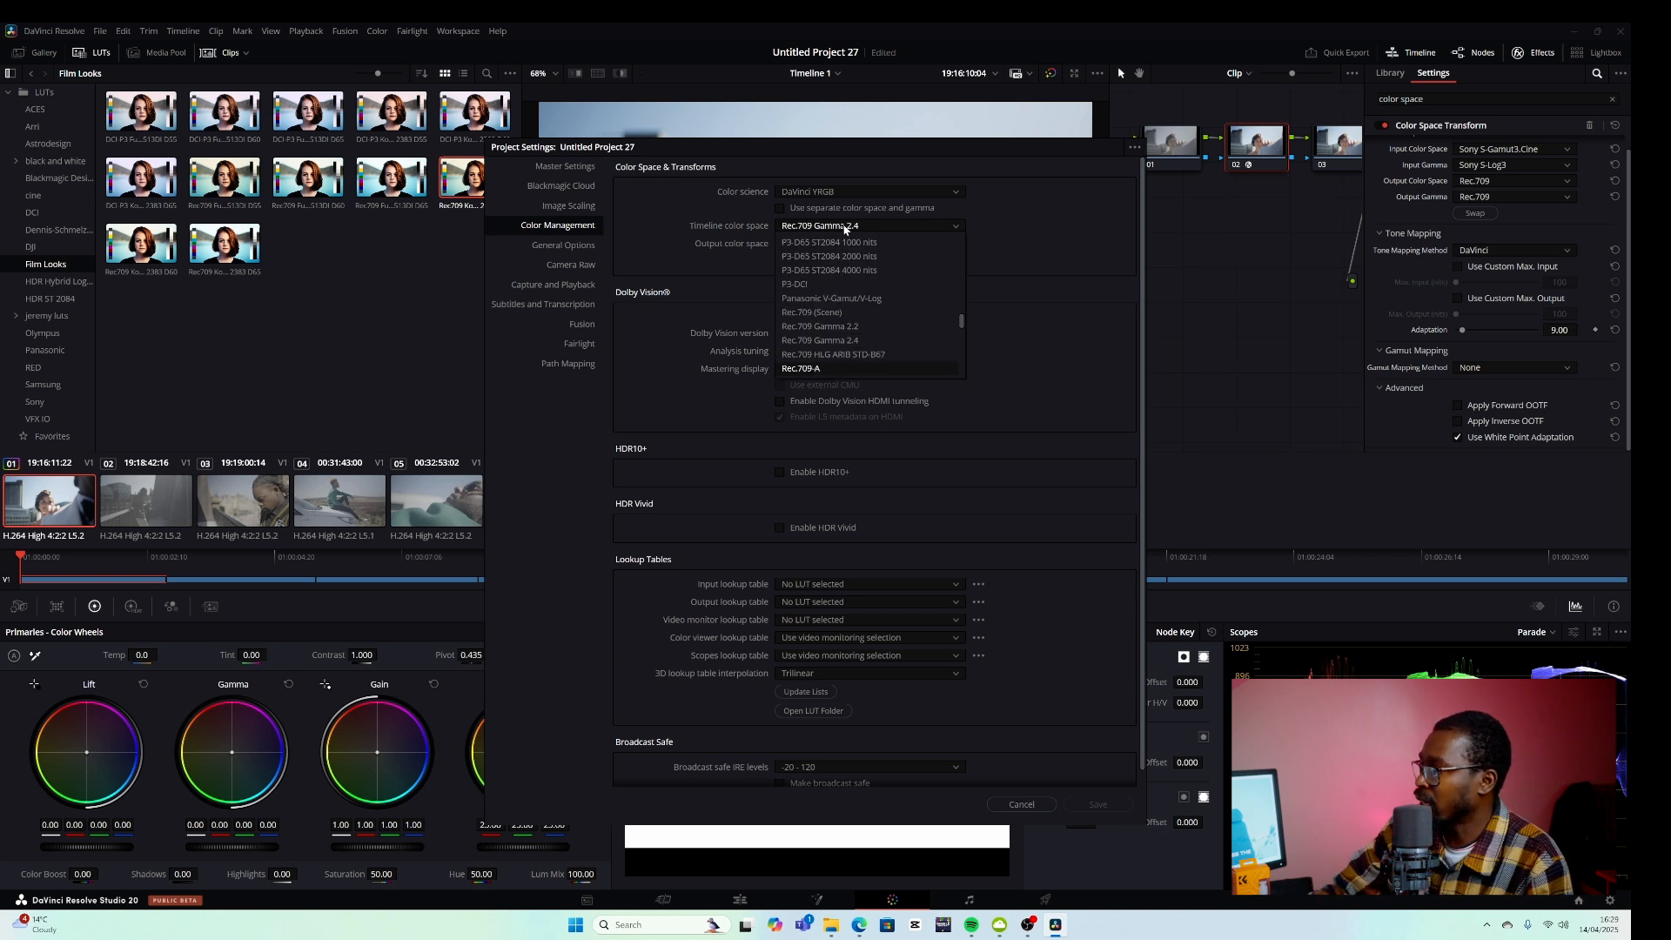
pyautogui.scroll(-2, 818, 296)
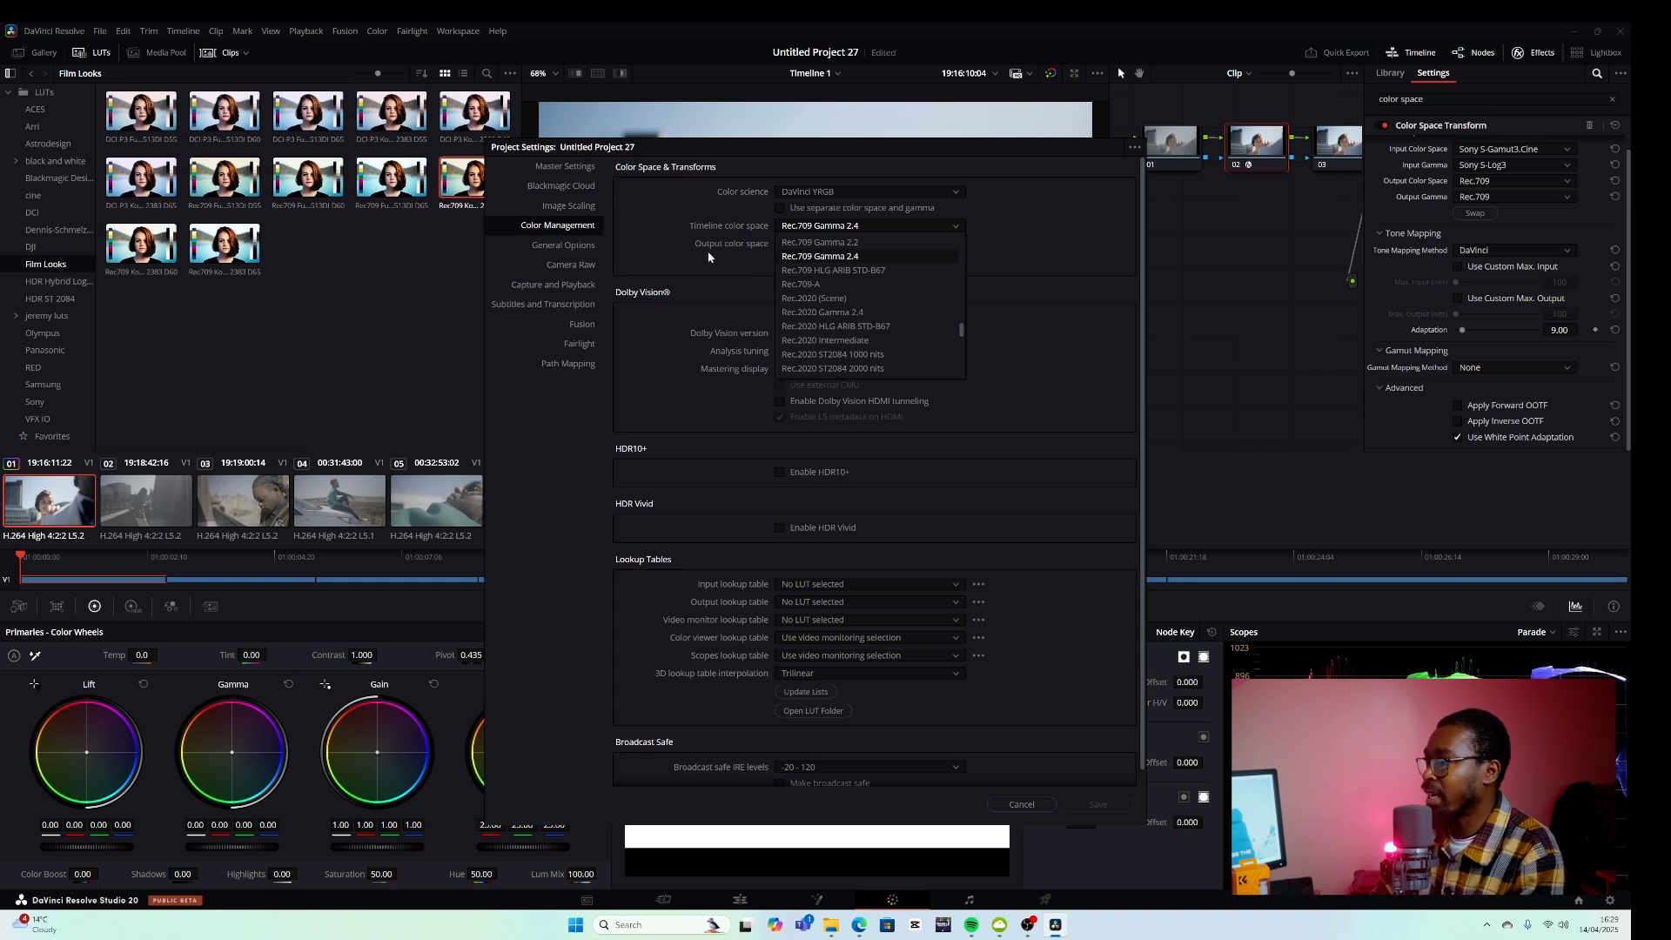
pyautogui.scroll(2, 788, 231)
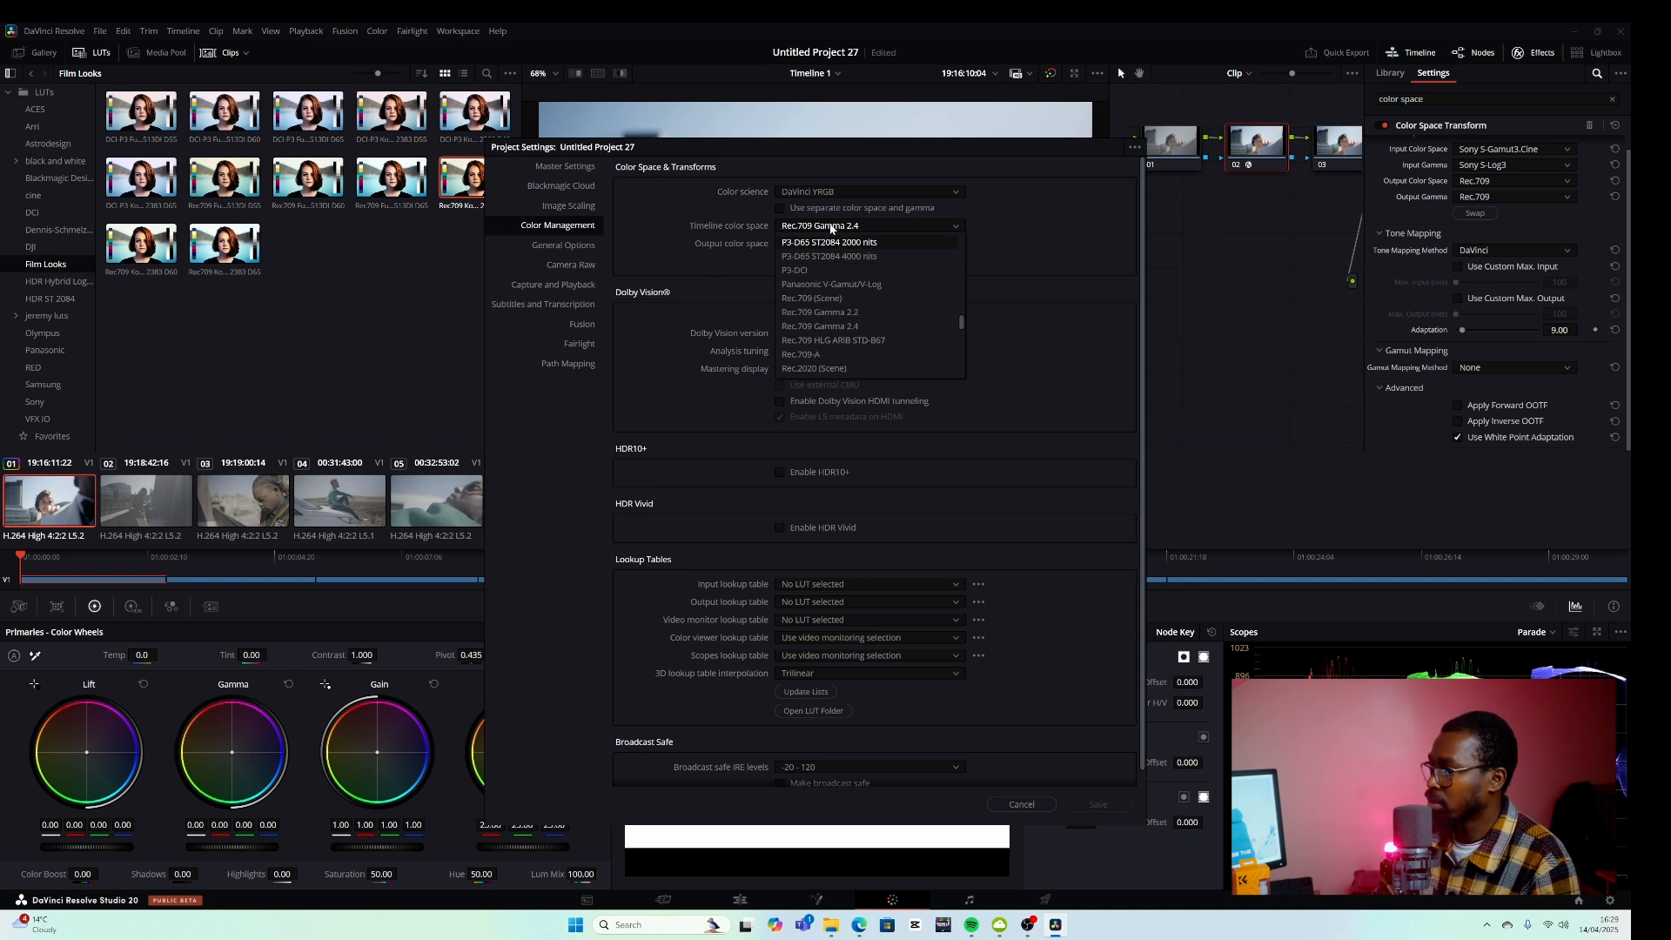
pyautogui.click(702, 244)
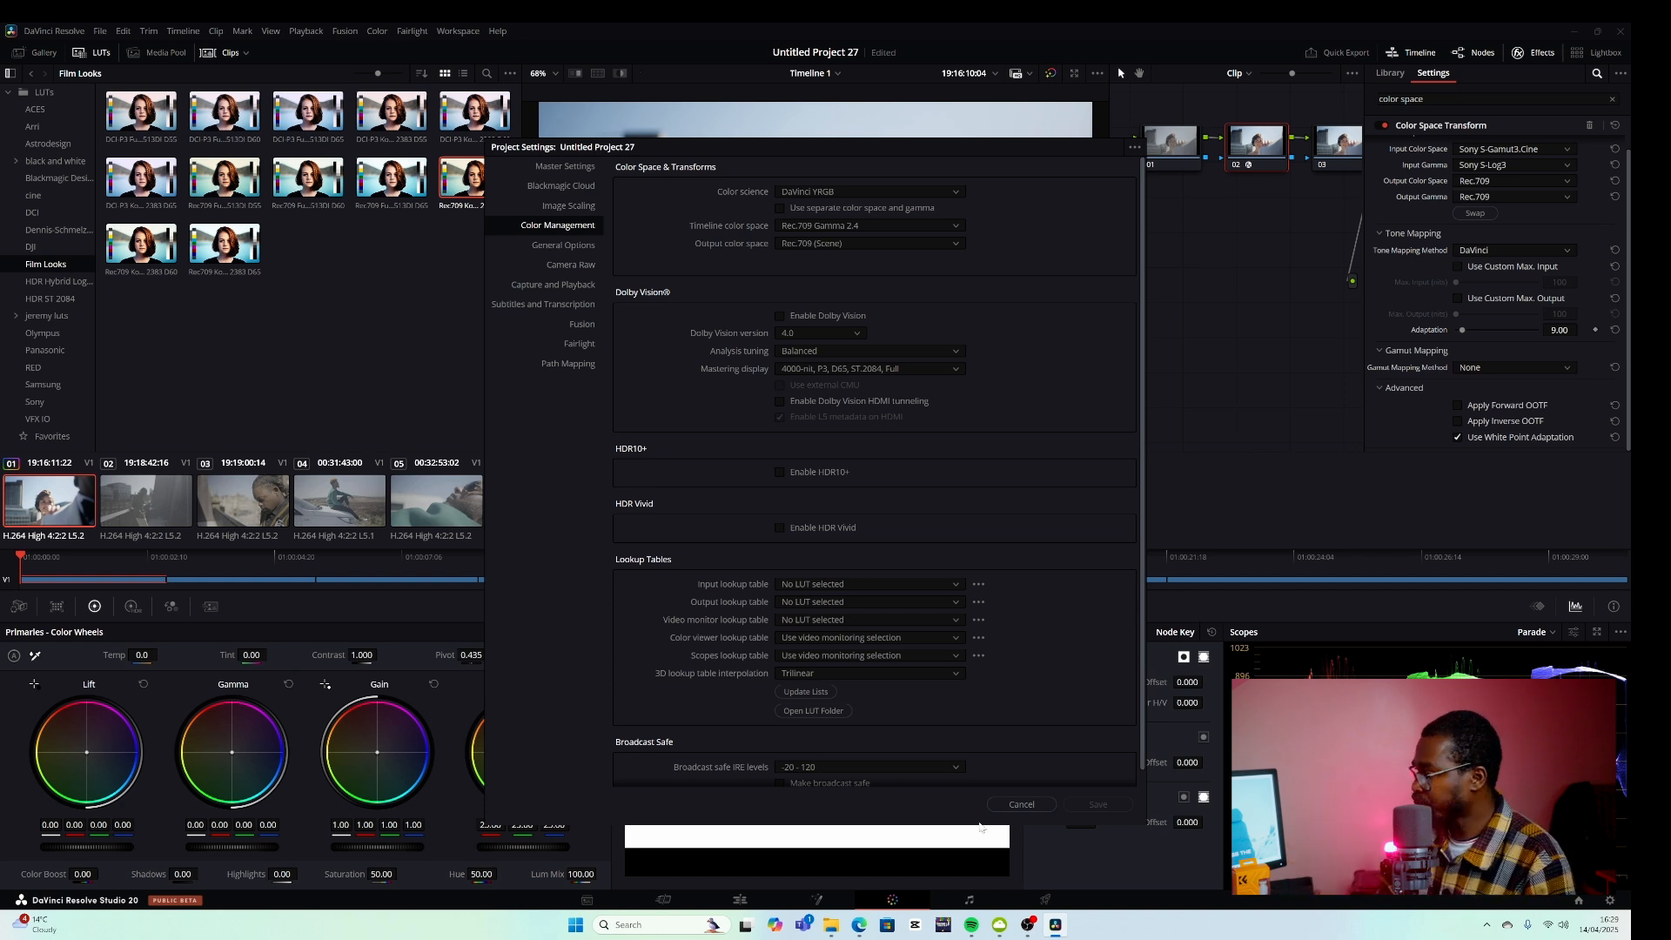
pyautogui.click(1022, 803)
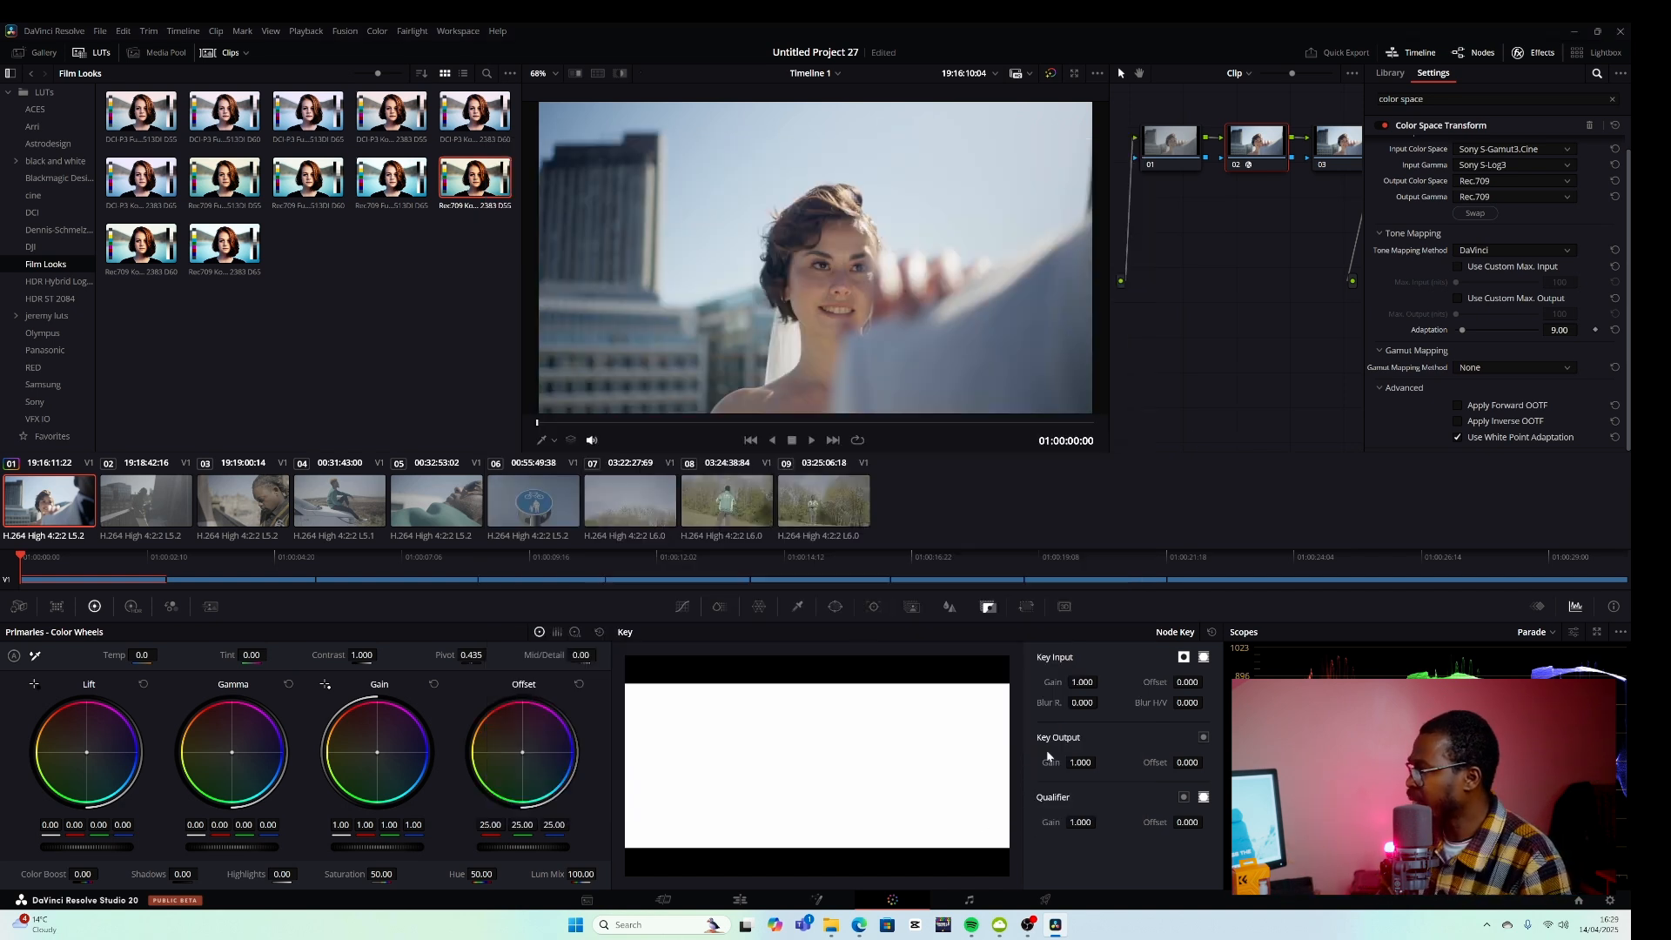
# Step: Hide the effects library and move node 03 slightly below and farther from node 02
pyautogui.click(1537, 53)
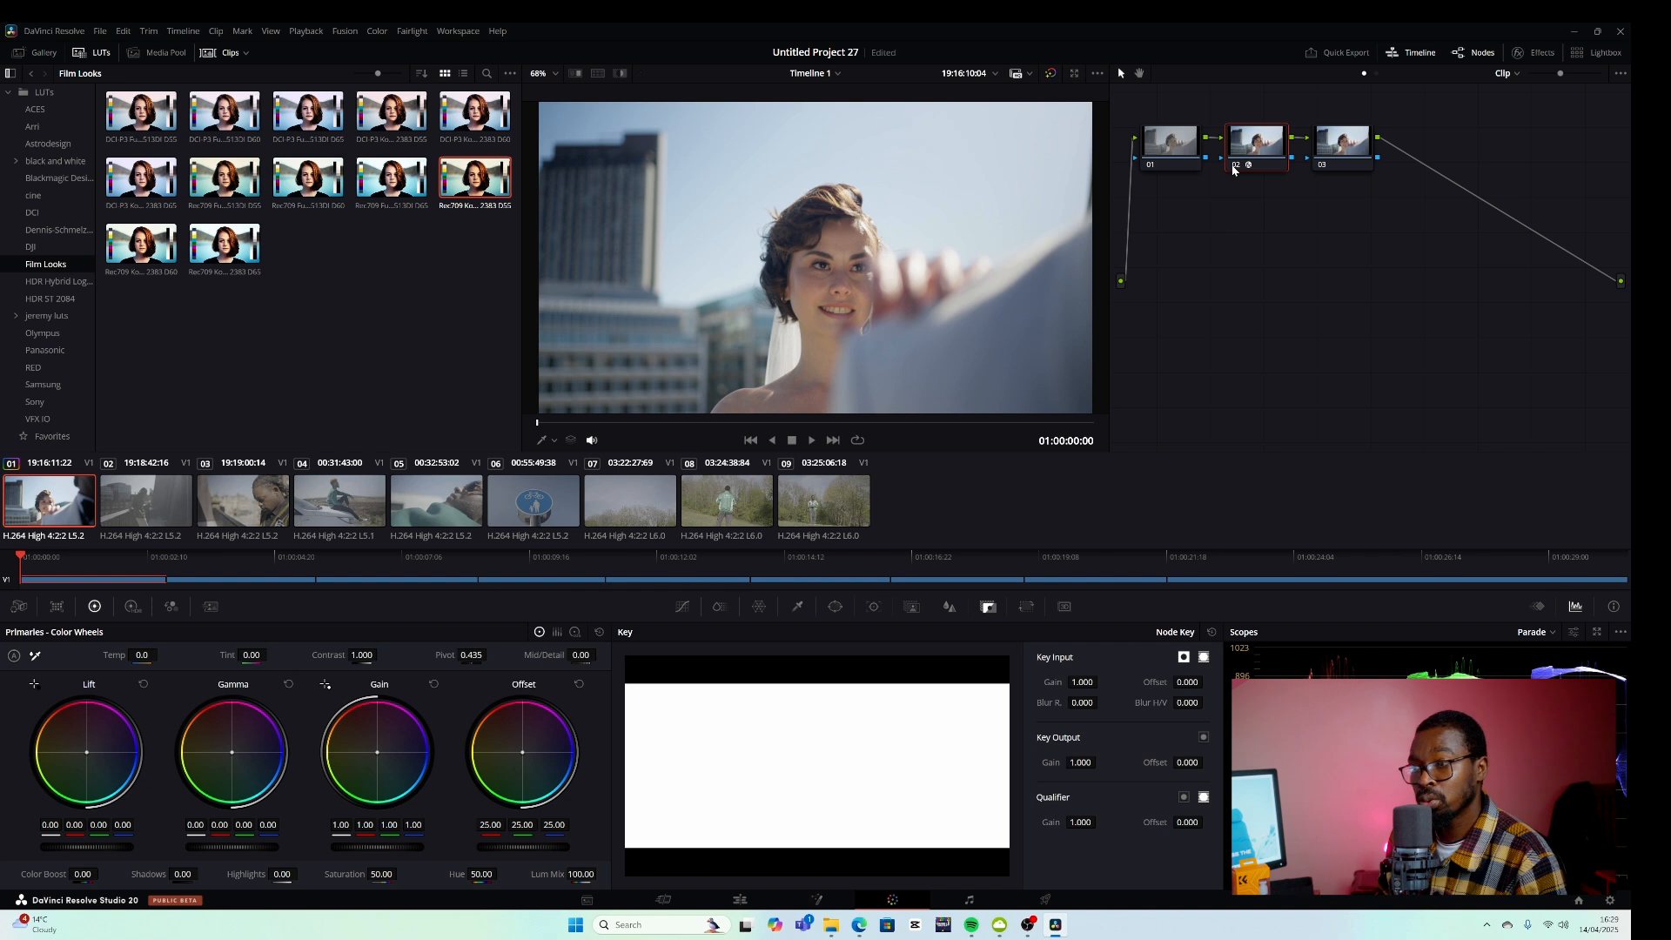
pyautogui.moveTo(1341, 171); pyautogui.dragTo(1357, 200)
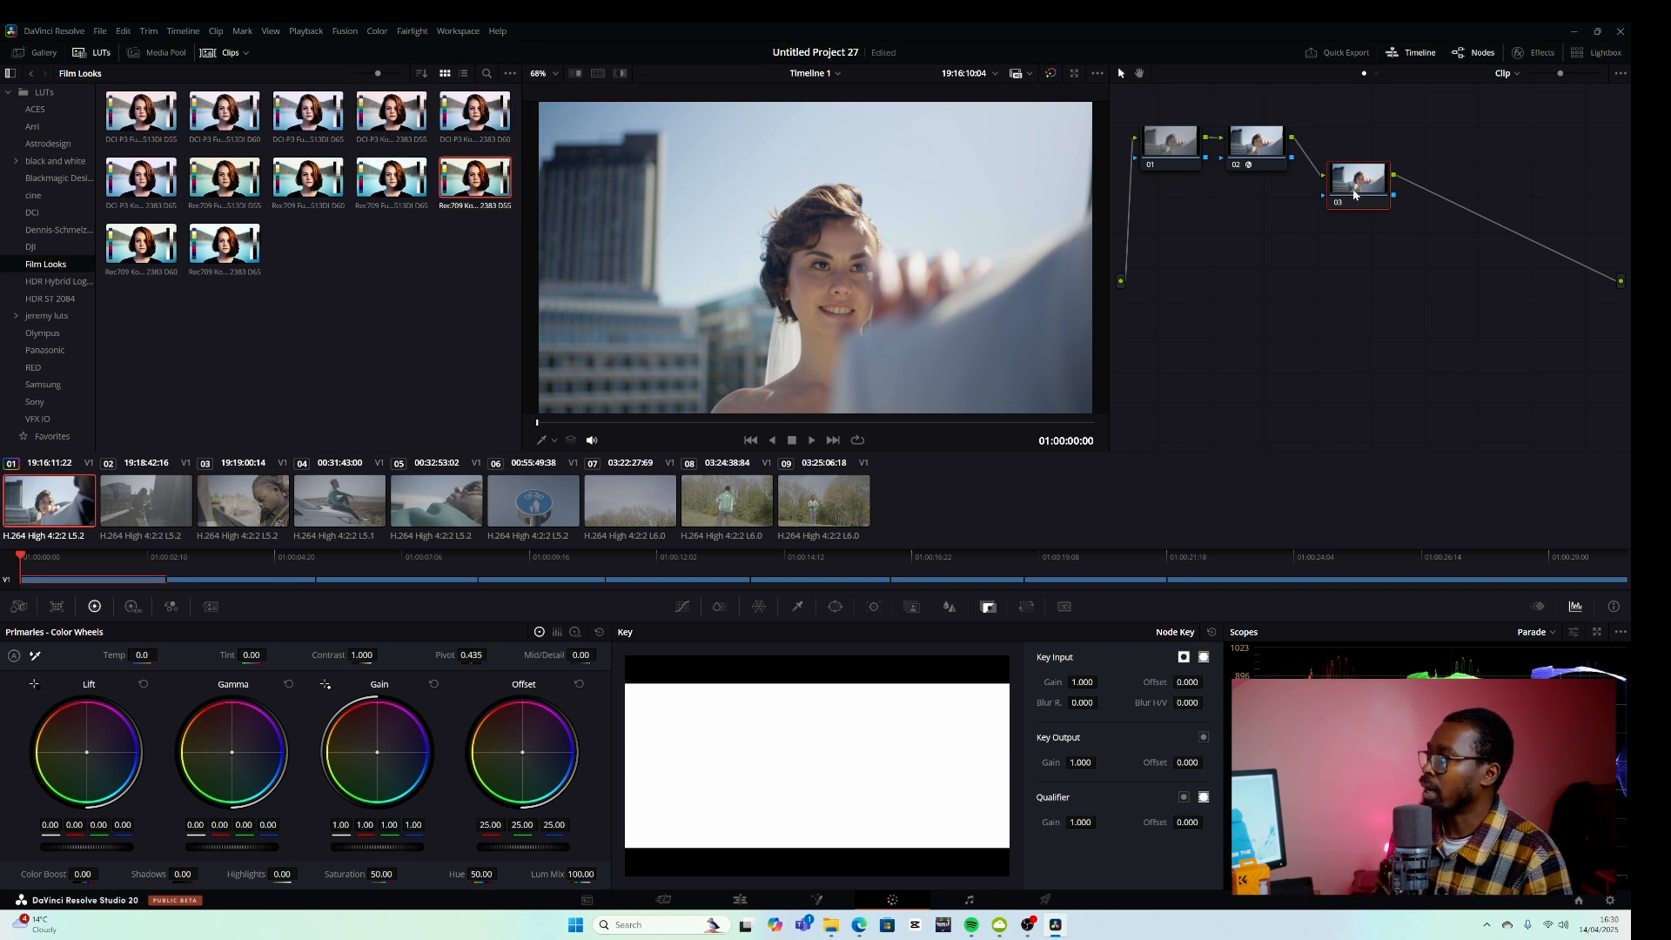
pyautogui.moveTo(1354, 195); pyautogui.dragTo(1376, 187)
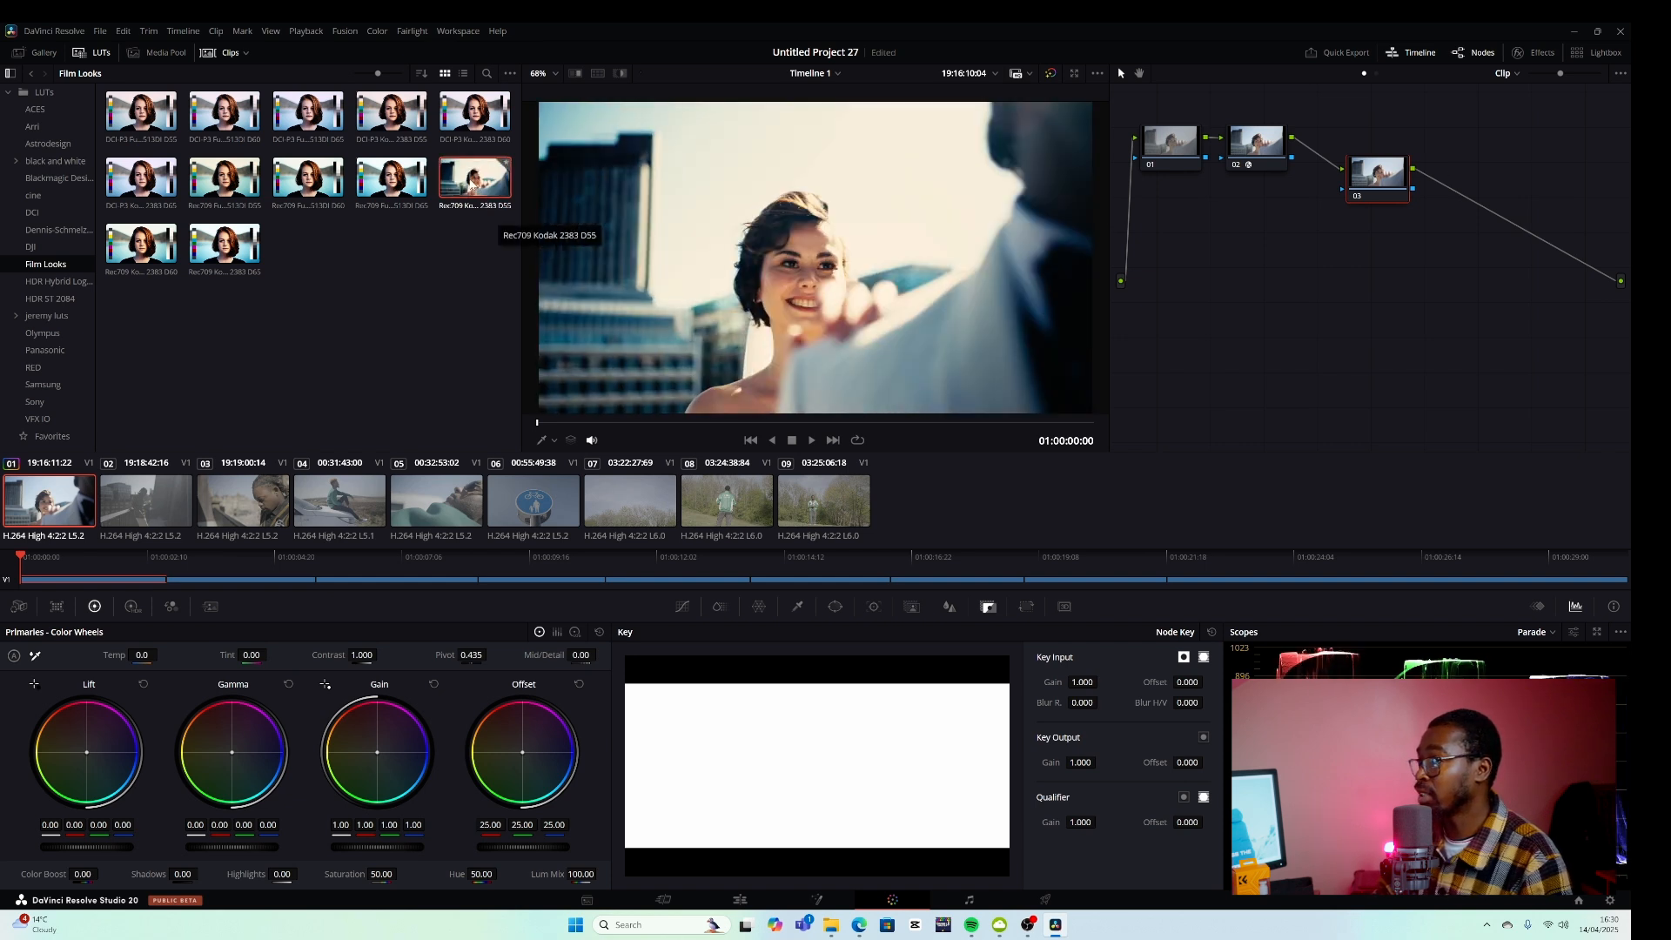
# Step: Try the Rec709 Kodak 2383 D55 film look LUT on node 03 and undo it
pyautogui.moveTo(475, 183); pyautogui.dragTo(1377, 177)
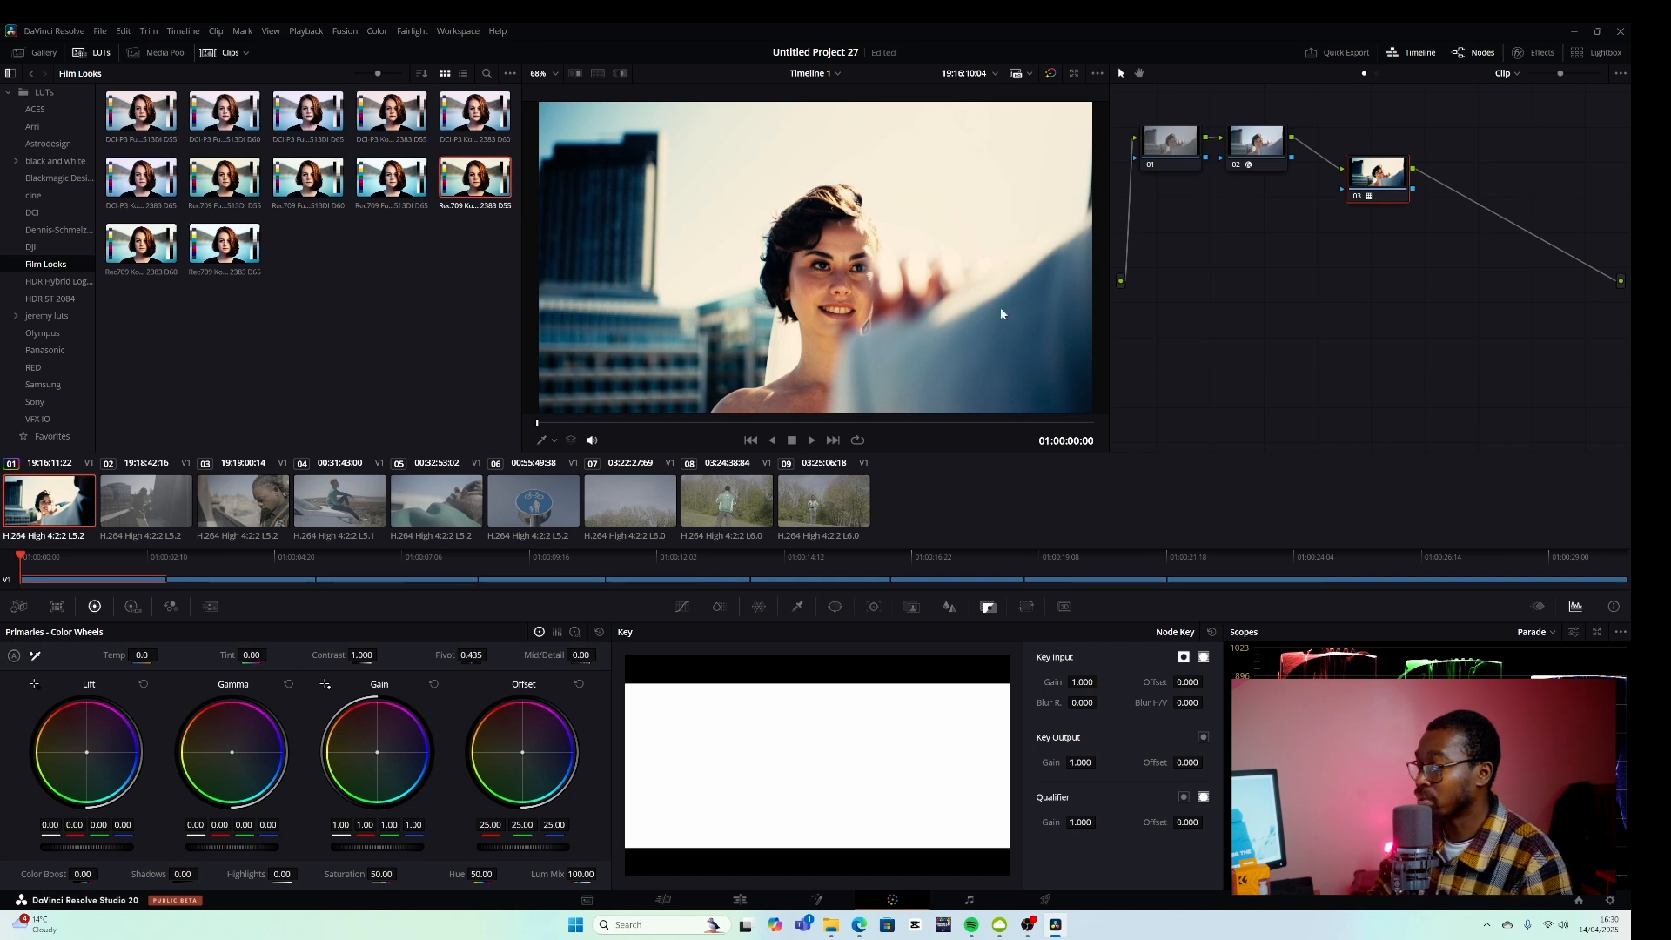
pyautogui.moveTo(1081, 762)
pyautogui.mouseDown()
pyautogui.moveTo(940, 763)
pyautogui.moveTo(1081, 762)
pyautogui.mouseUp()
pyautogui.hotkey('ctrl', 'z')
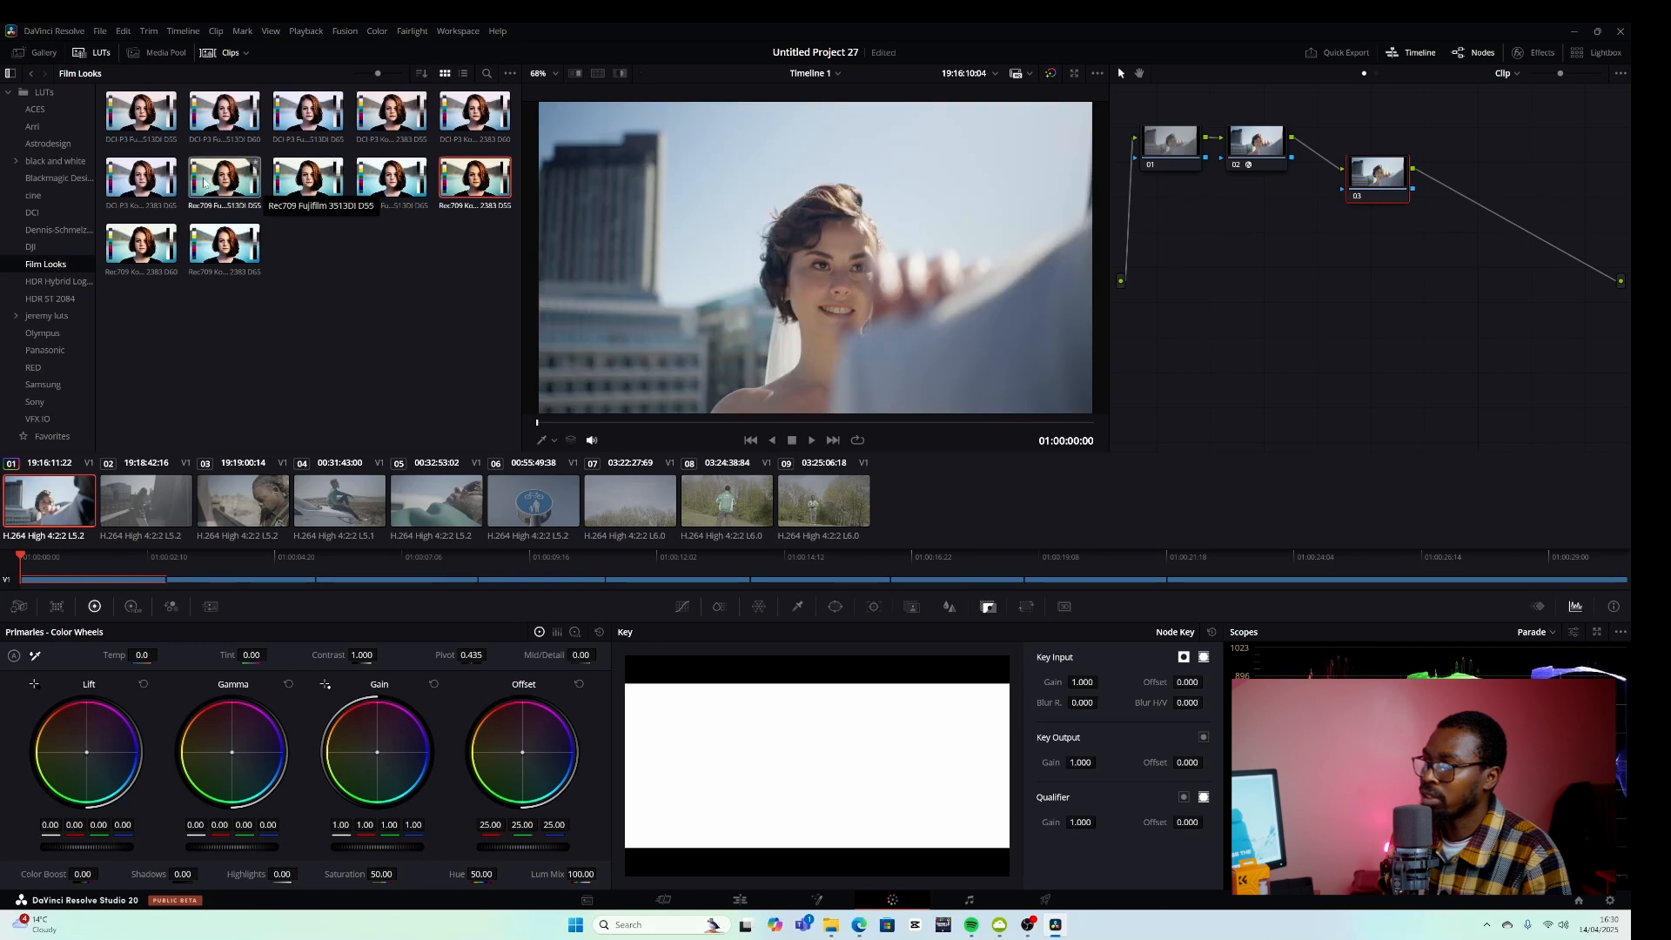
# Step: Open the folder on disk that contains the Rec709 Fujifilm 3513DI D65 film look LUT
pyautogui.rightClick(384, 183)
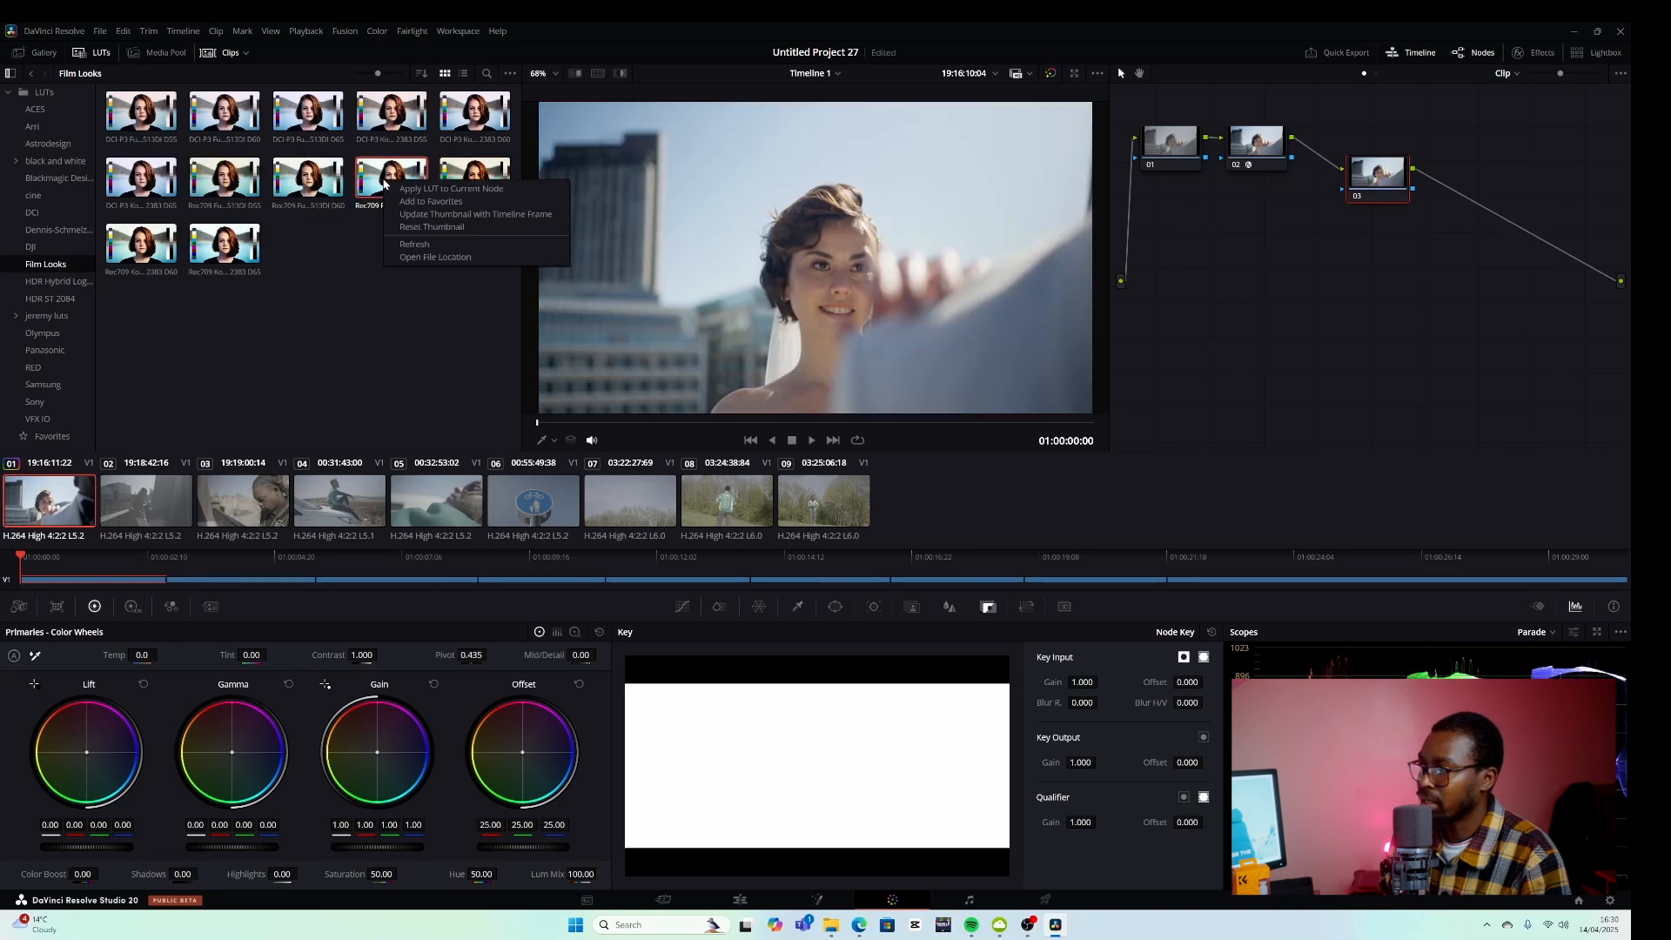
pyautogui.click(435, 258)
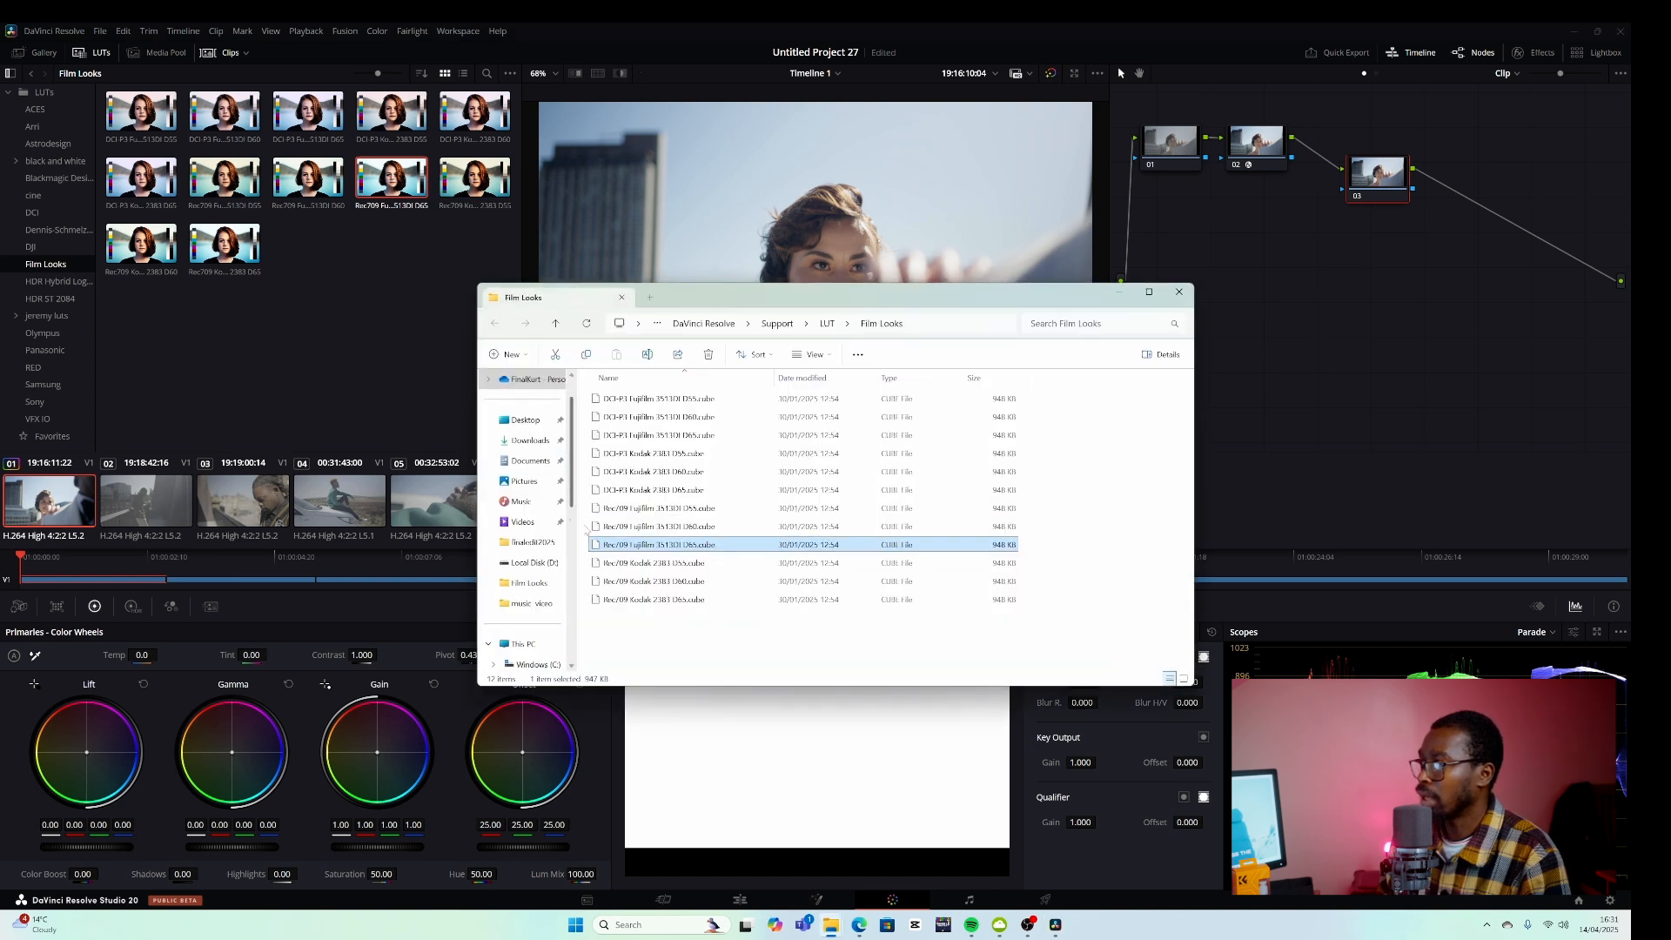
# Step: Open the Rec709 Fujifilm 3513DI D65 LUT file in Notepad to examine its header's input and output specifications, and close the file and folder
pyautogui.rightClick(662, 547)
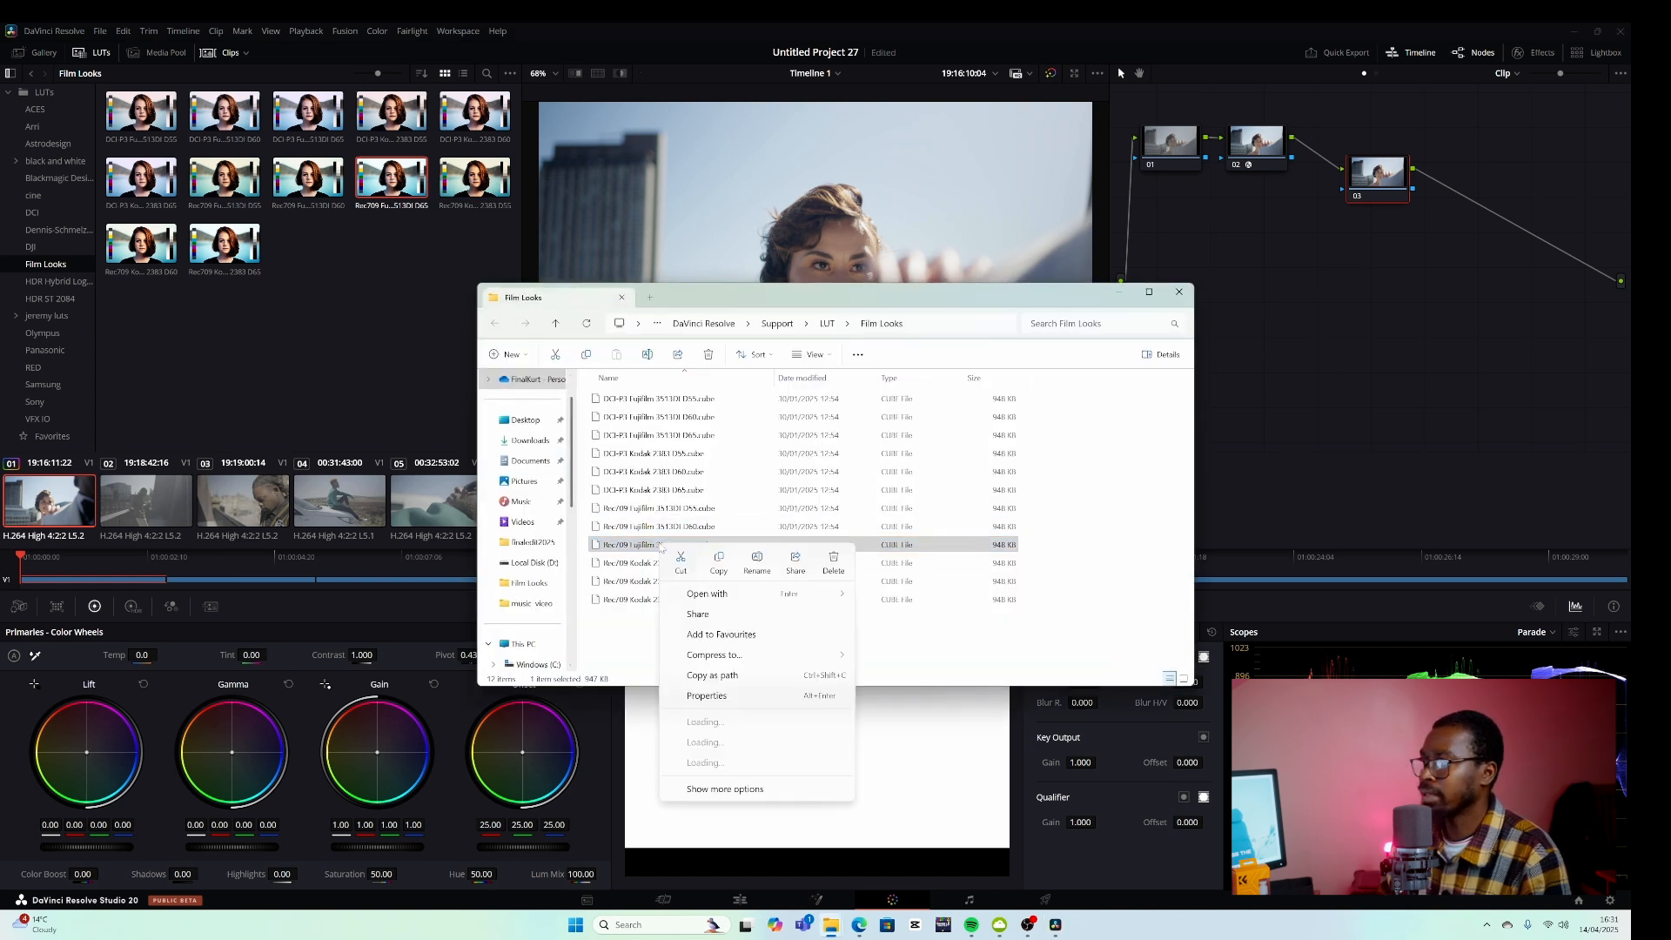
pyautogui.moveTo(772, 601)
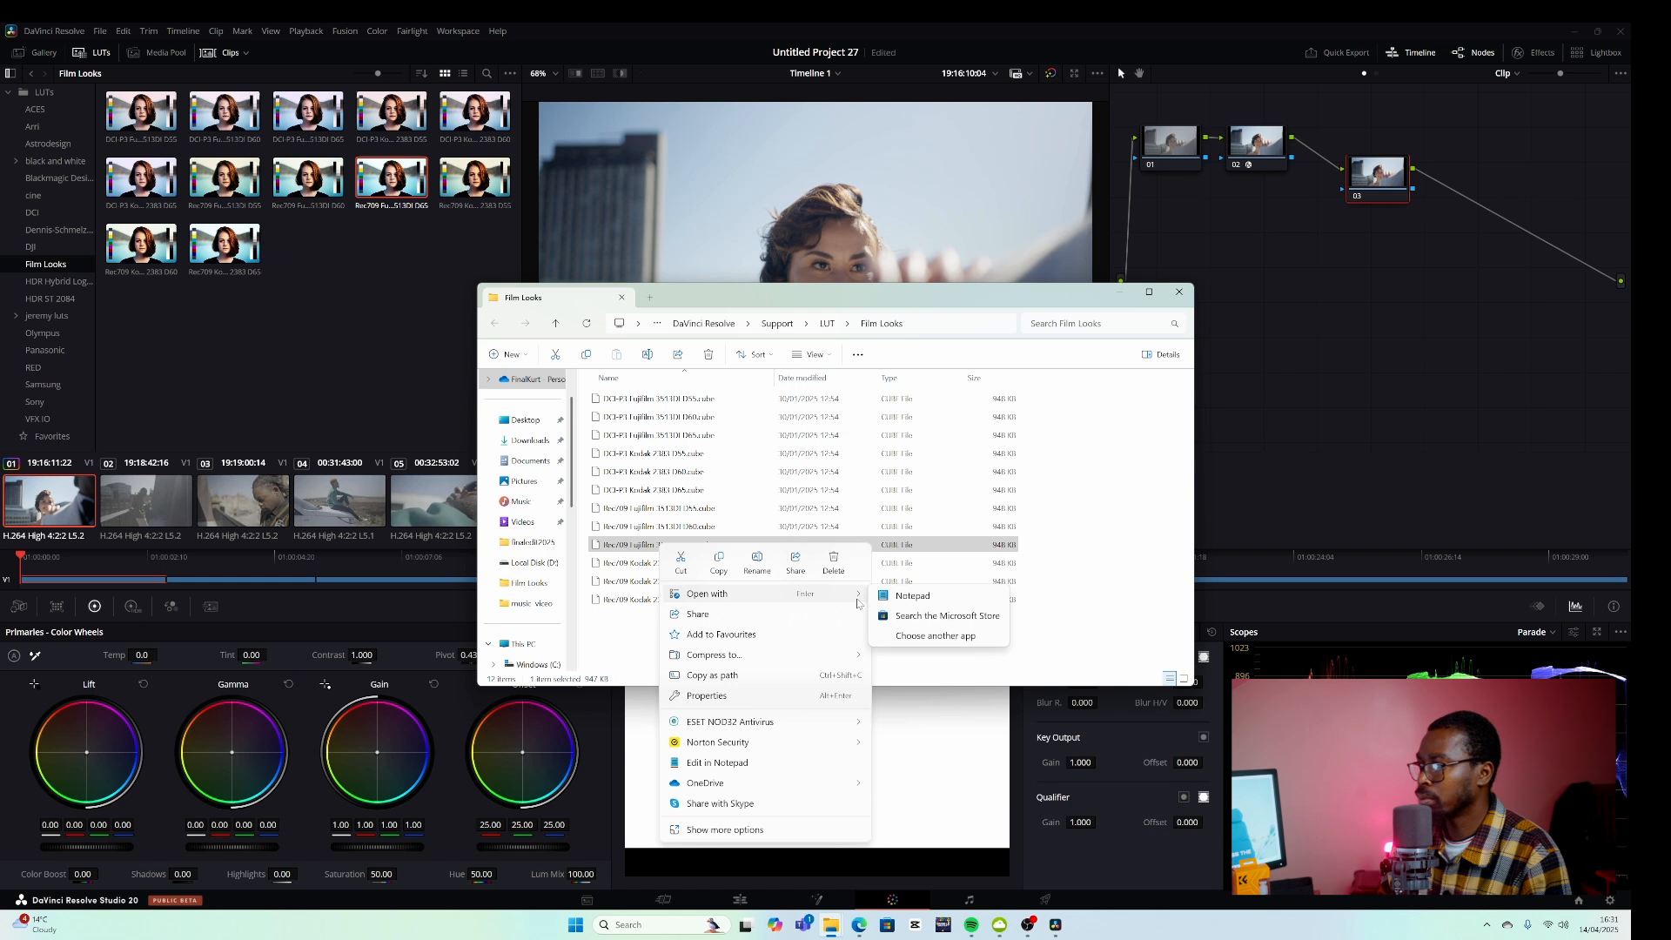
pyautogui.click(911, 597)
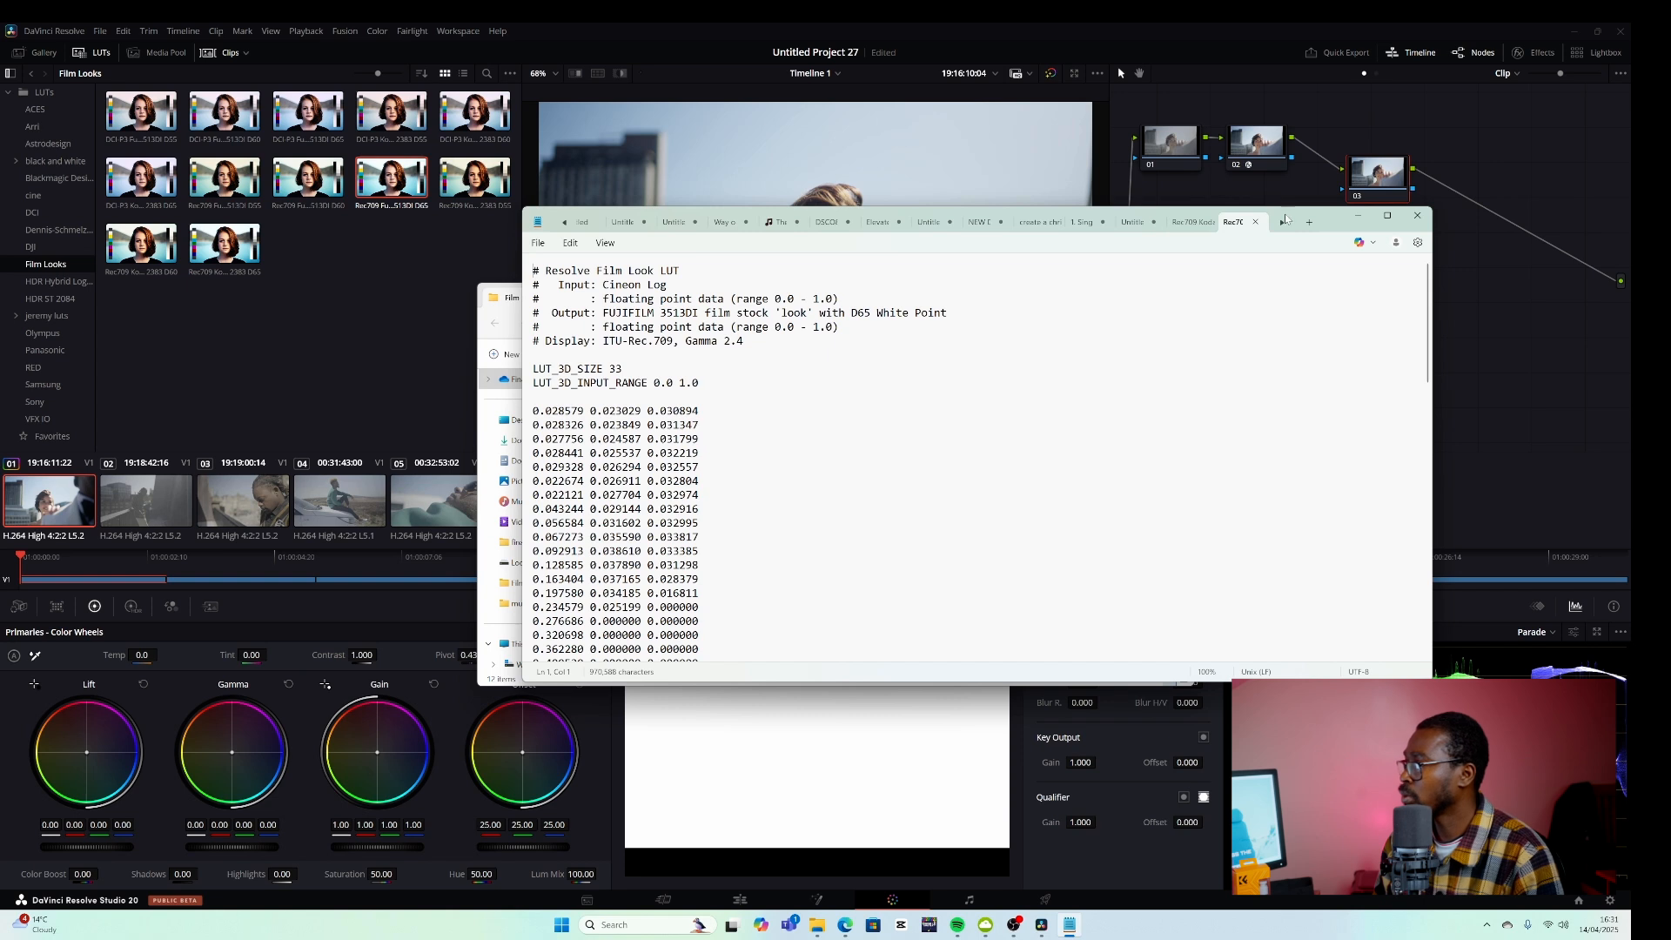
pyautogui.click(1418, 215)
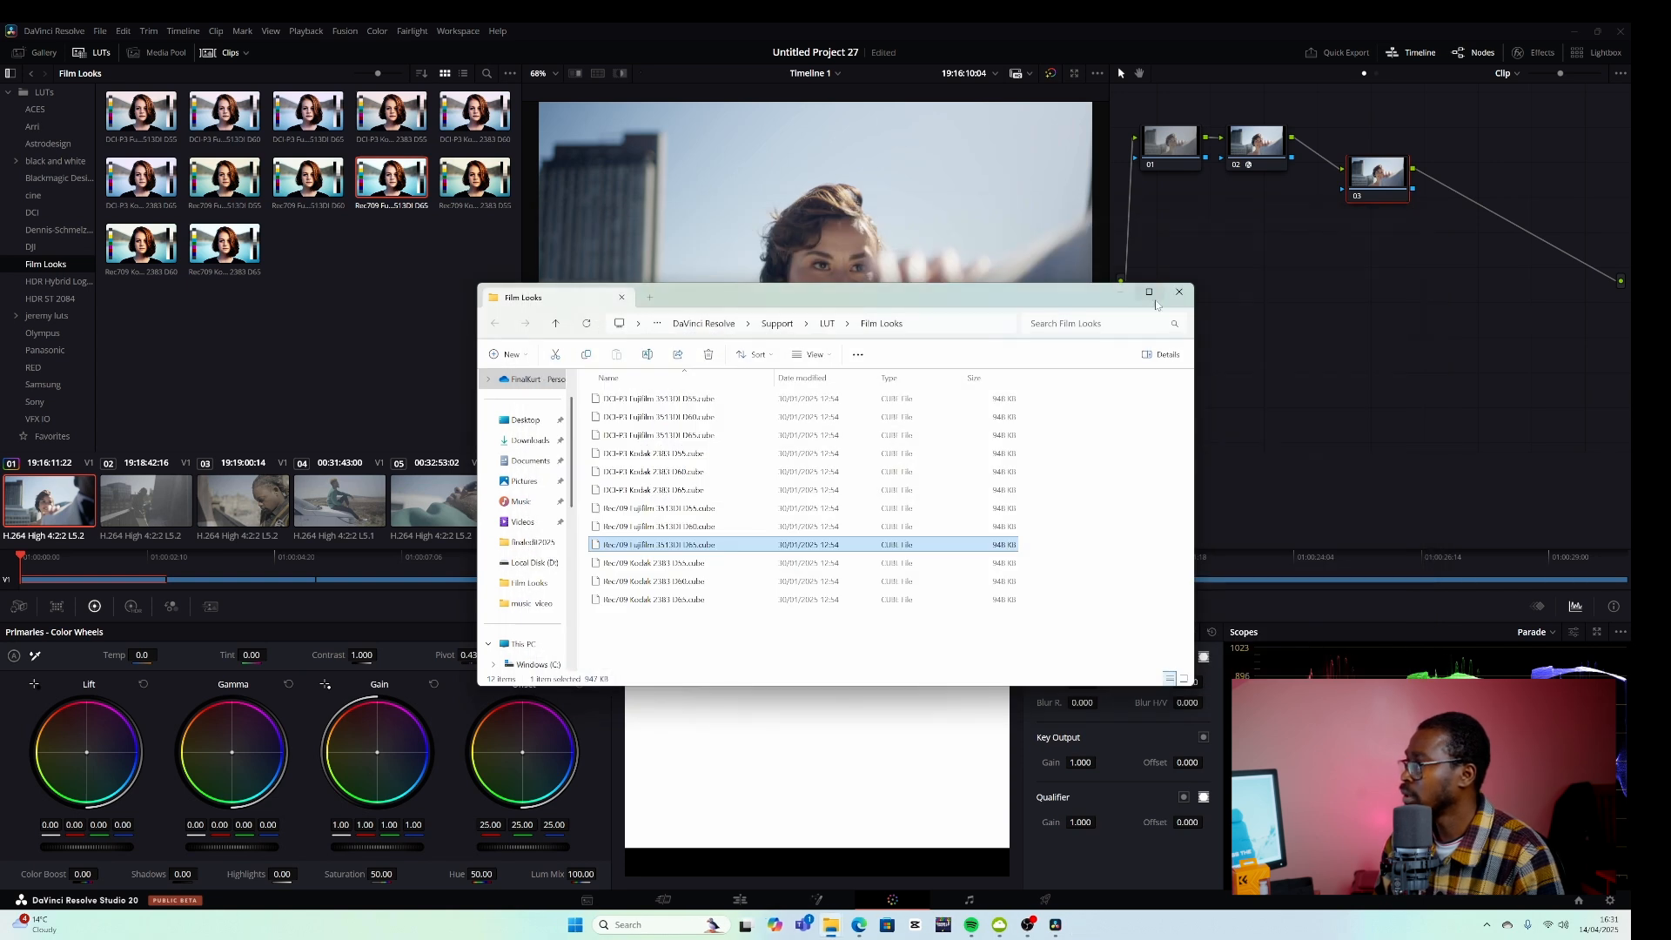
pyautogui.click(1179, 293)
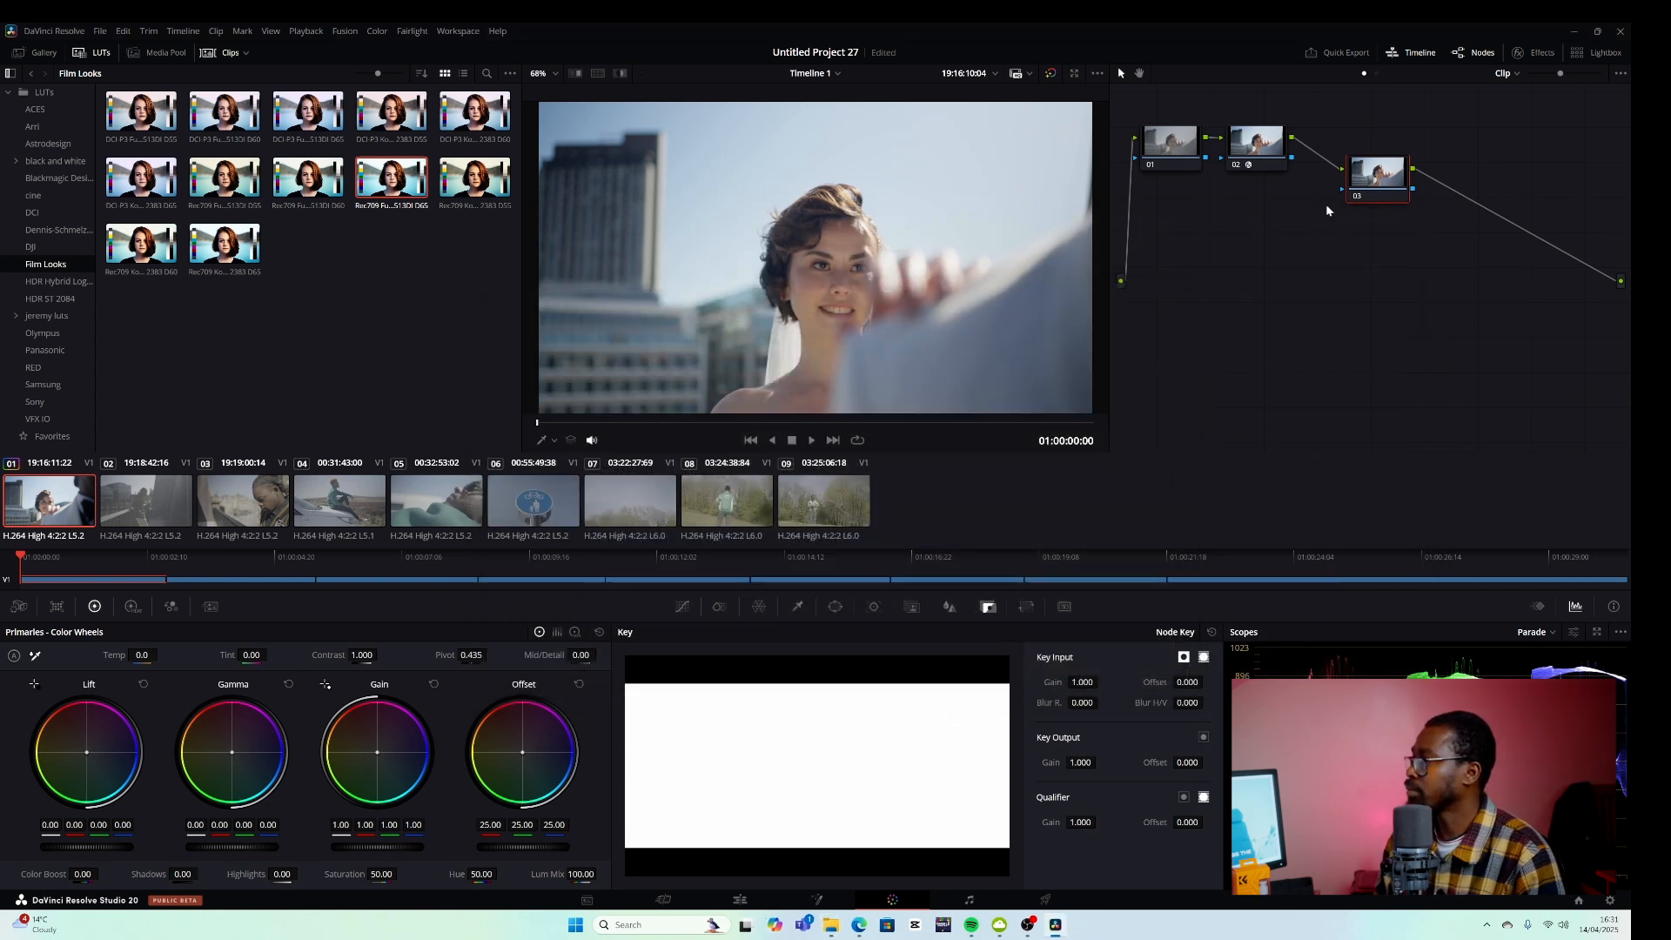
# Step: Place node 03 below nodes 01 and 02 and apply a Color Space Transform to it with output gamma Cineon Film Log
pyautogui.moveTo(1366, 189); pyautogui.dragTo(1187, 235)
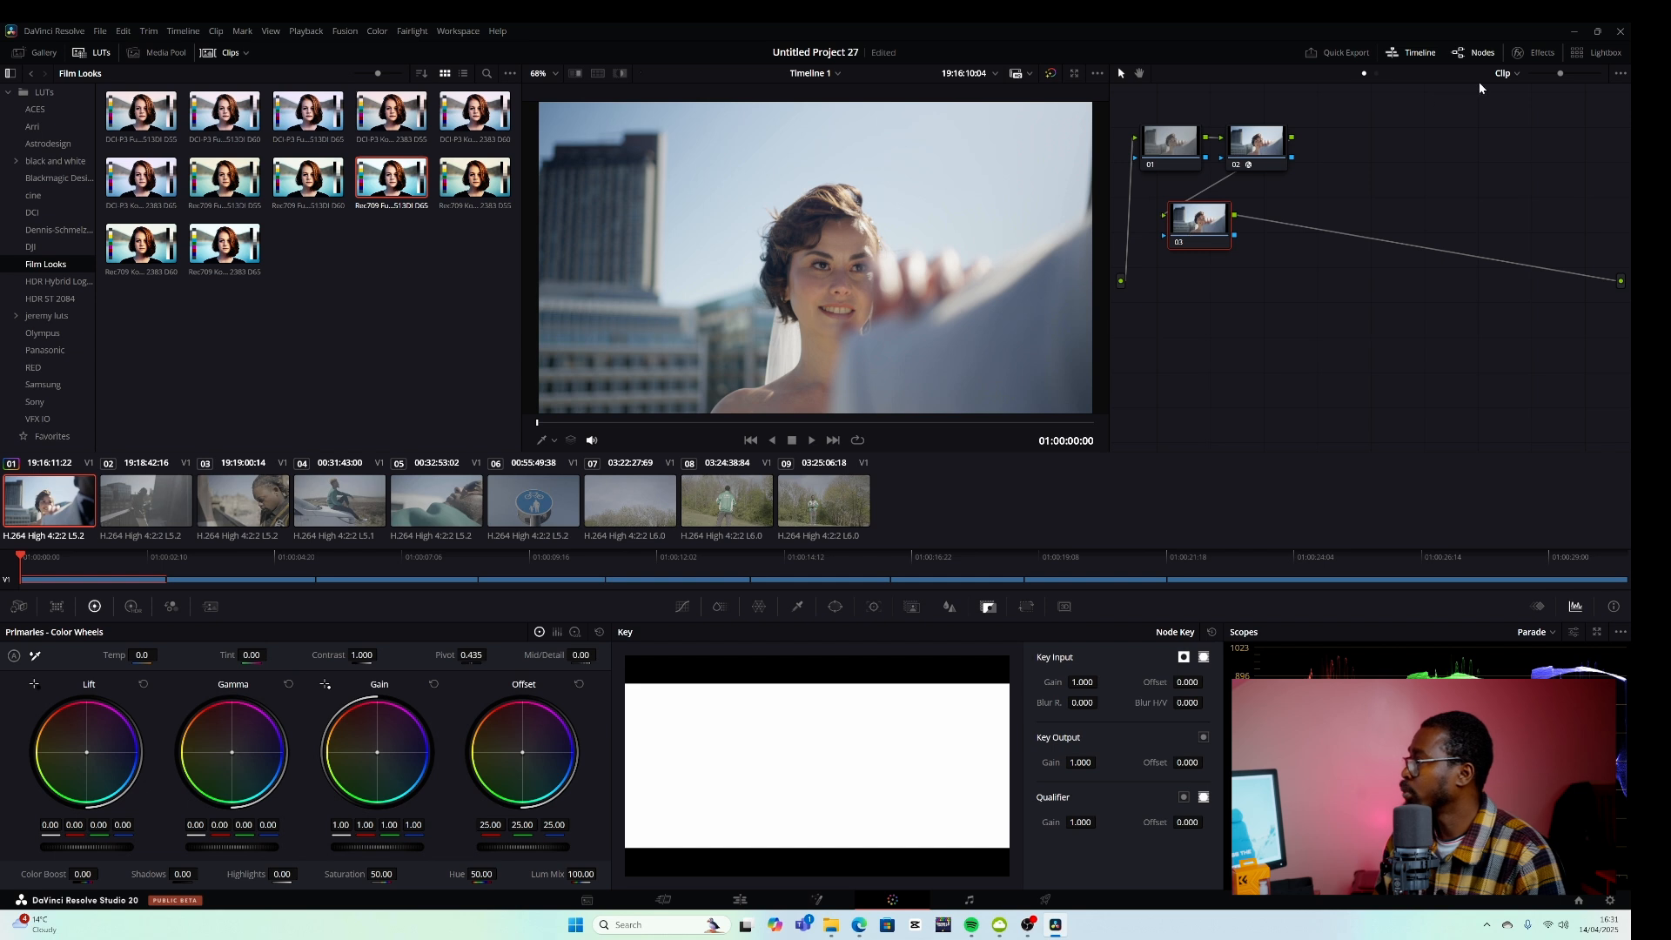
pyautogui.click(1541, 54)
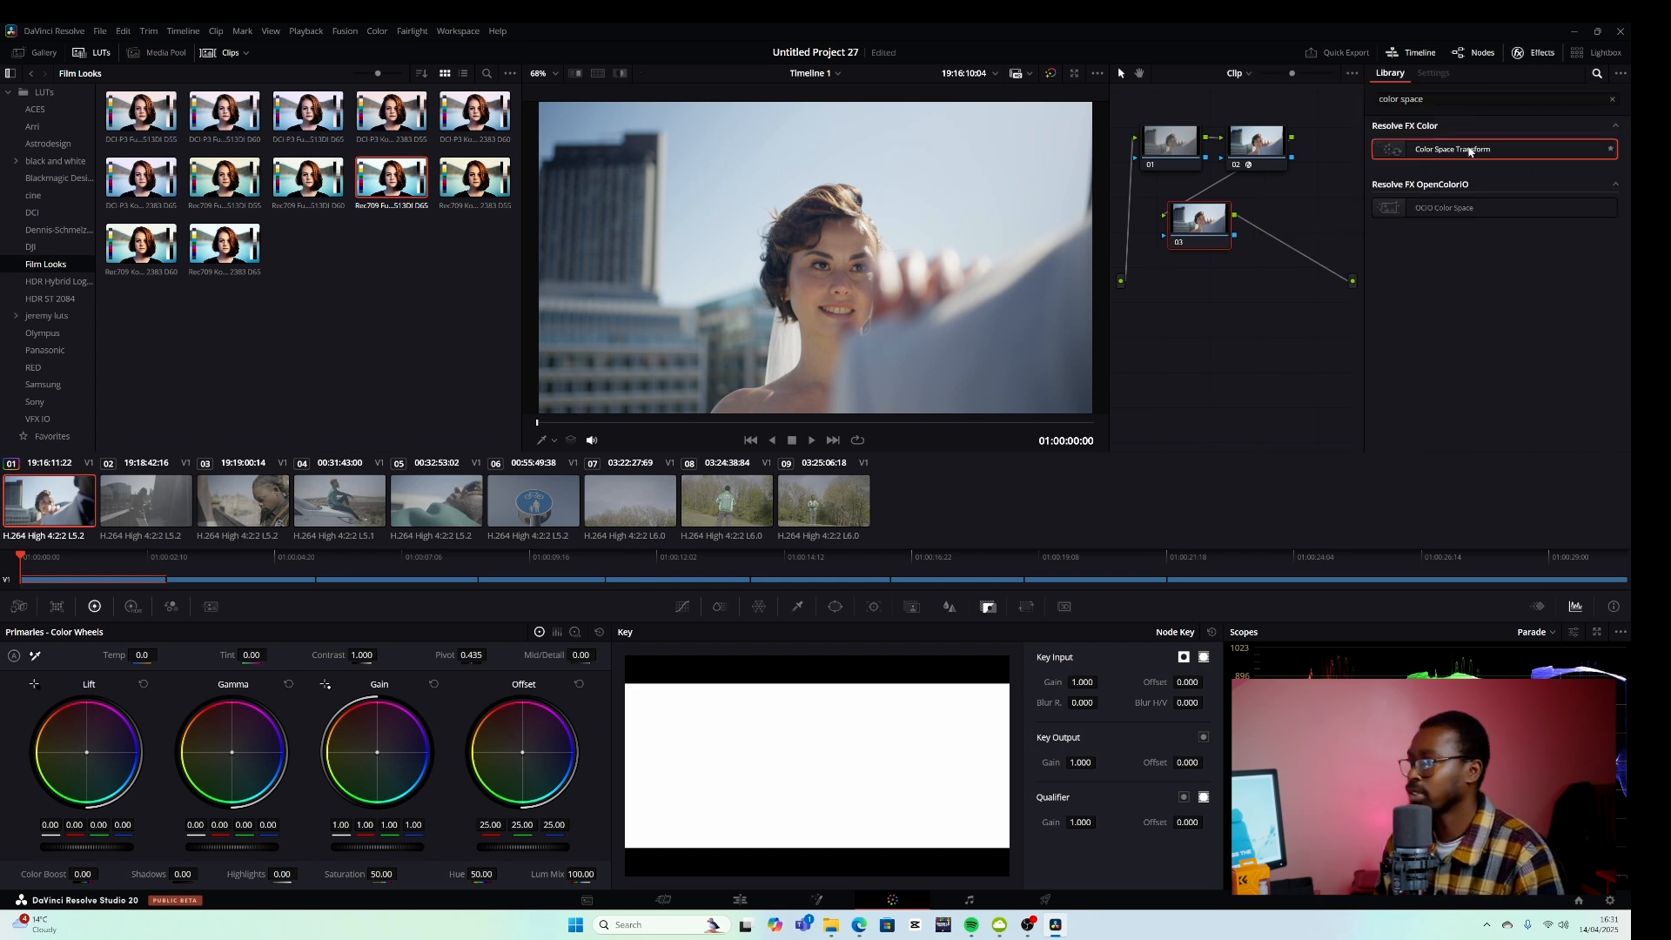
pyautogui.moveTo(1469, 152); pyautogui.dragTo(1204, 231)
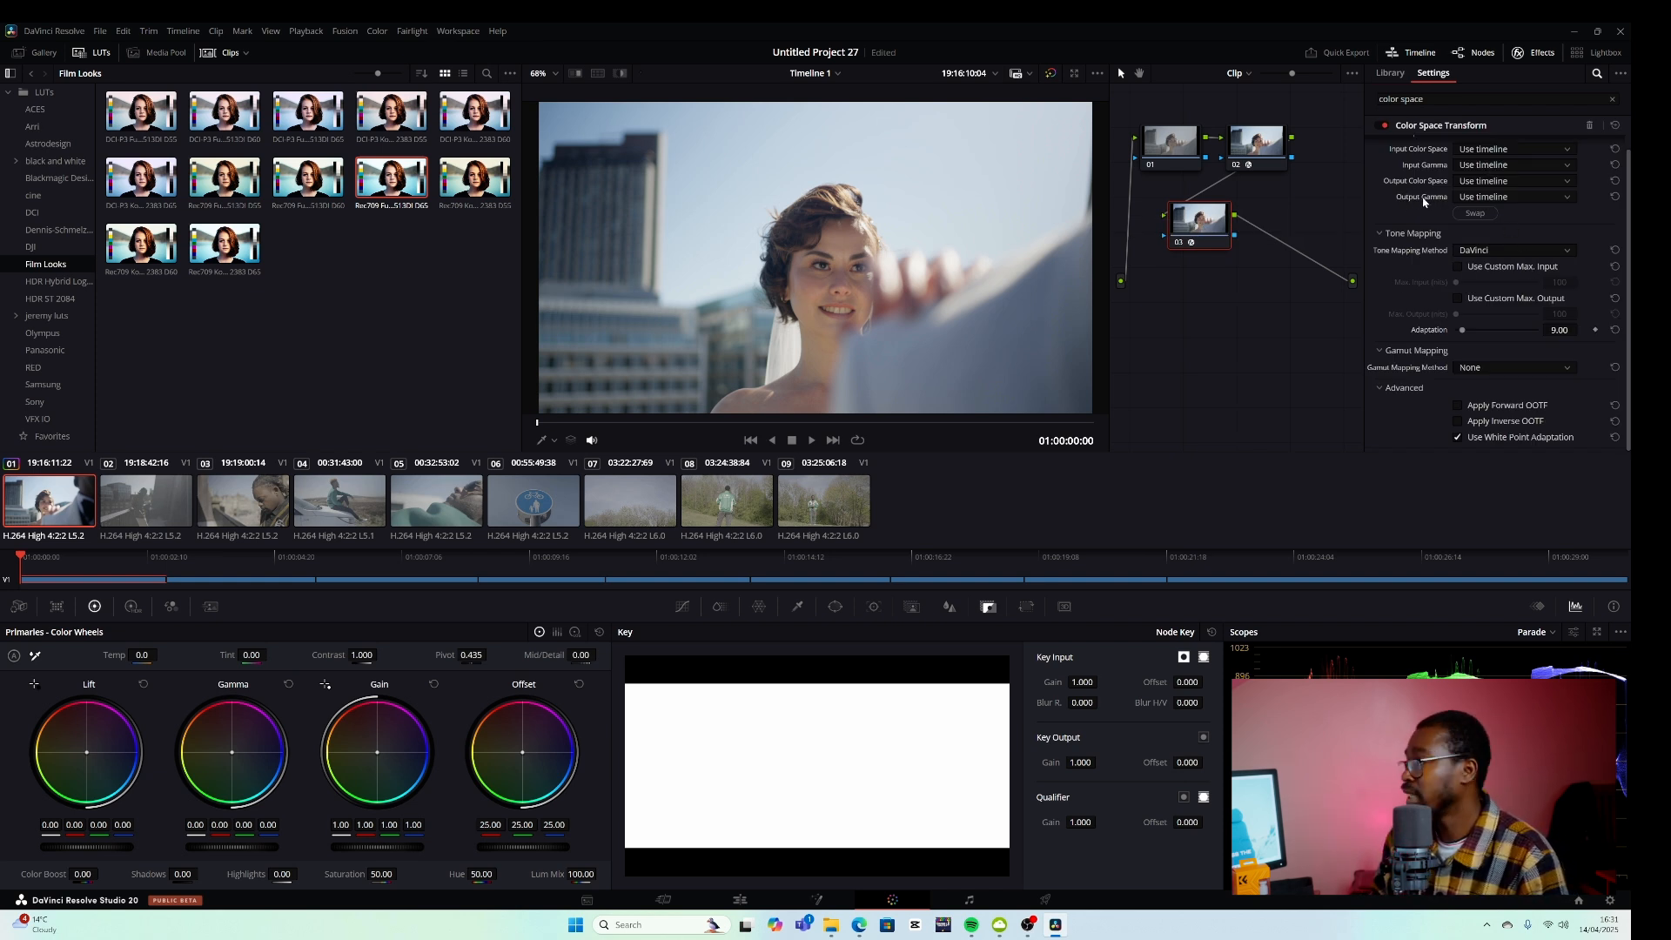
pyautogui.click(1493, 197)
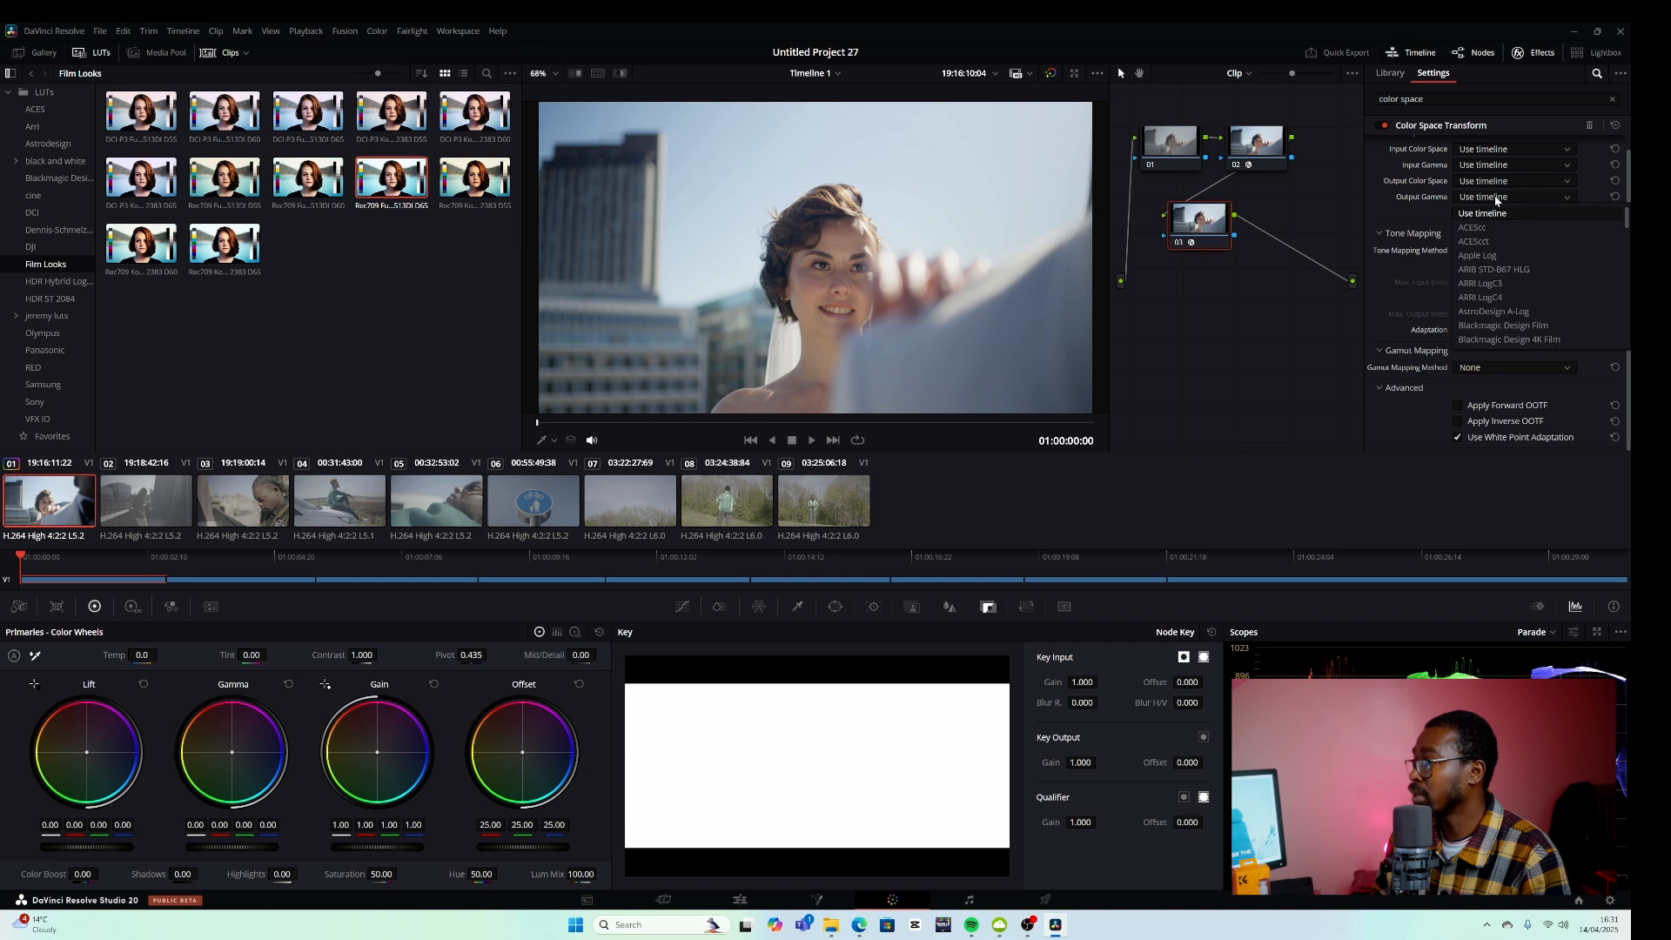
pyautogui.press('c')
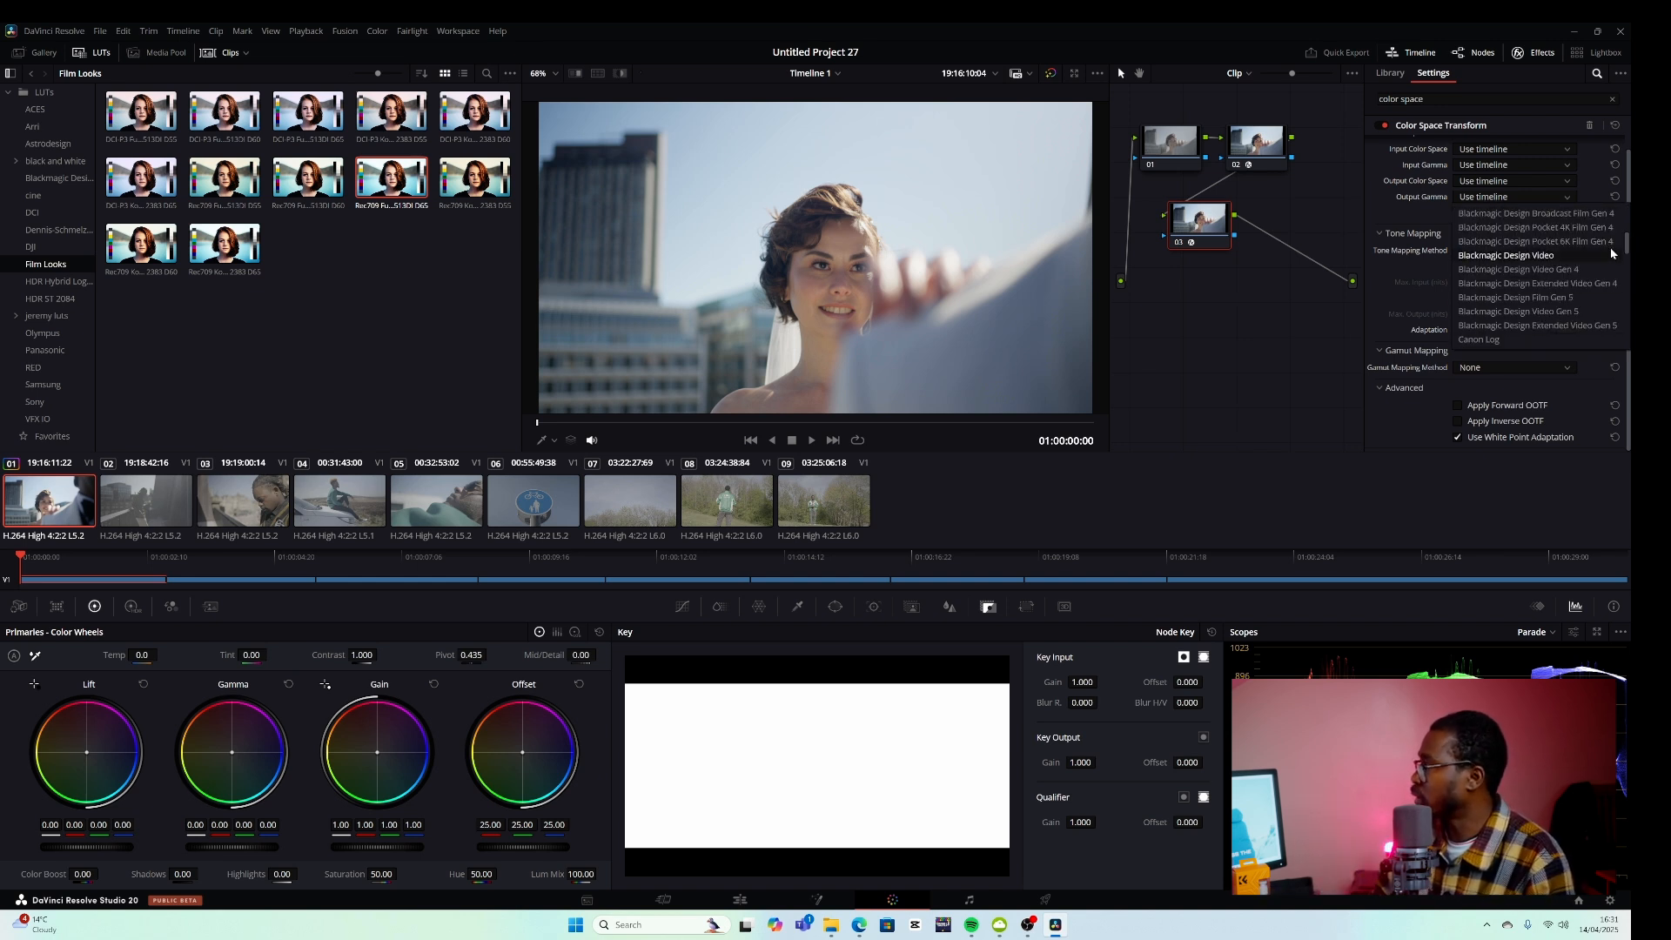
pyautogui.scroll(-2, 1629, 259)
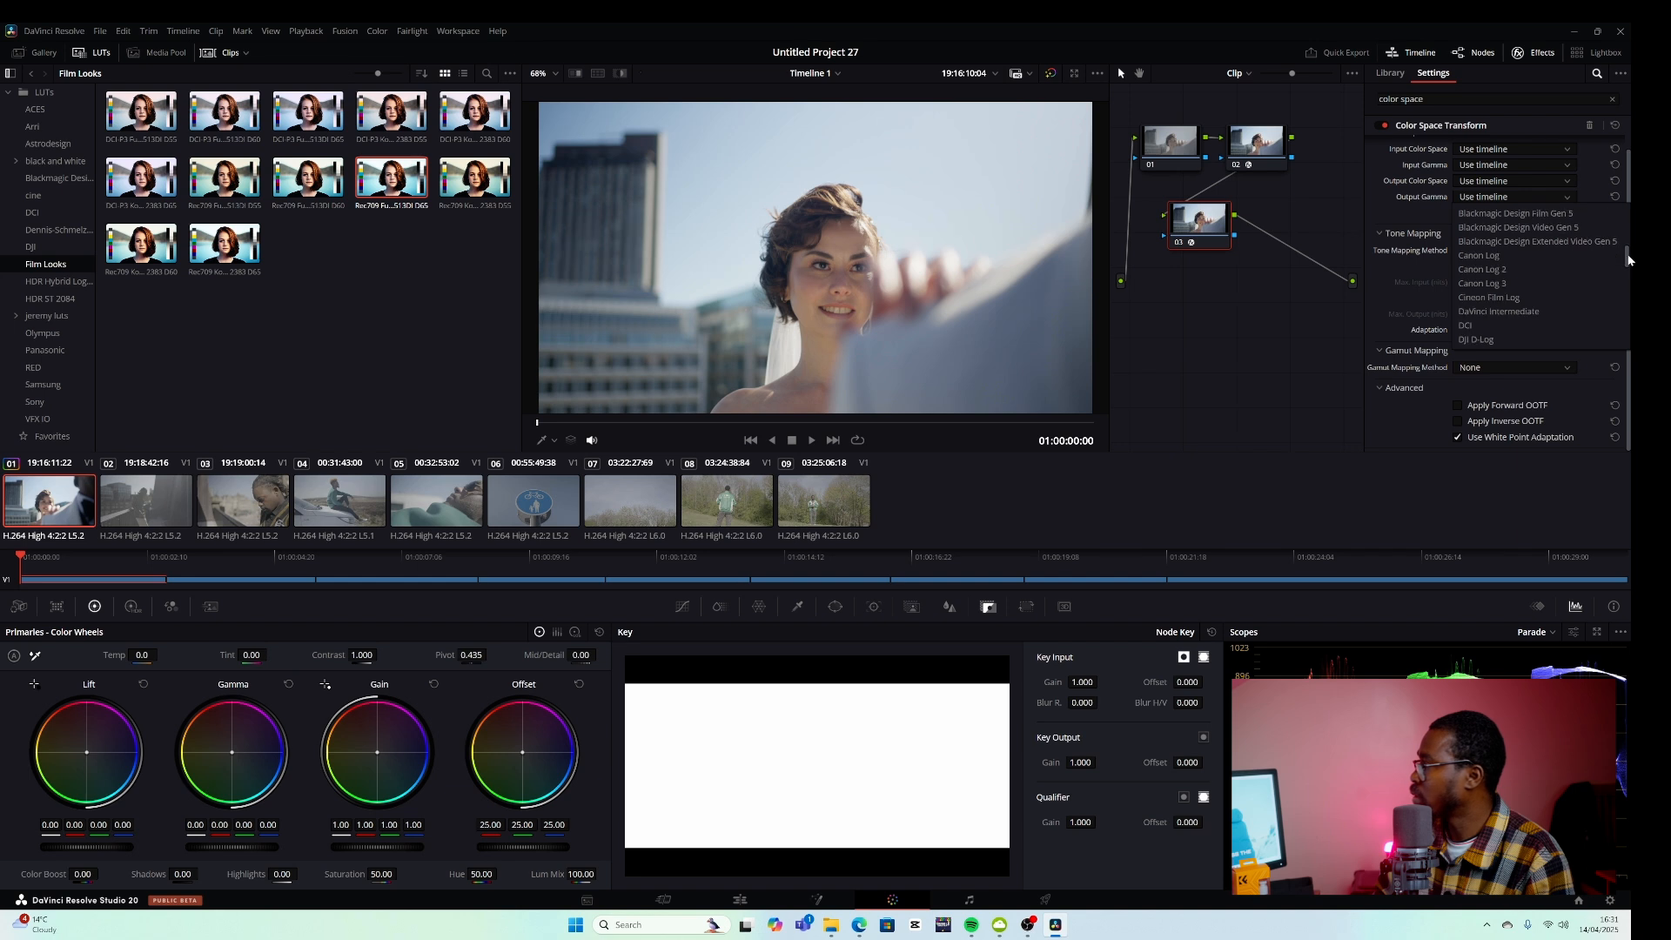
pyautogui.click(1504, 300)
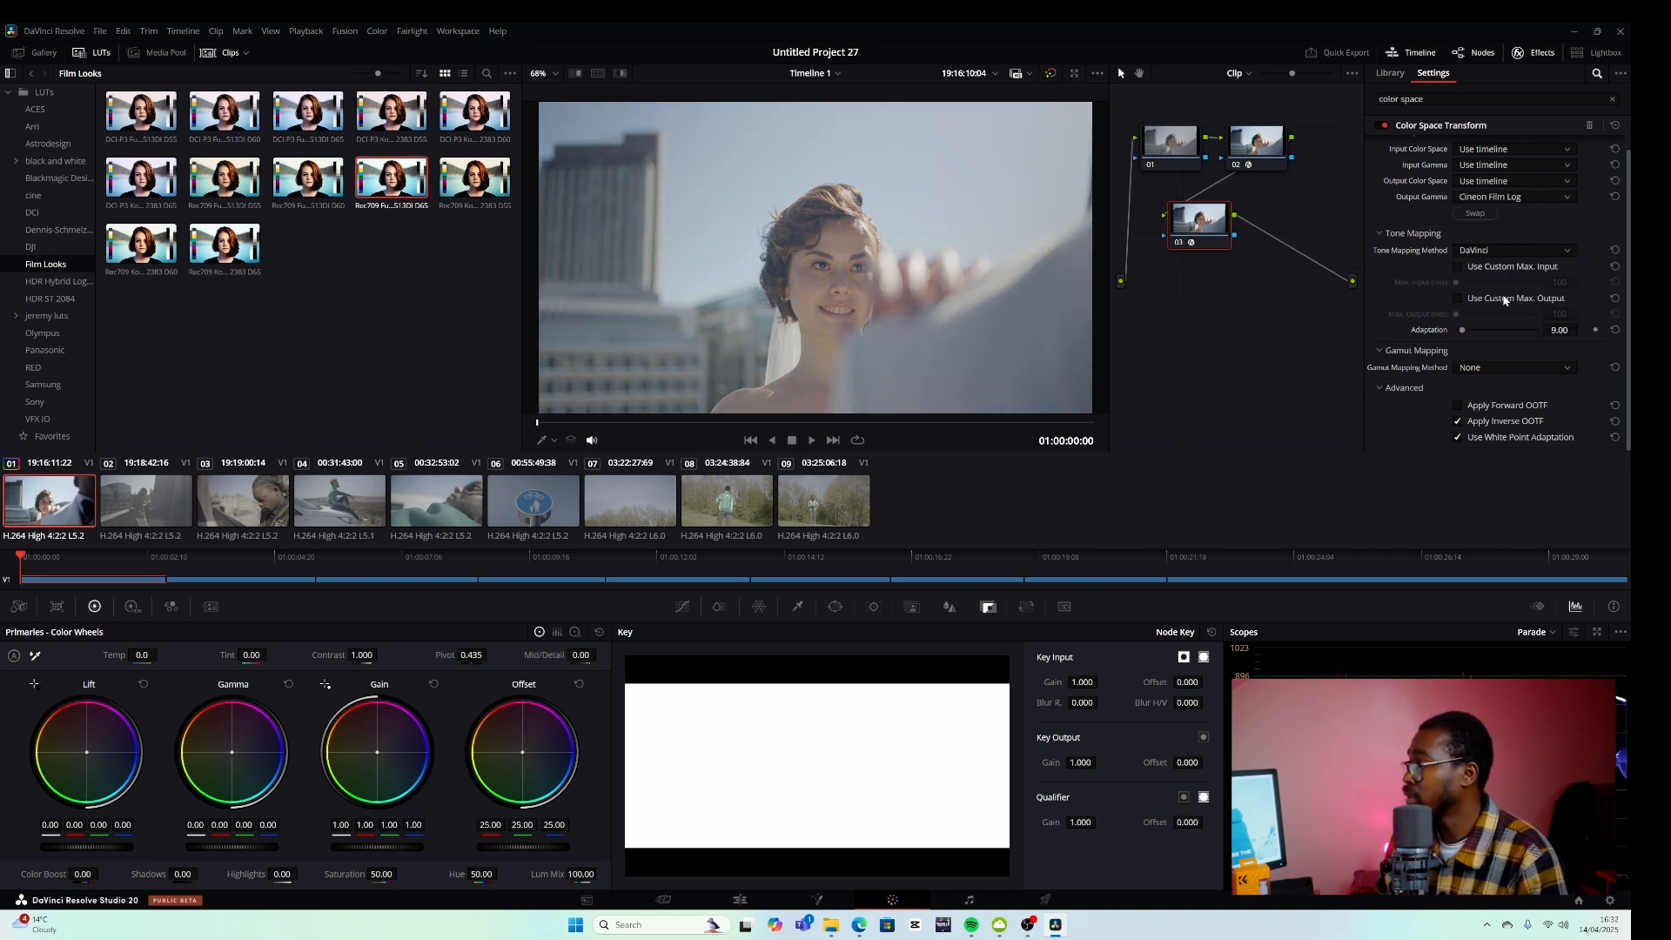
pyautogui.click(1532, 51)
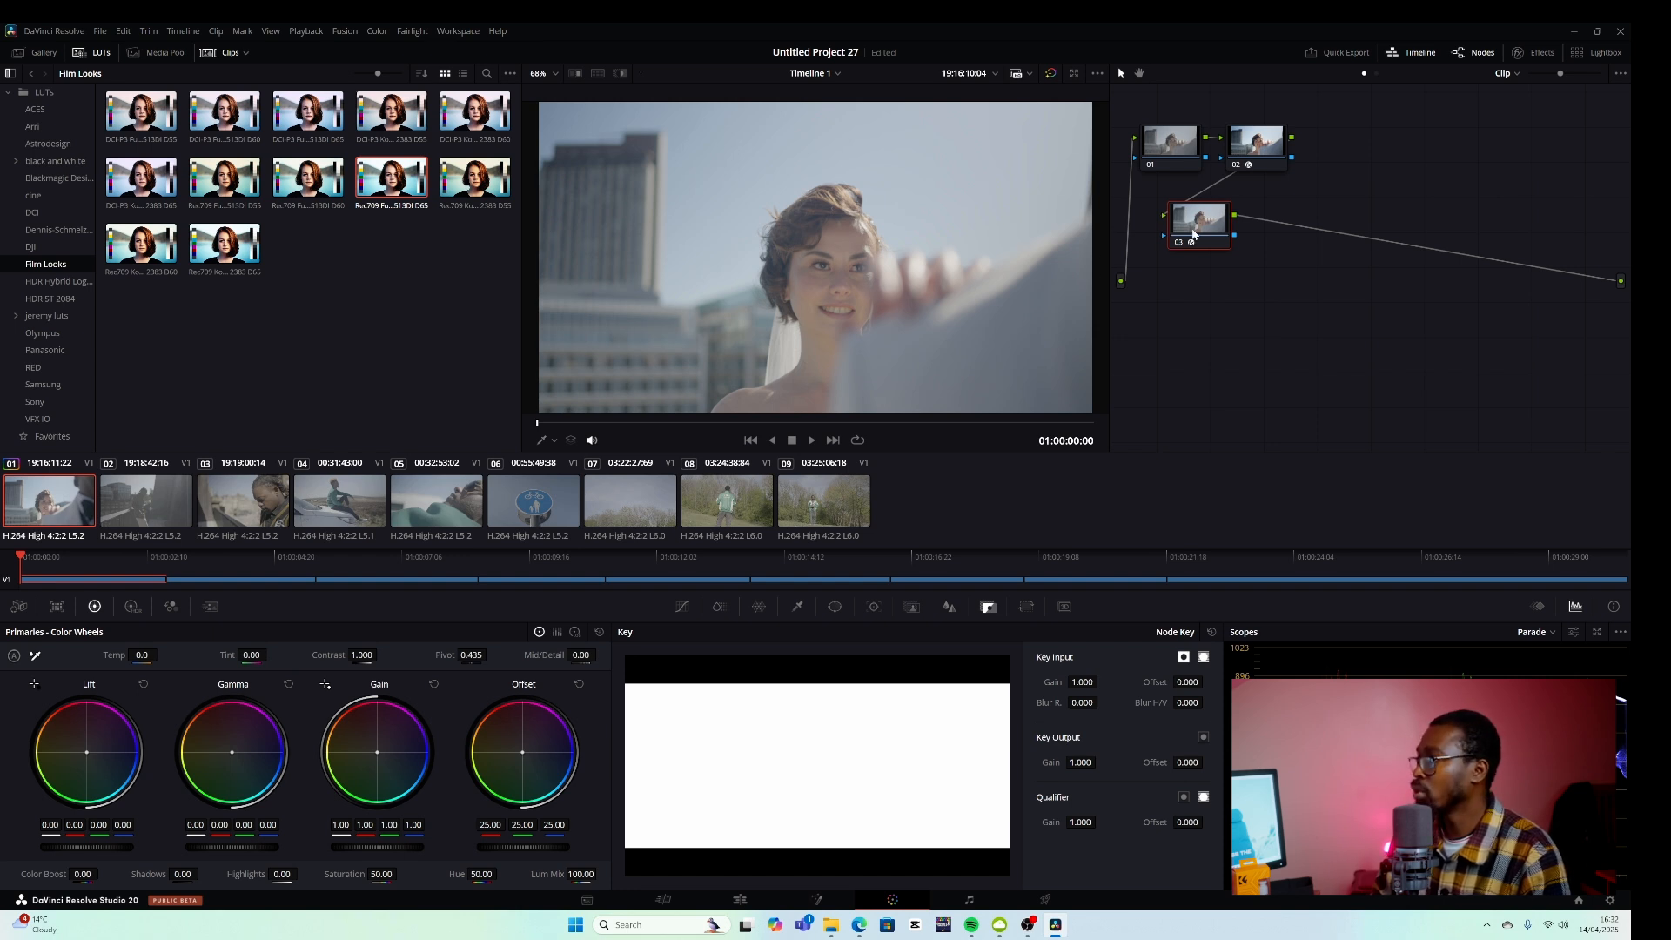
# Step: Add a serial node after node 03 with the Rec709 Kodak 2383 D55 film look LUT and set its key output gain to about 0.869
pyautogui.moveTo(1188, 230); pyautogui.dragTo(1224, 229)
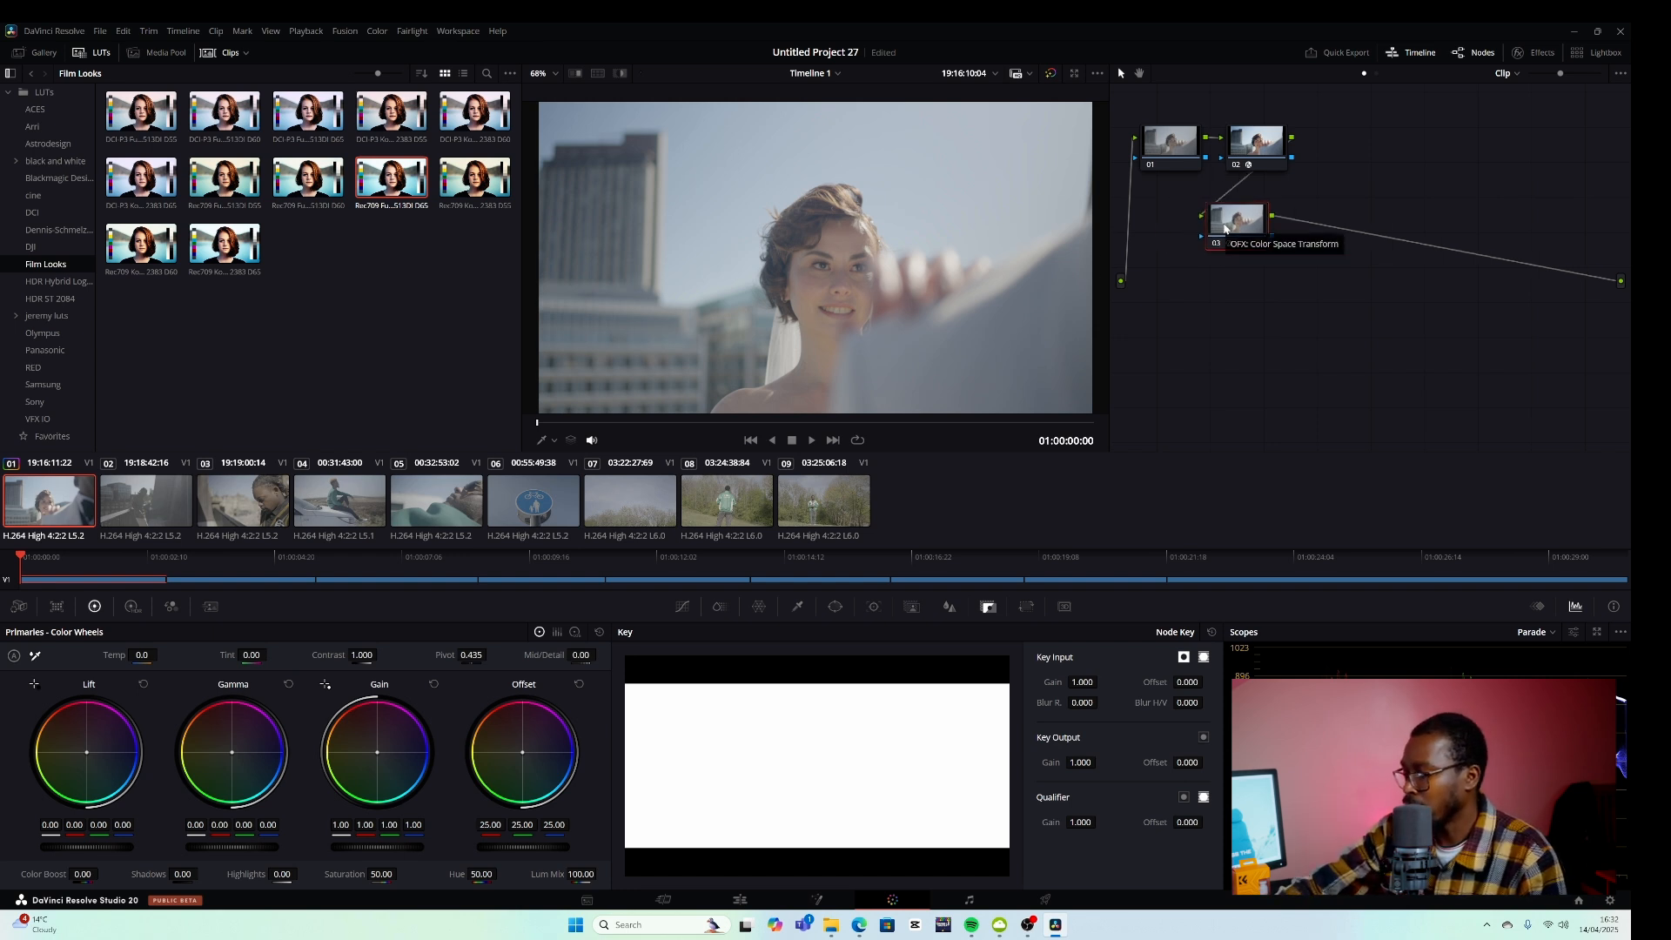
pyautogui.hotkey('alt', 's')
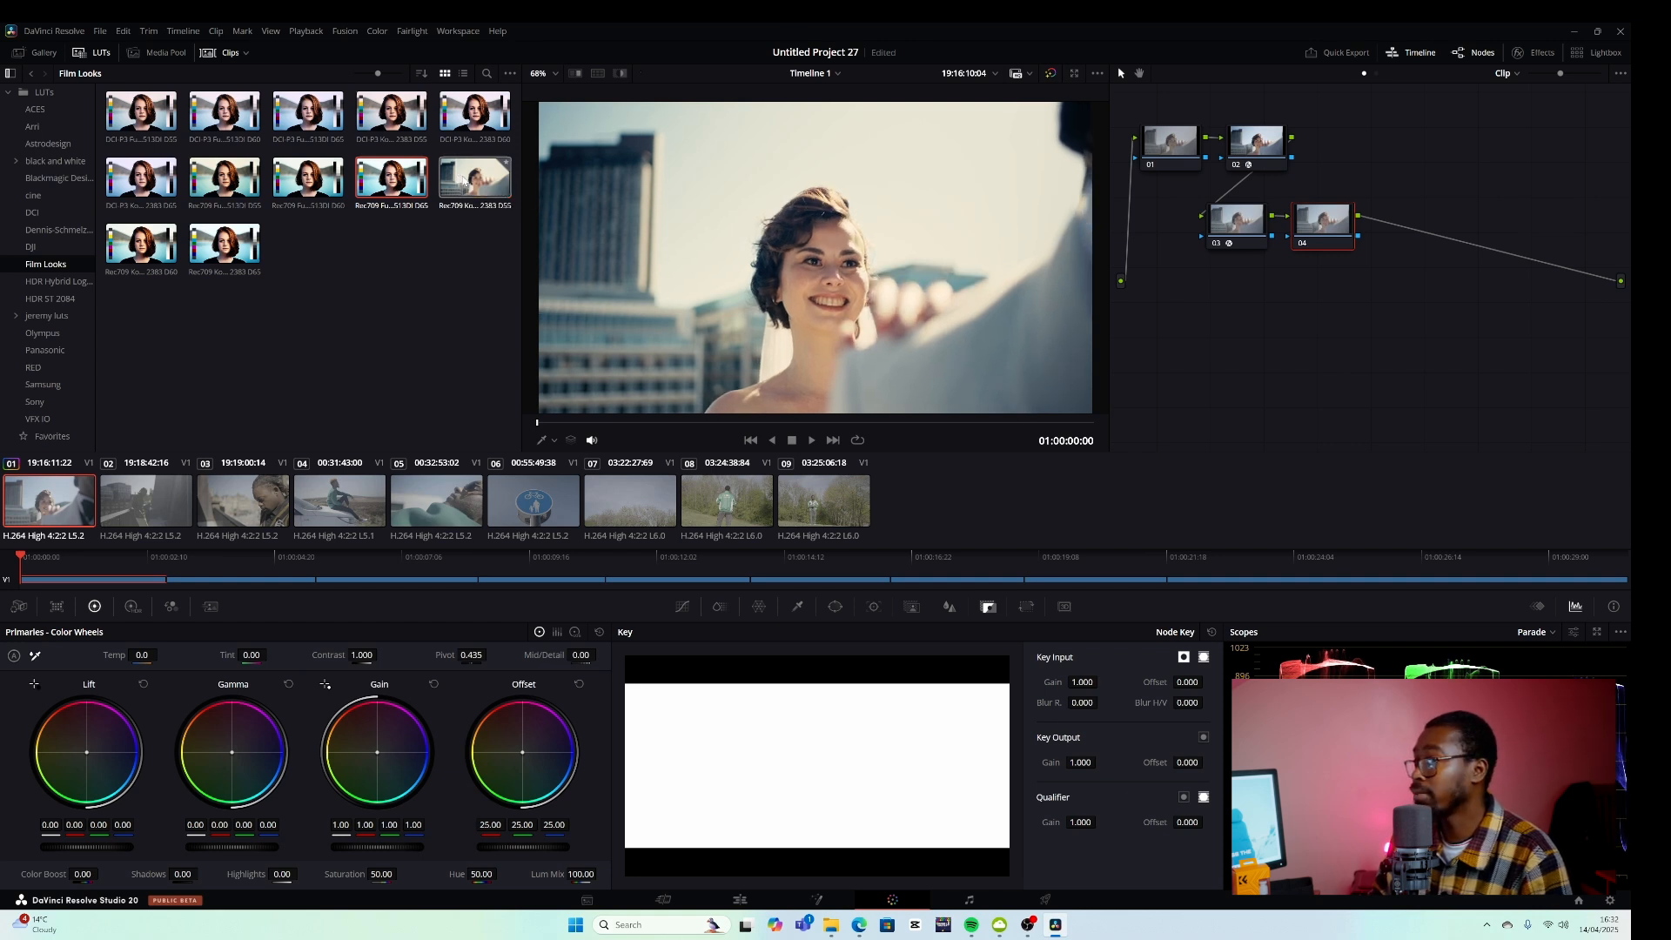
pyautogui.click(463, 181)
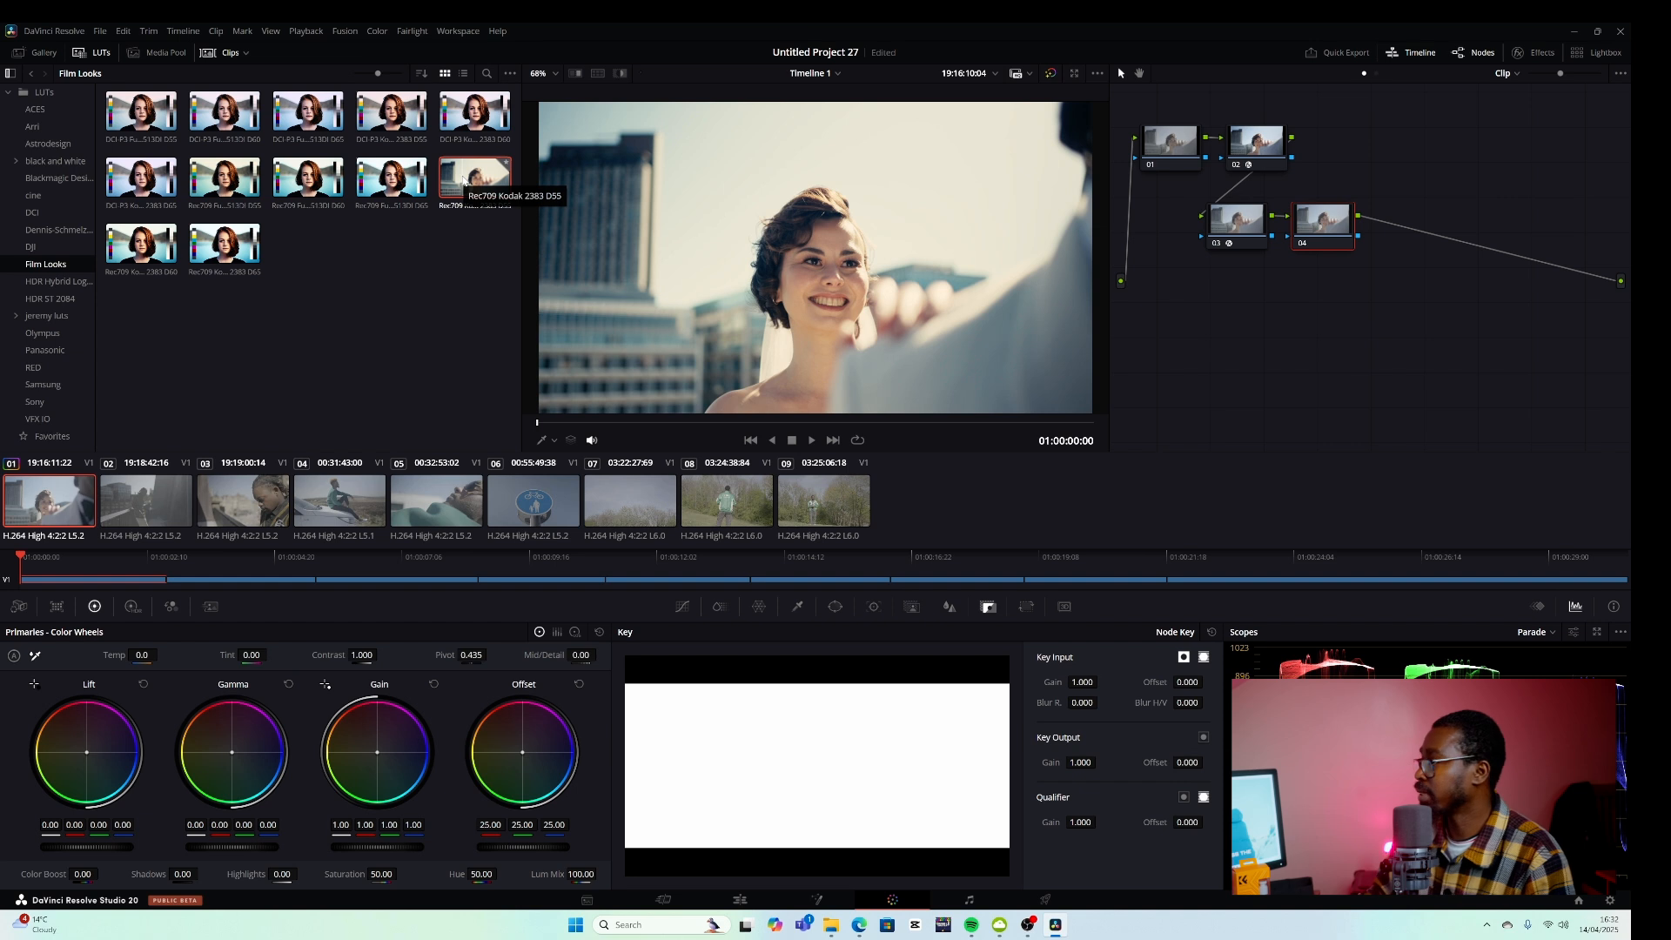
pyautogui.moveTo(463, 181); pyautogui.dragTo(1320, 228)
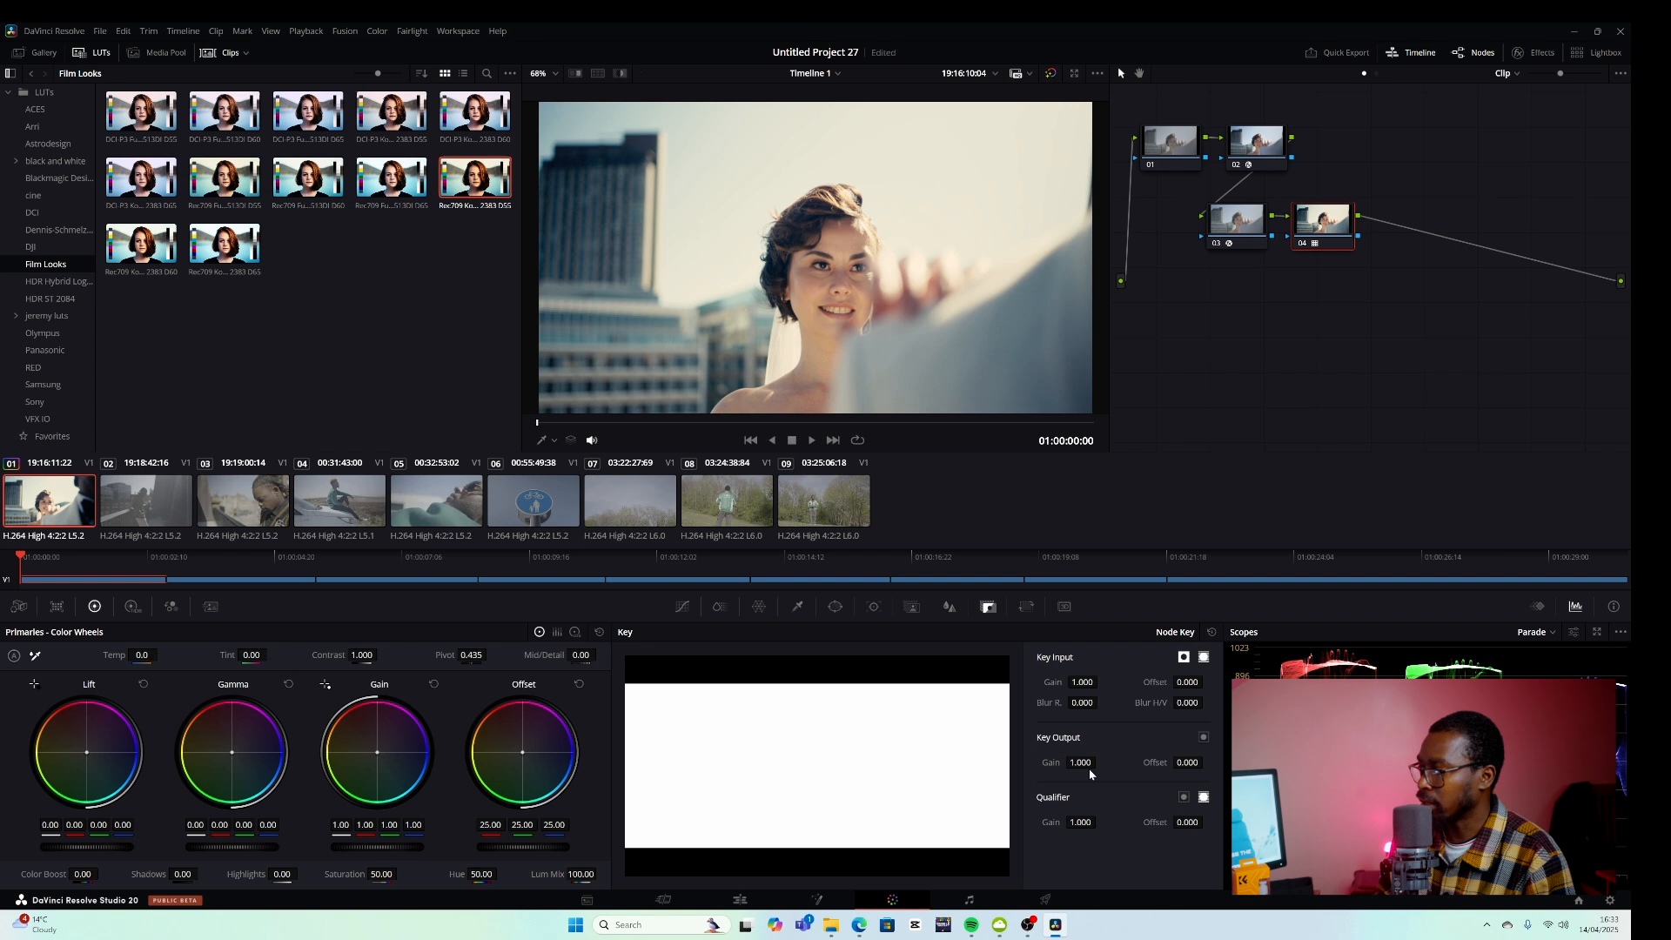
pyautogui.moveTo(1081, 763)
pyautogui.mouseDown()
pyautogui.moveTo(1045, 762)
pyautogui.moveTo(1099, 762)
pyautogui.mouseUp()
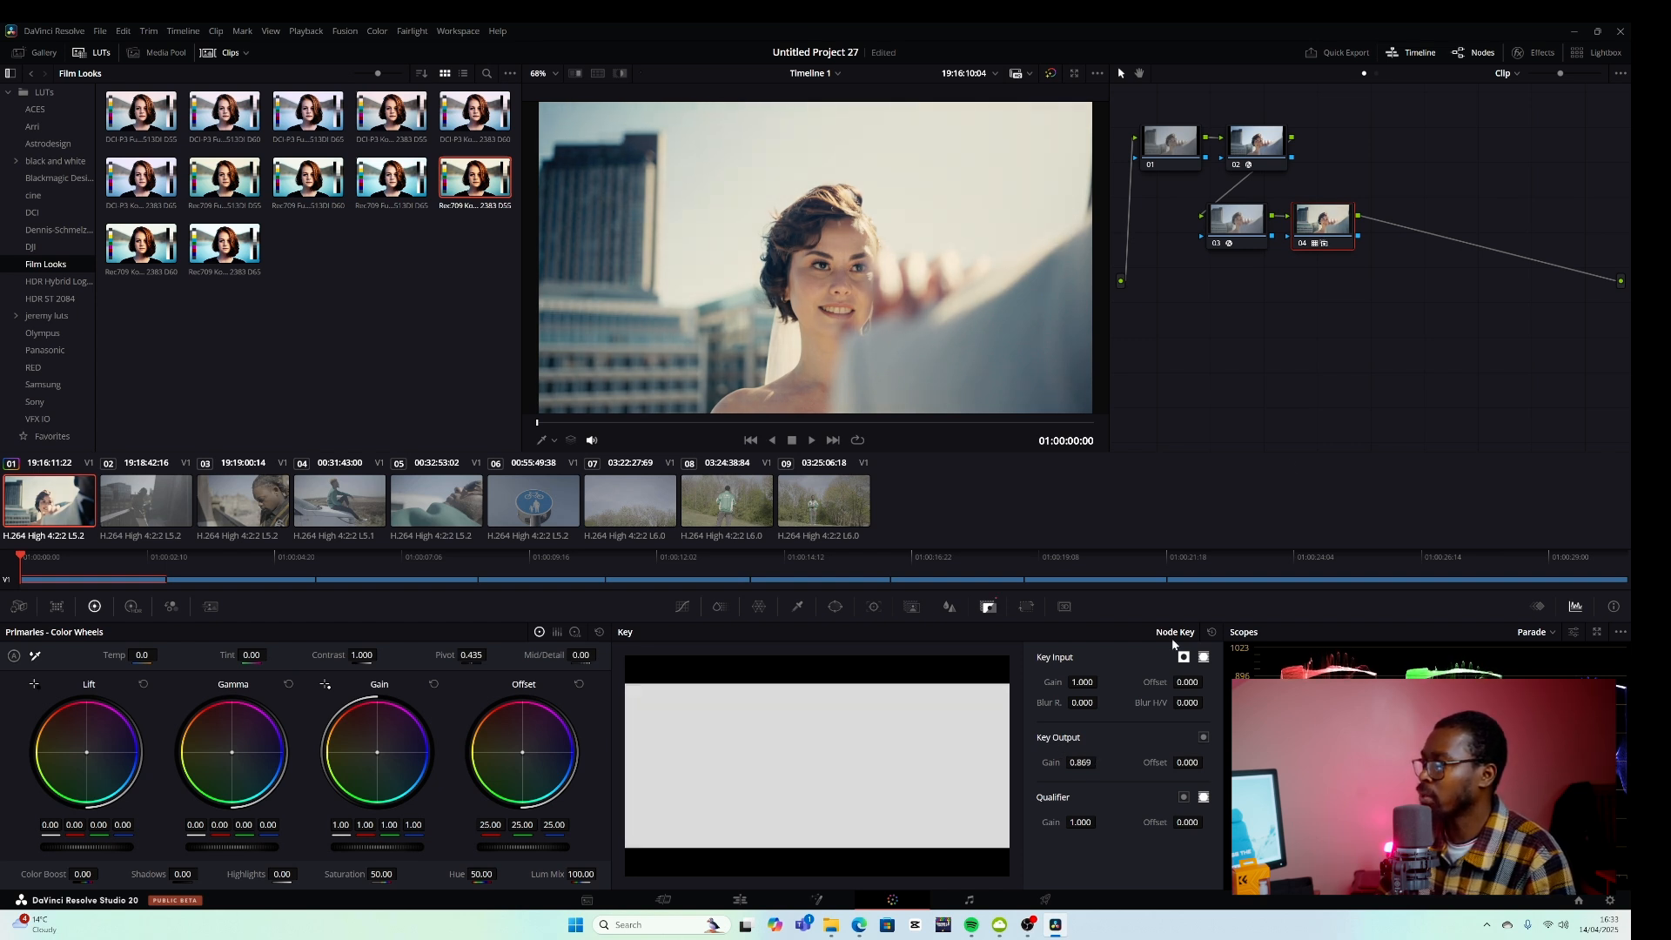
# Step: Combine nodes 03 and 04 into a compound node beside node 02 and set its key output gain to about 0.580
pyautogui.rightClick(1243, 222)
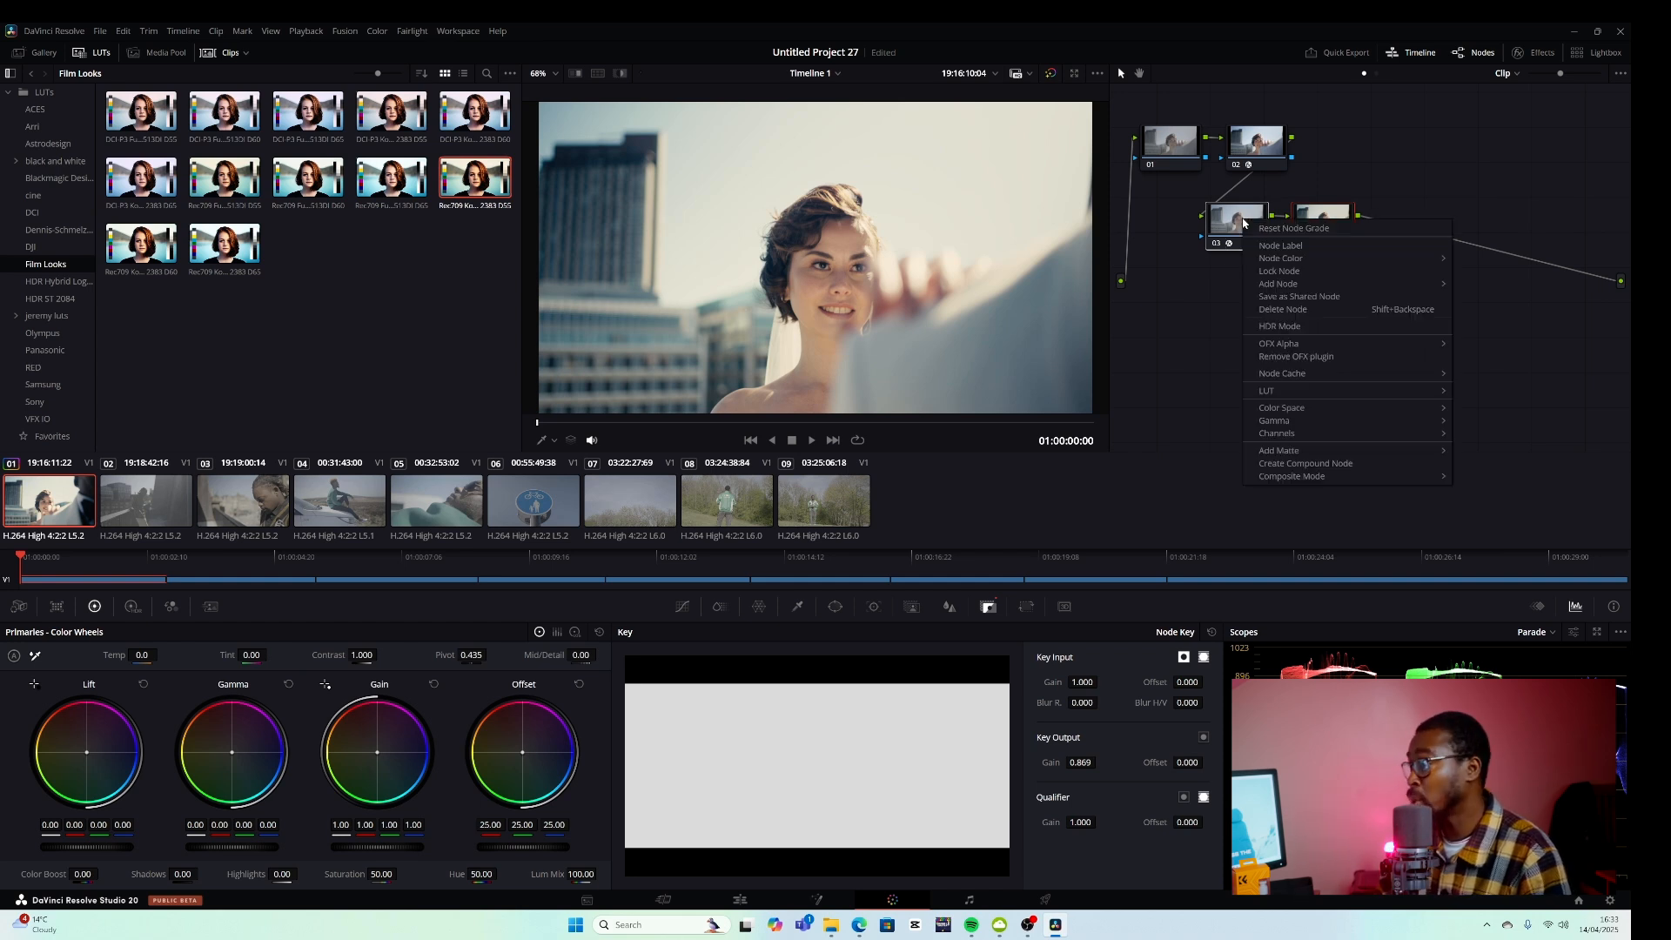
pyautogui.click(1305, 464)
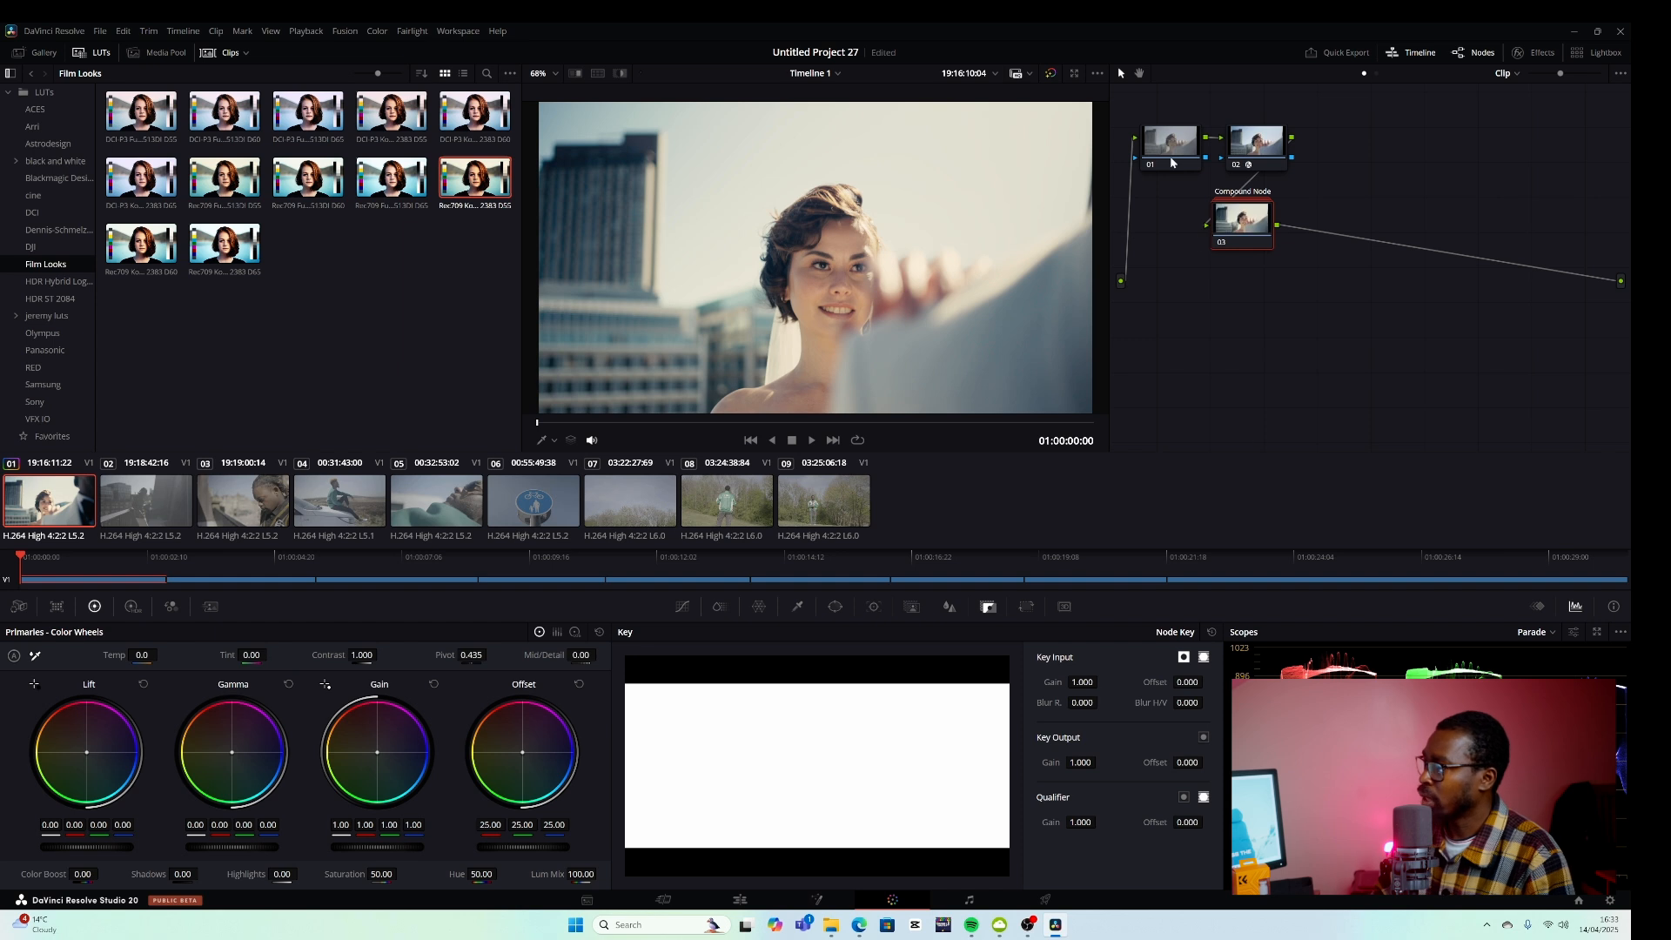
pyautogui.moveTo(1237, 235); pyautogui.dragTo(1363, 174)
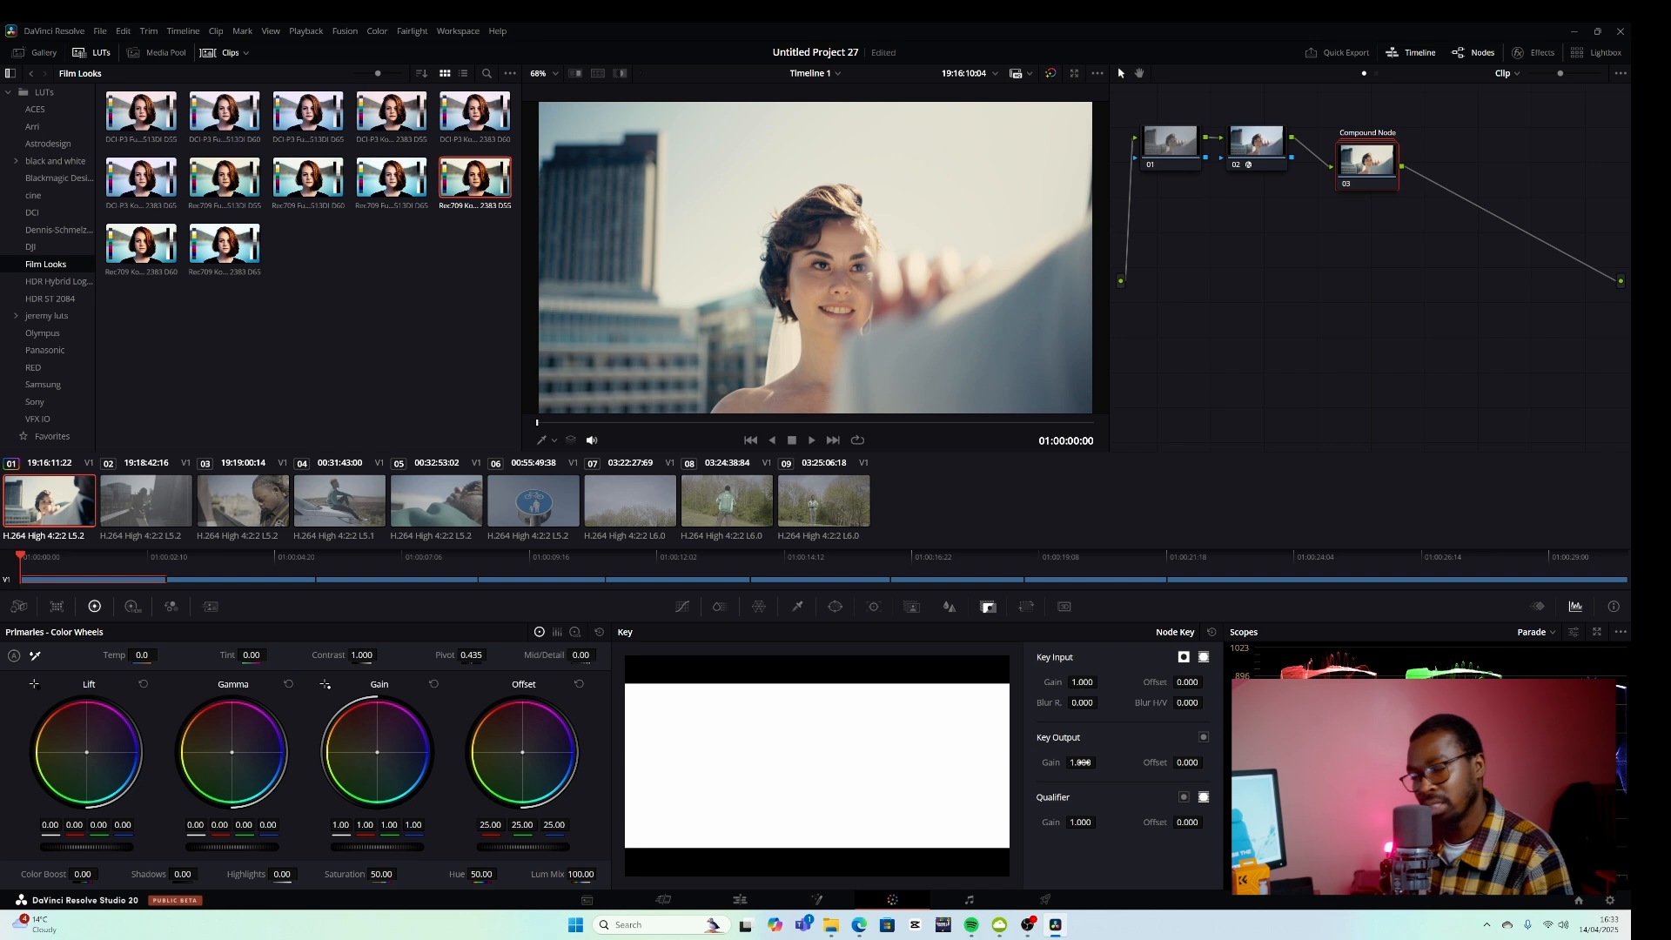
pyautogui.moveTo(1080, 763); pyautogui.dragTo(1121, 764)
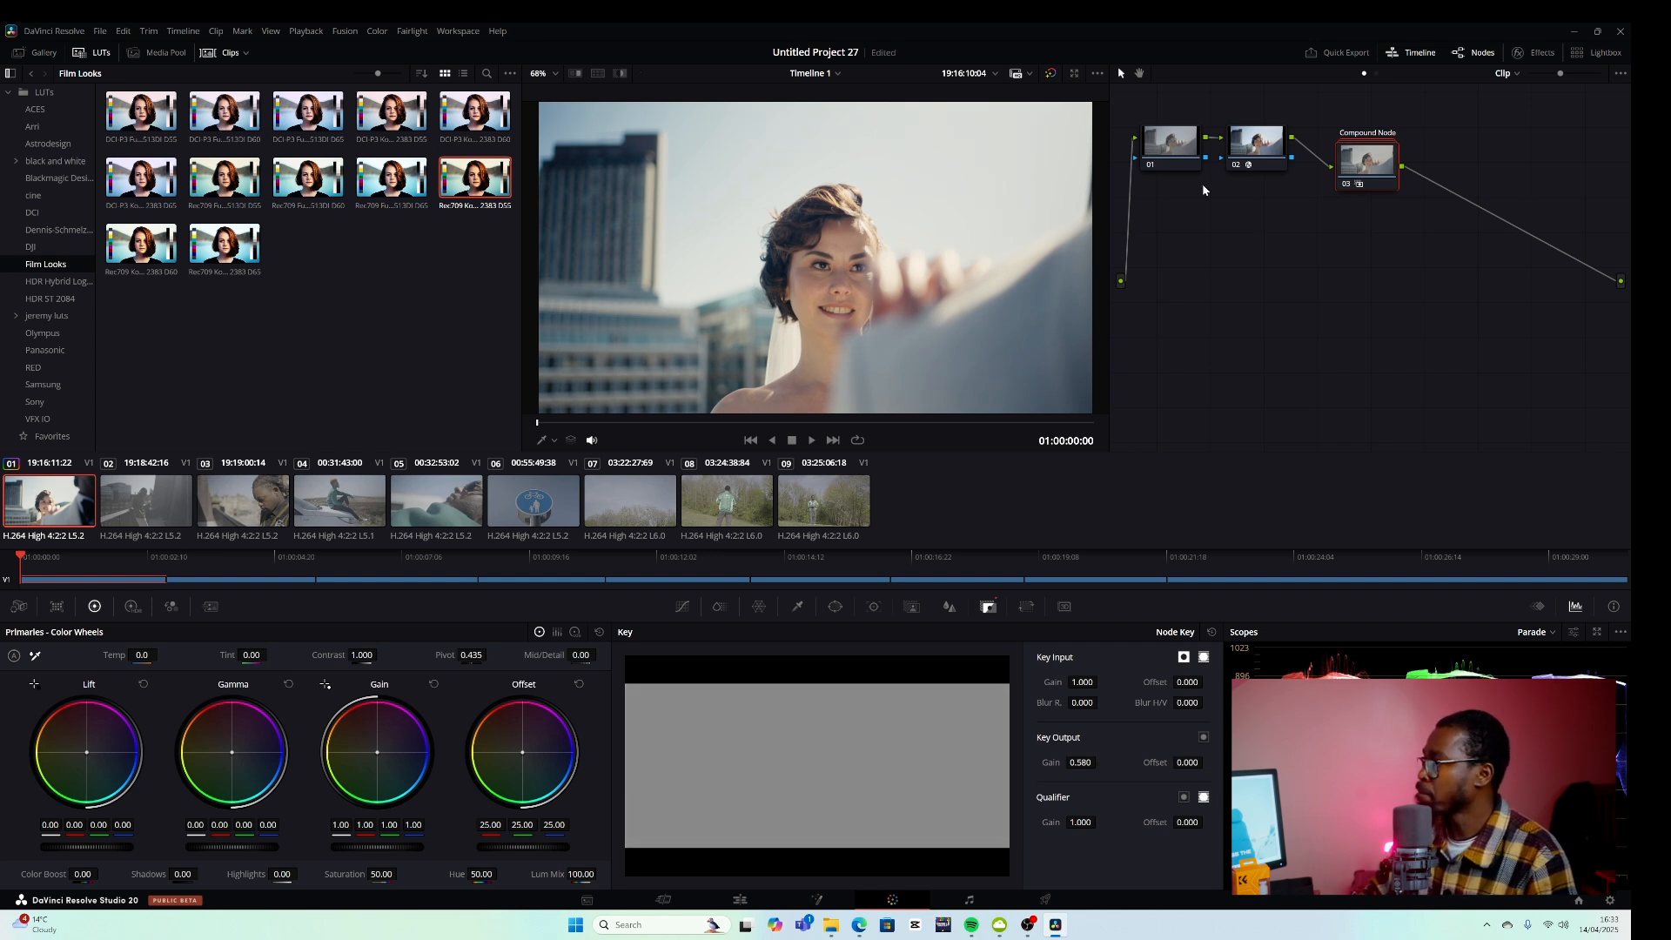
# Step: Balance the exposure on node 01 with lift -0.05, gamma 0.04 and gain 0.87, and check the grade further into the clip
pyautogui.click(1171, 146)
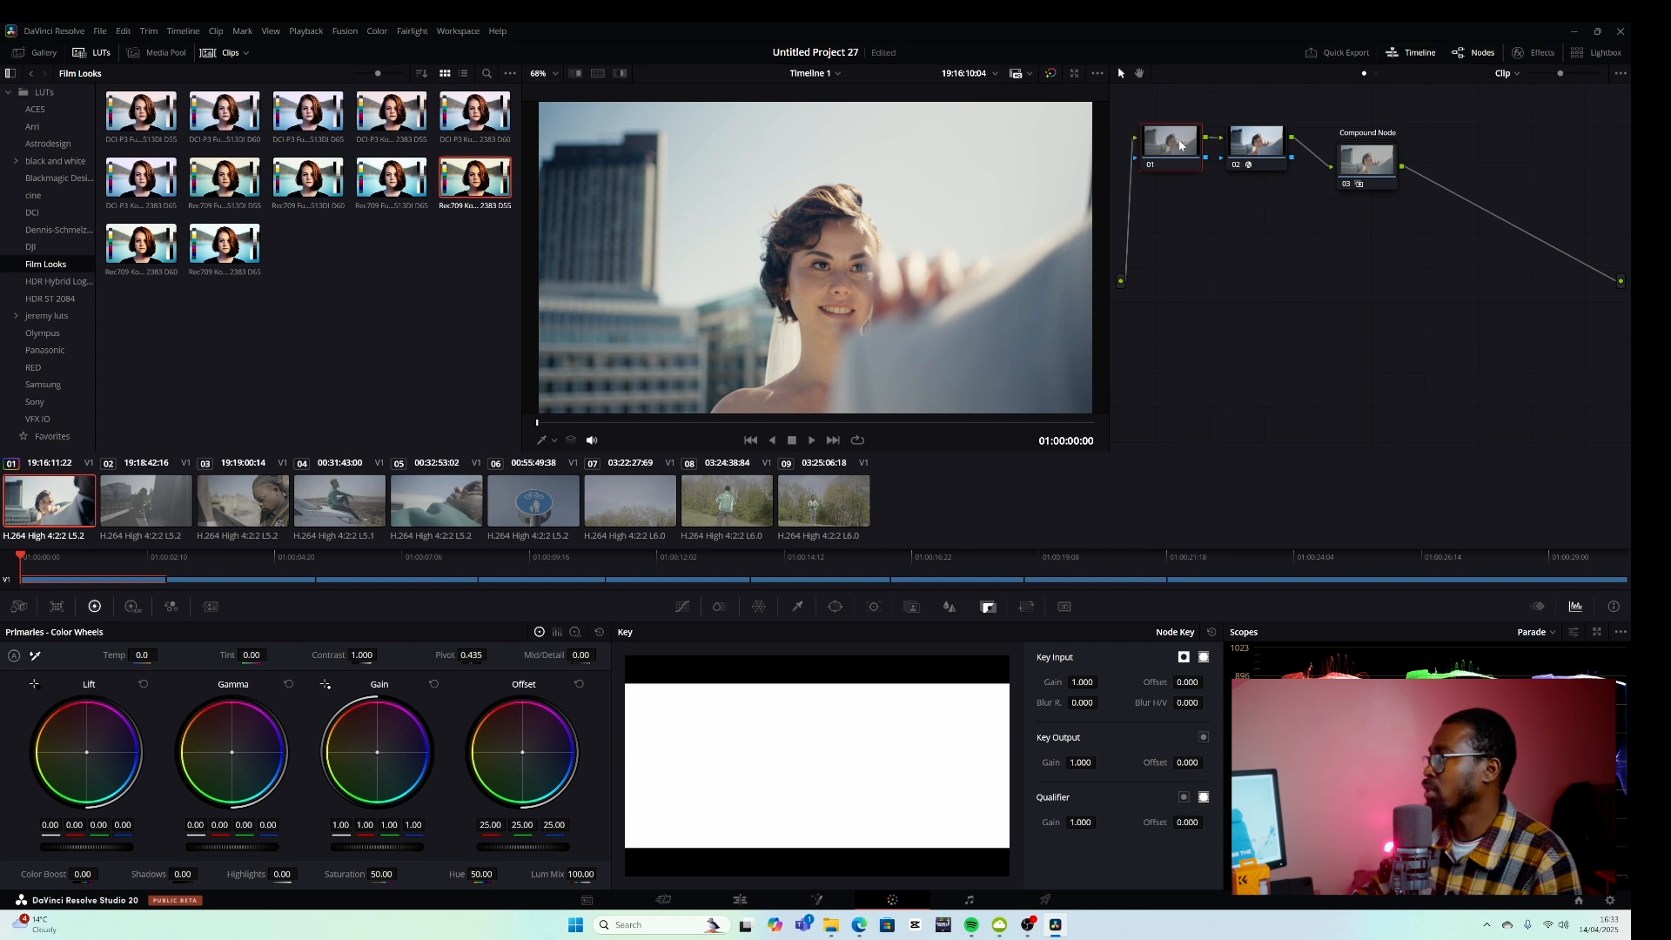
pyautogui.moveTo(1179, 146); pyautogui.dragTo(1169, 192)
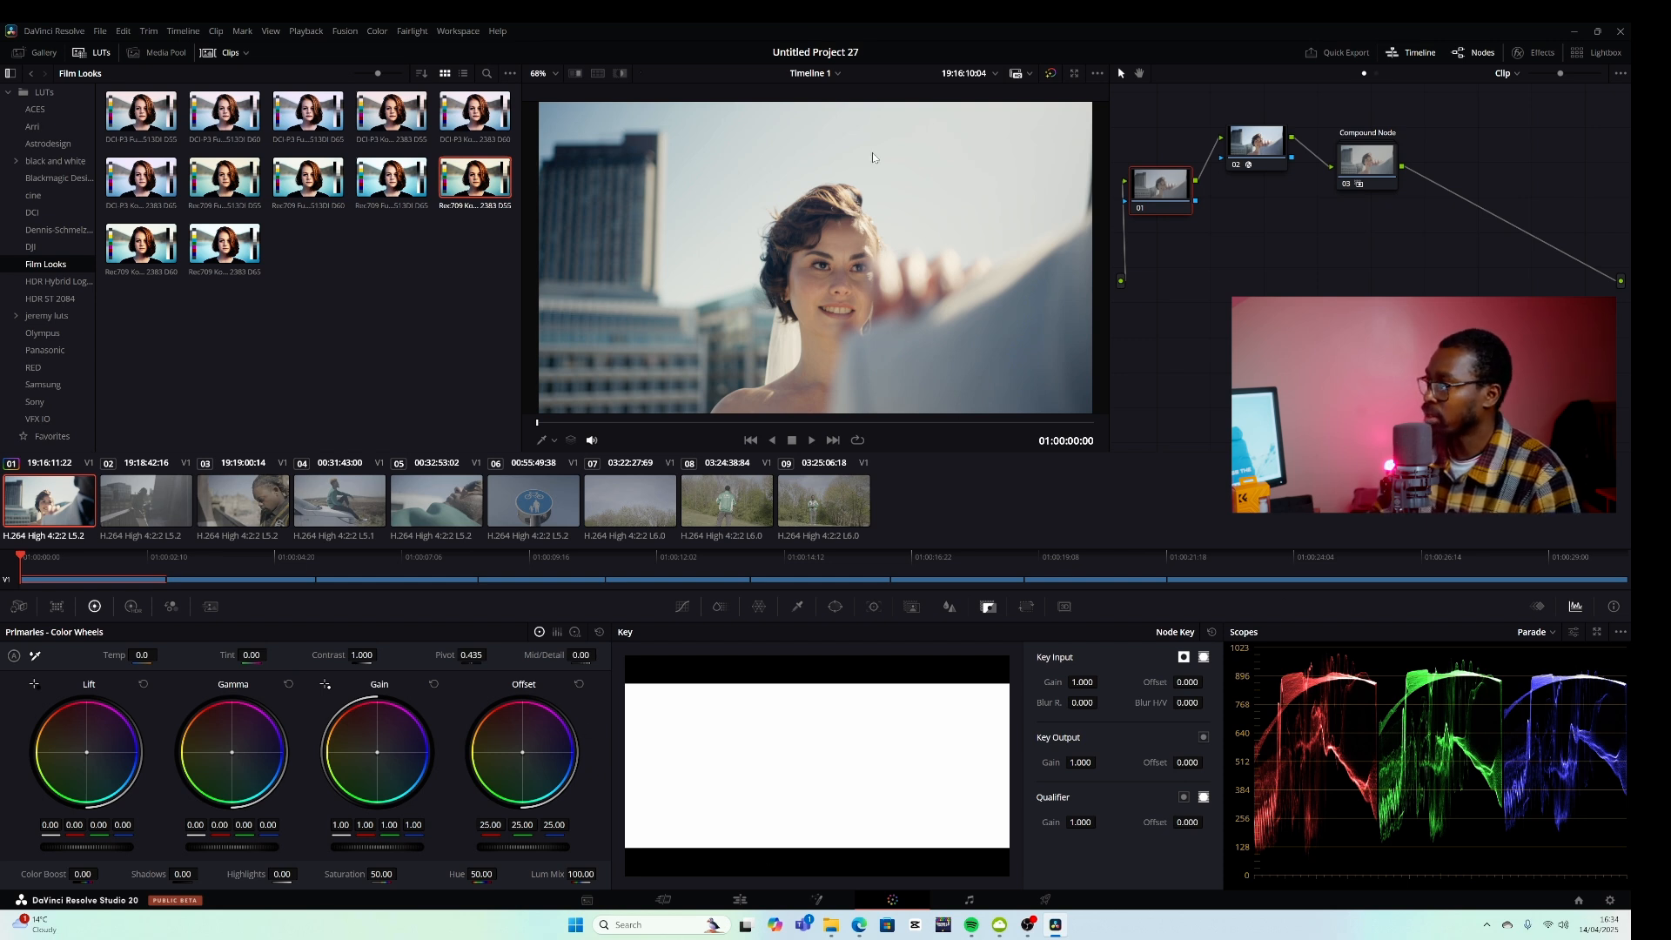
pyautogui.moveTo(97, 850); pyautogui.dragTo(78, 850)
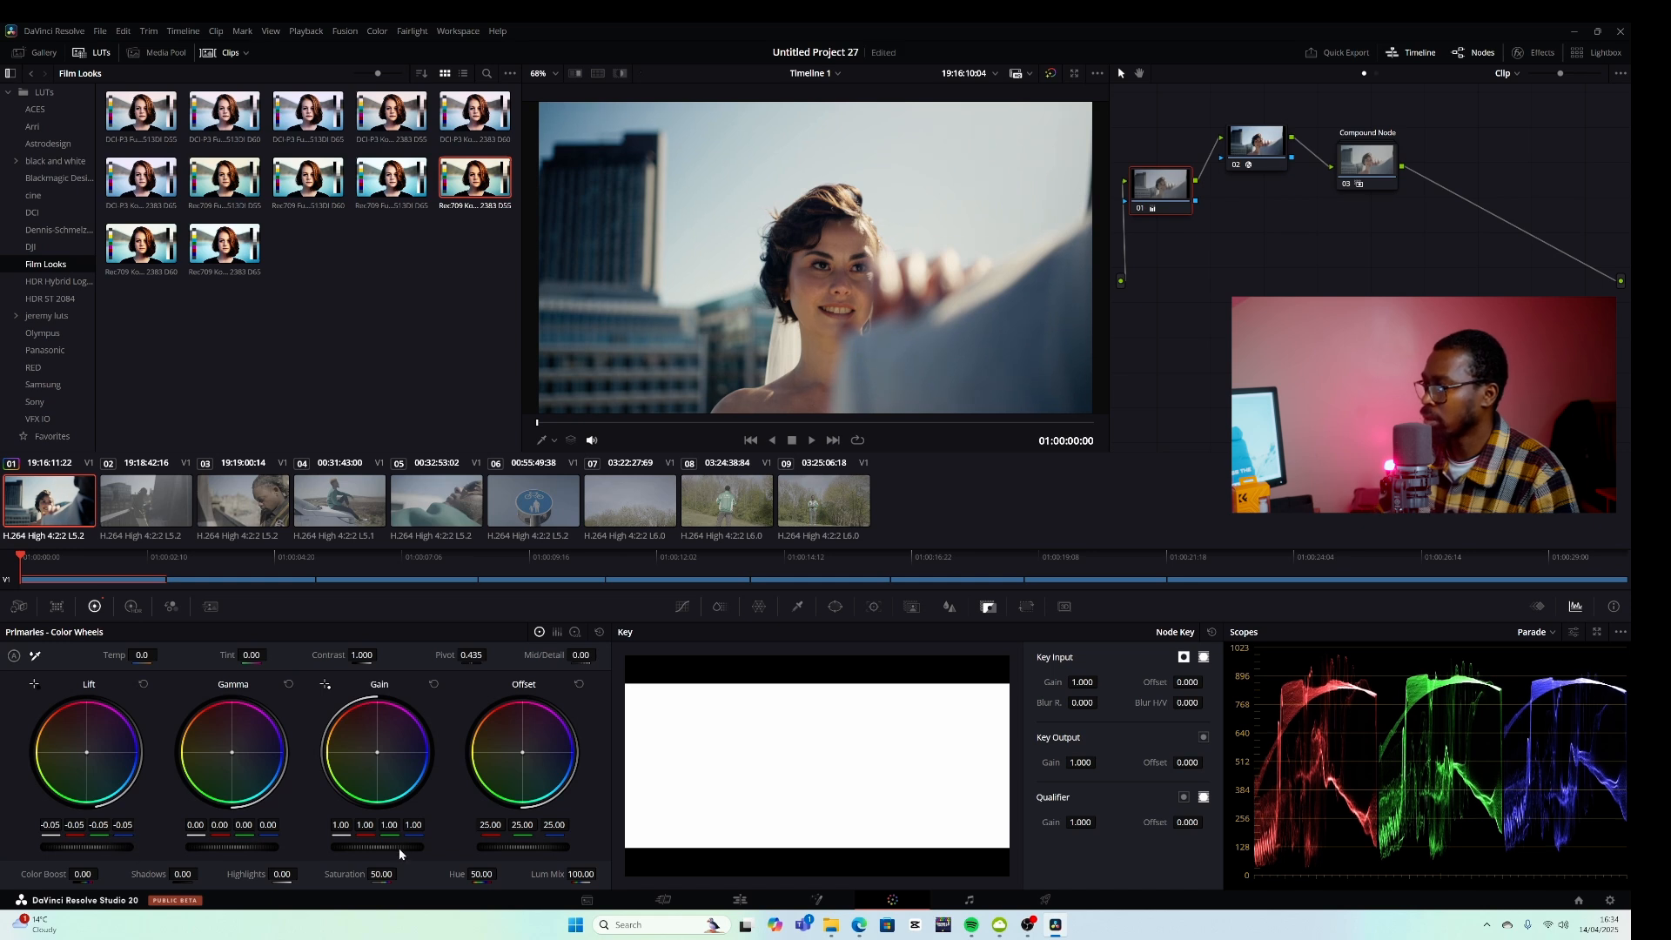
pyautogui.moveTo(377, 846); pyautogui.dragTo(361, 846)
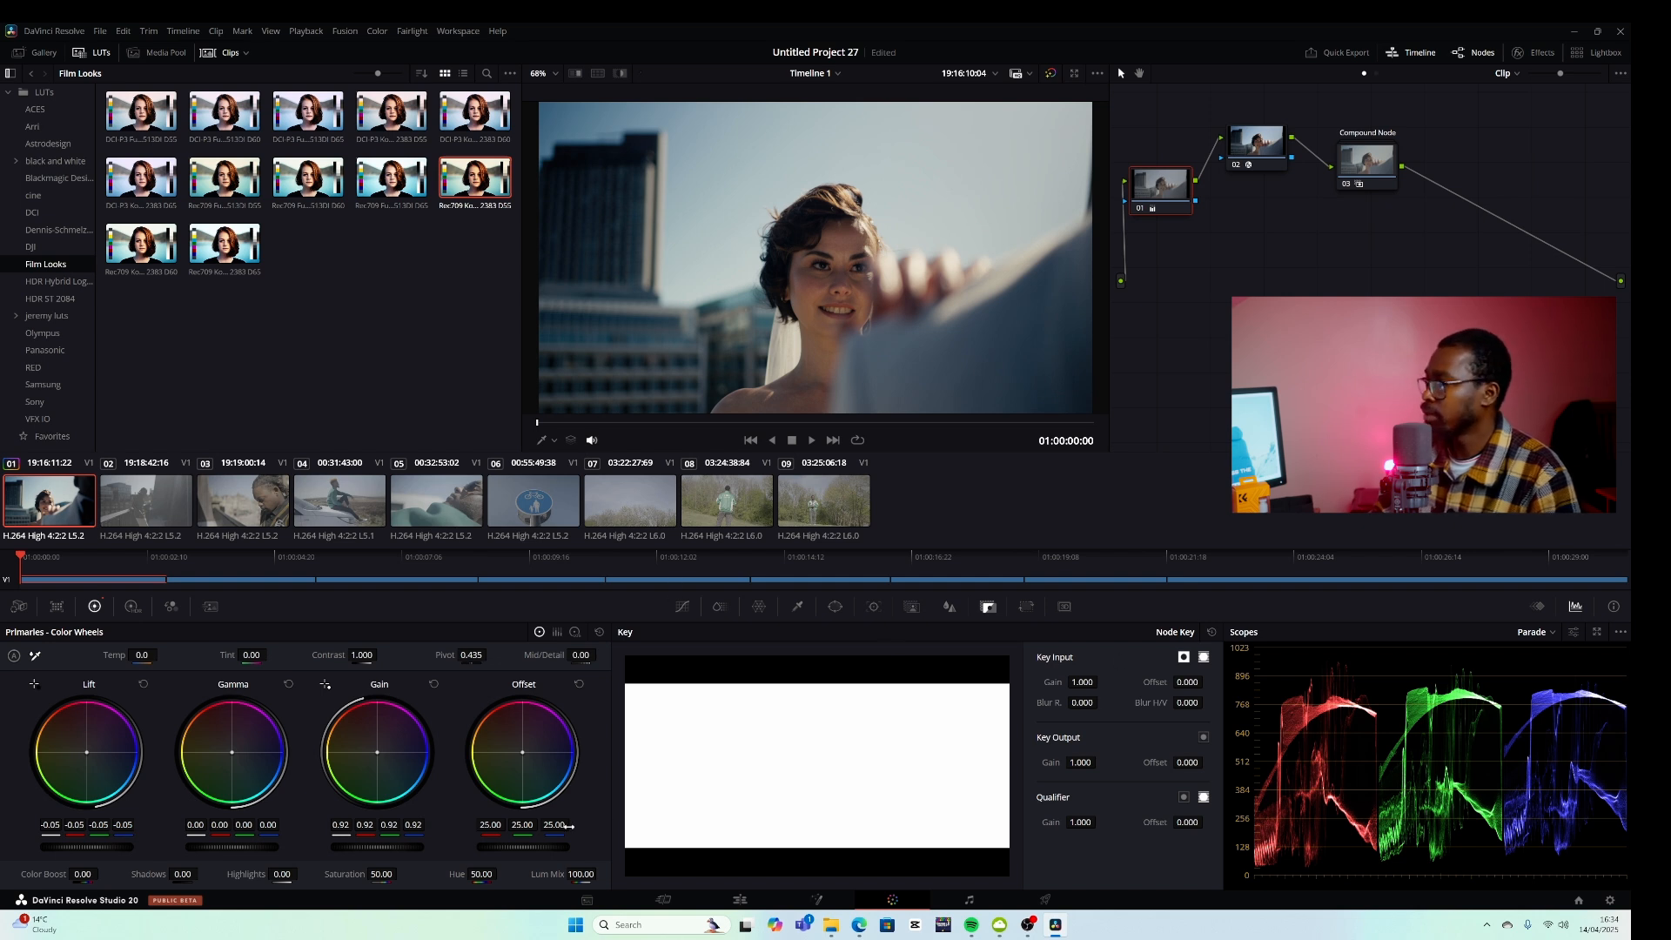
pyautogui.moveTo(361, 846); pyautogui.dragTo(358, 846)
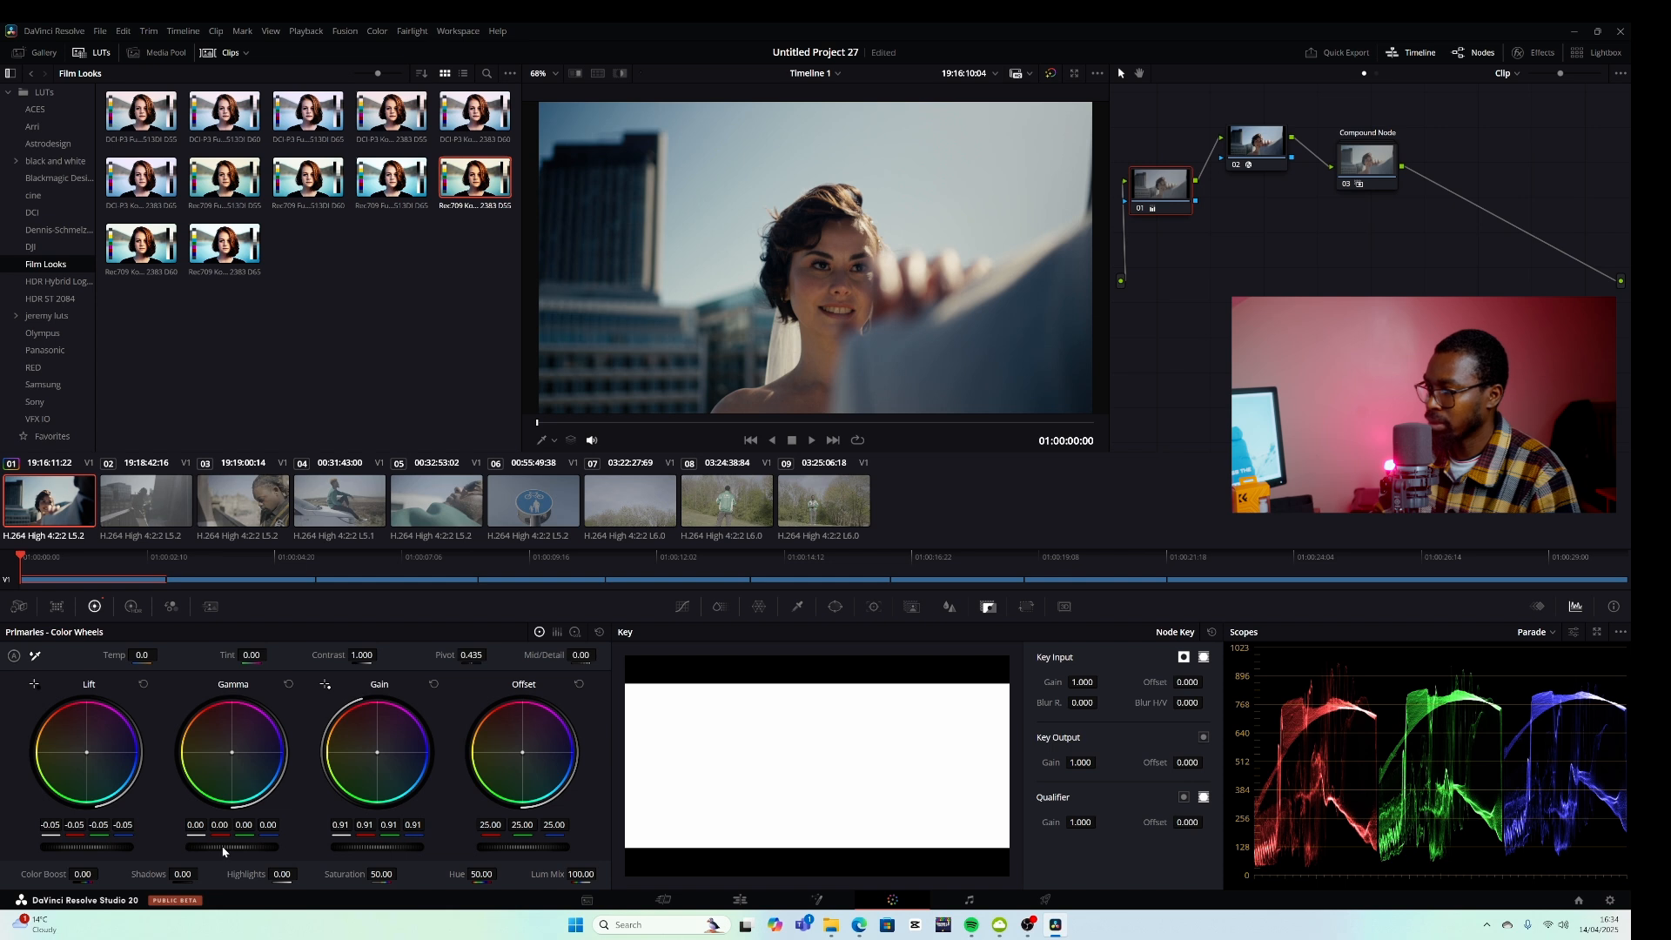
pyautogui.moveTo(231, 846); pyautogui.dragTo(236, 846)
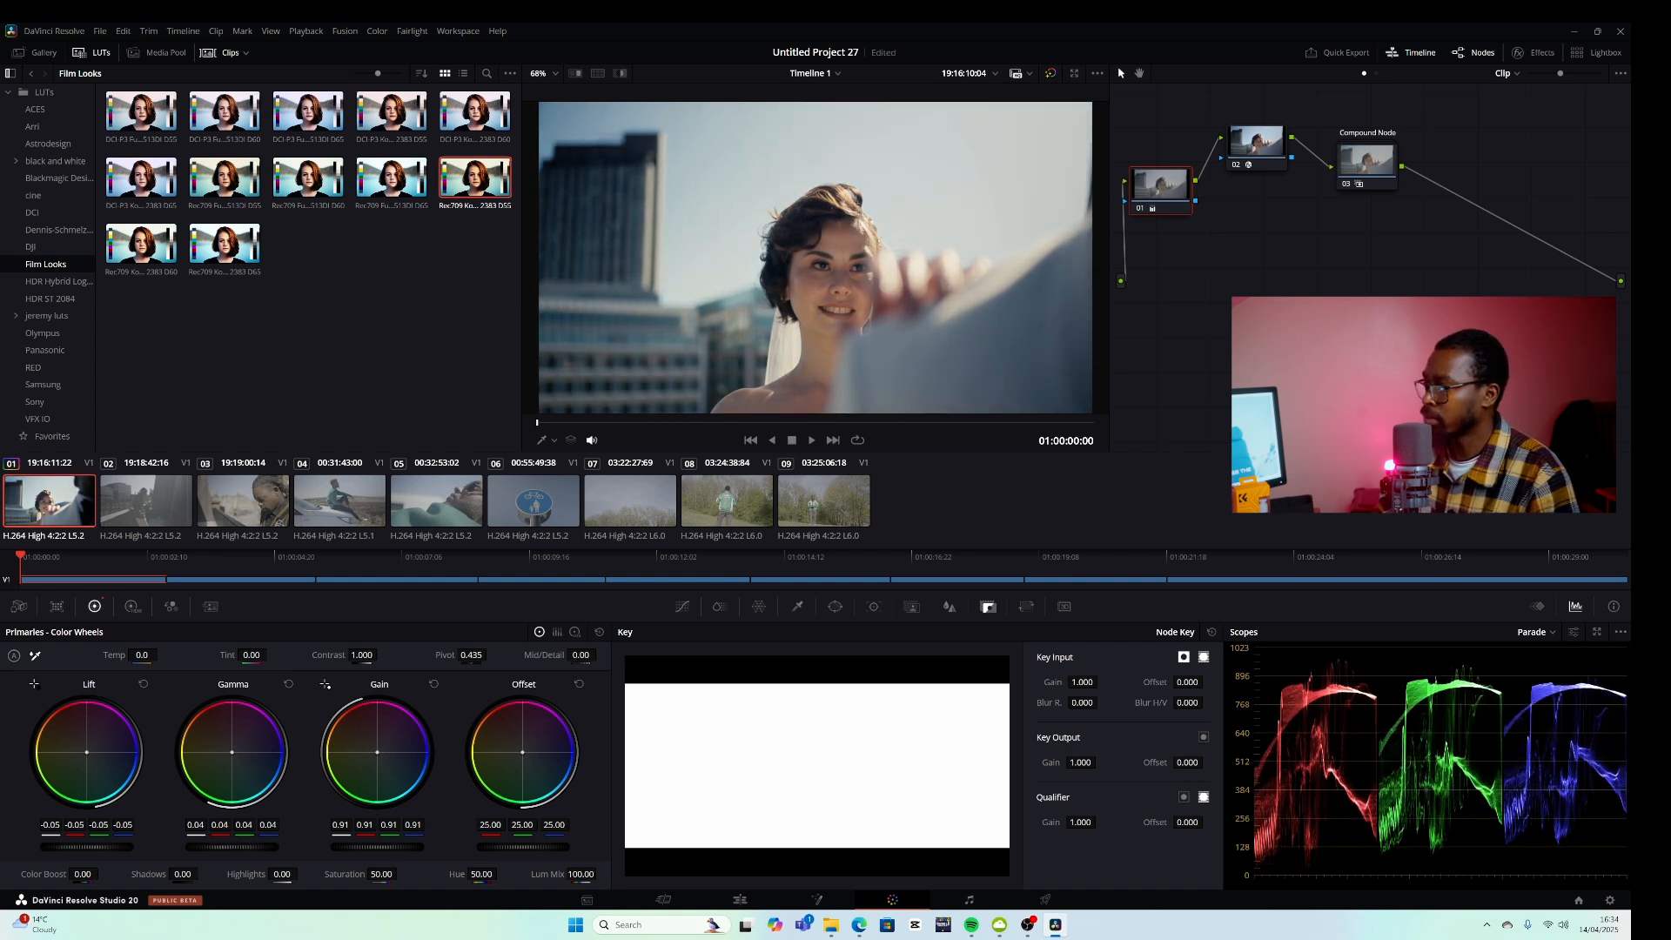
pyautogui.moveTo(377, 846); pyautogui.dragTo(371, 846)
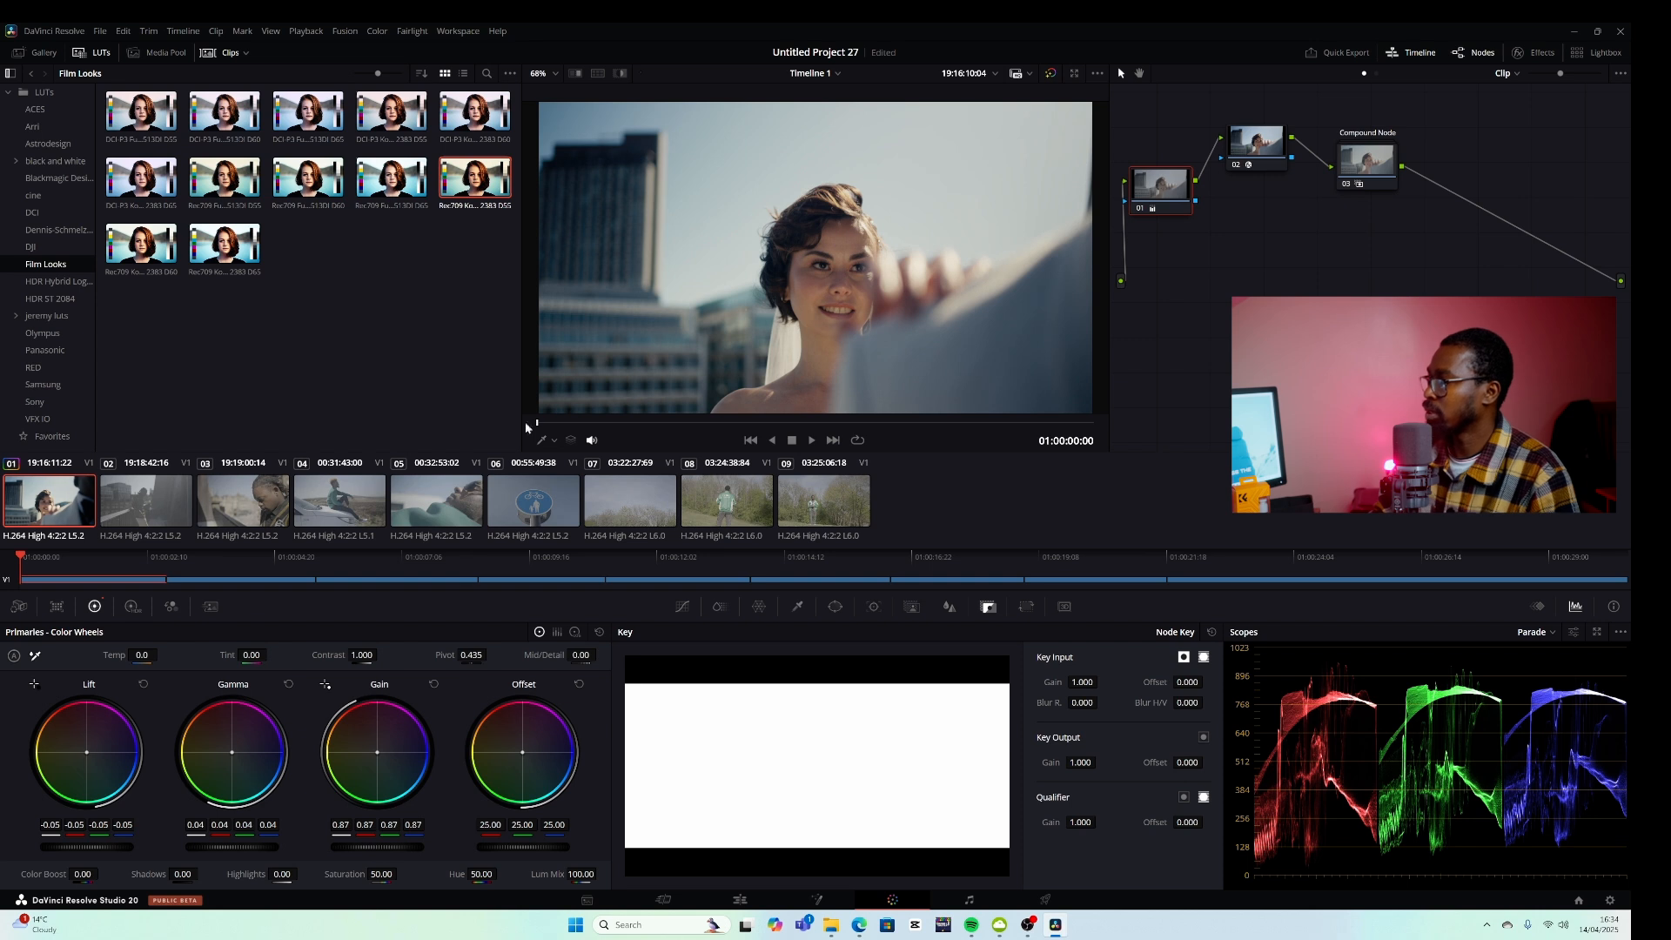
pyautogui.moveTo(538, 426); pyautogui.dragTo(623, 426)
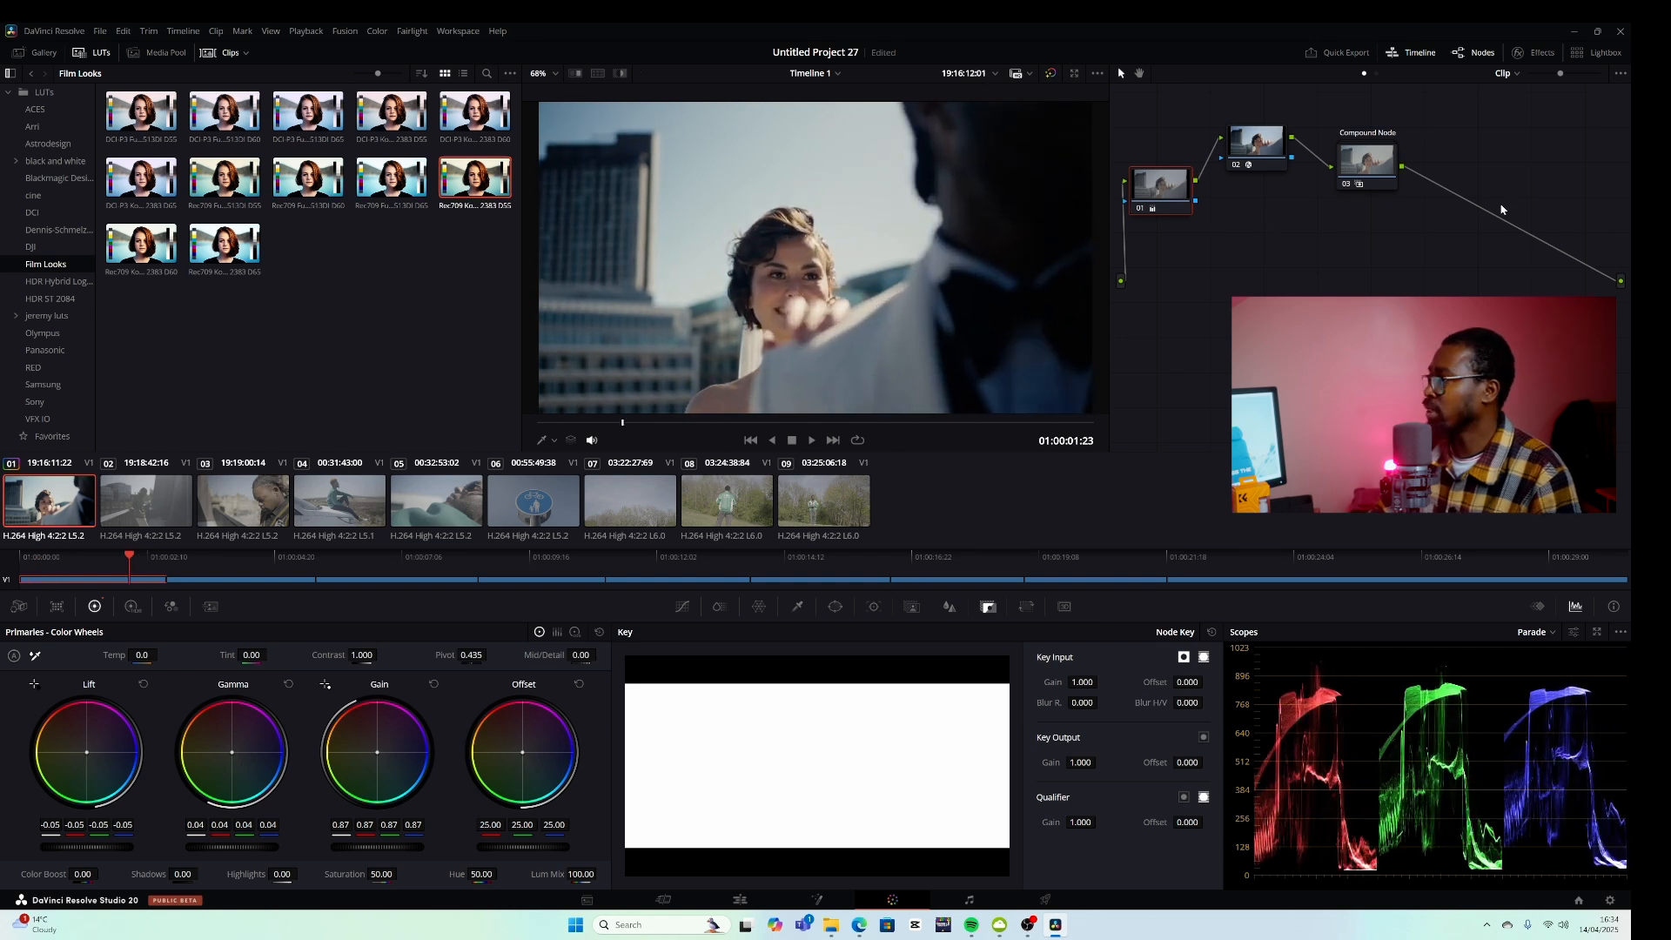
# Step: Place the compound node below nodes 01 and 02, add a serial node after it and apply the Film Grain effect to that node
pyautogui.moveTo(1389, 155); pyautogui.dragTo(1270, 223)
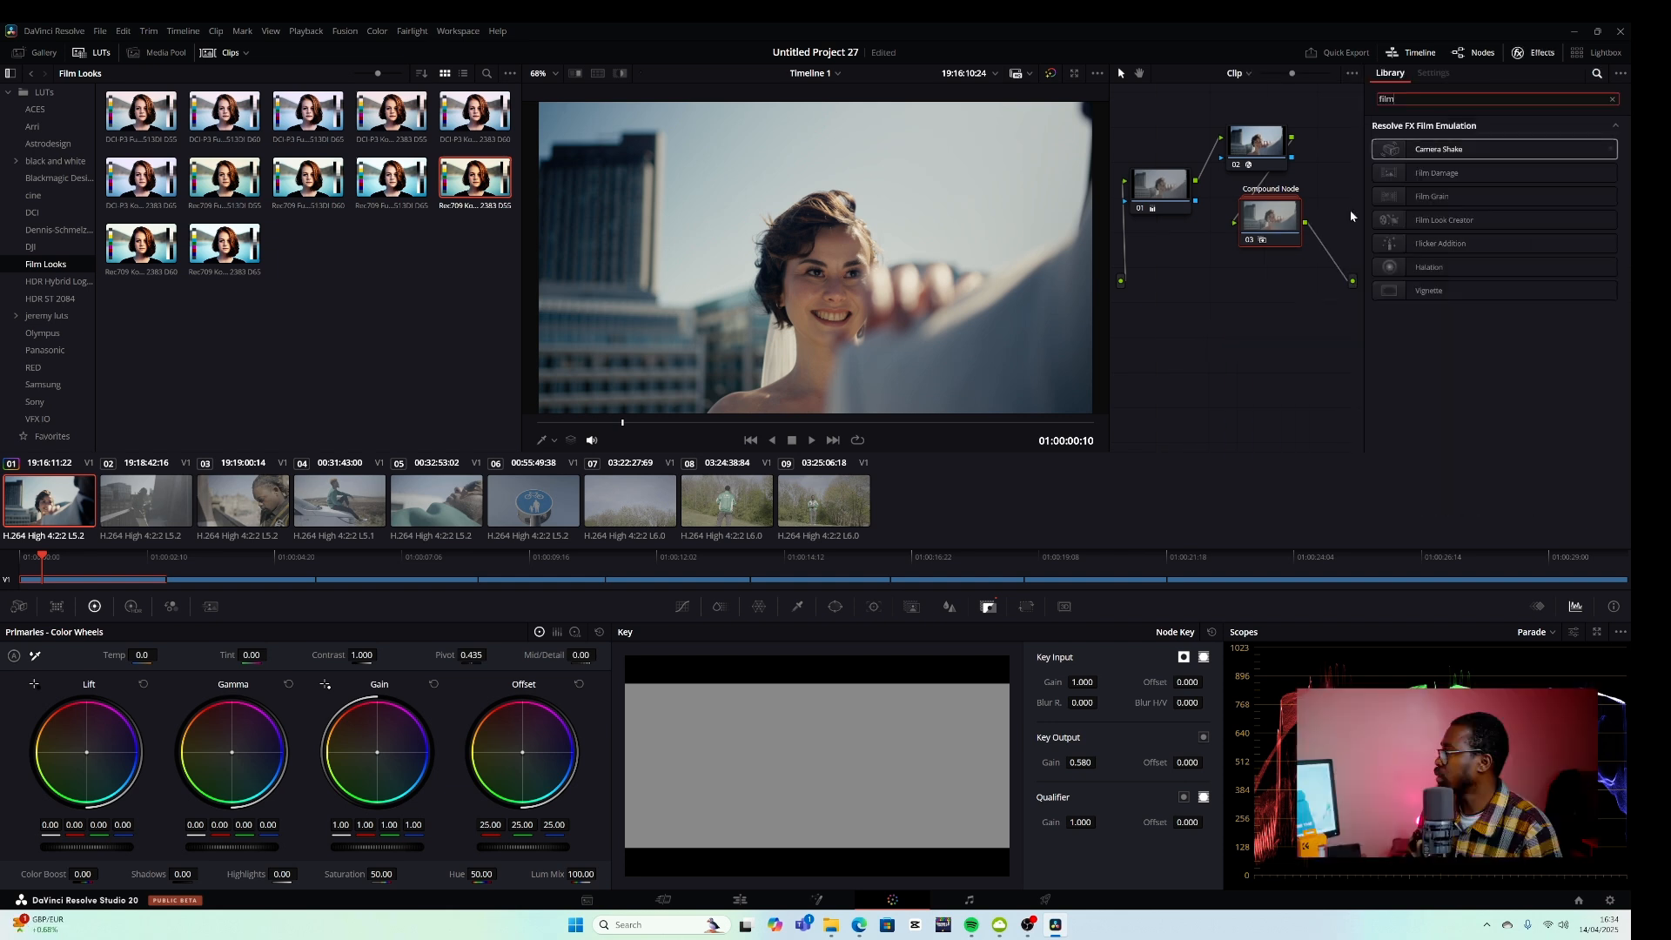
pyautogui.click(1245, 373)
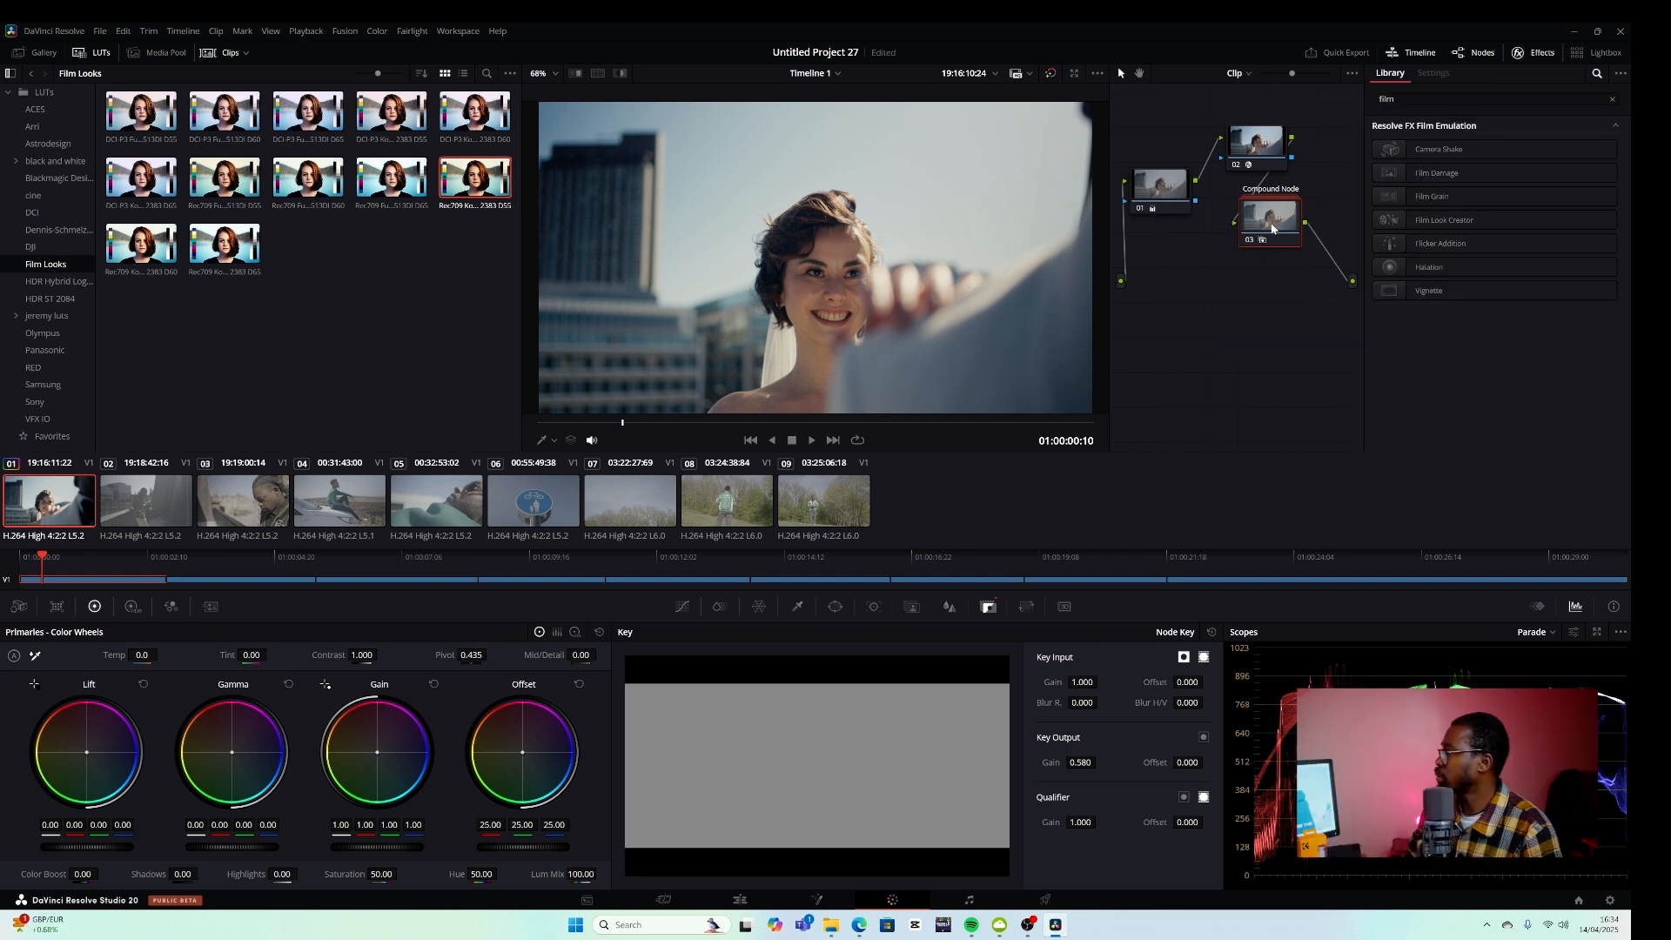
pyautogui.moveTo(1271, 225); pyautogui.dragTo(1193, 276)
pyautogui.hotkey('alt', 's')
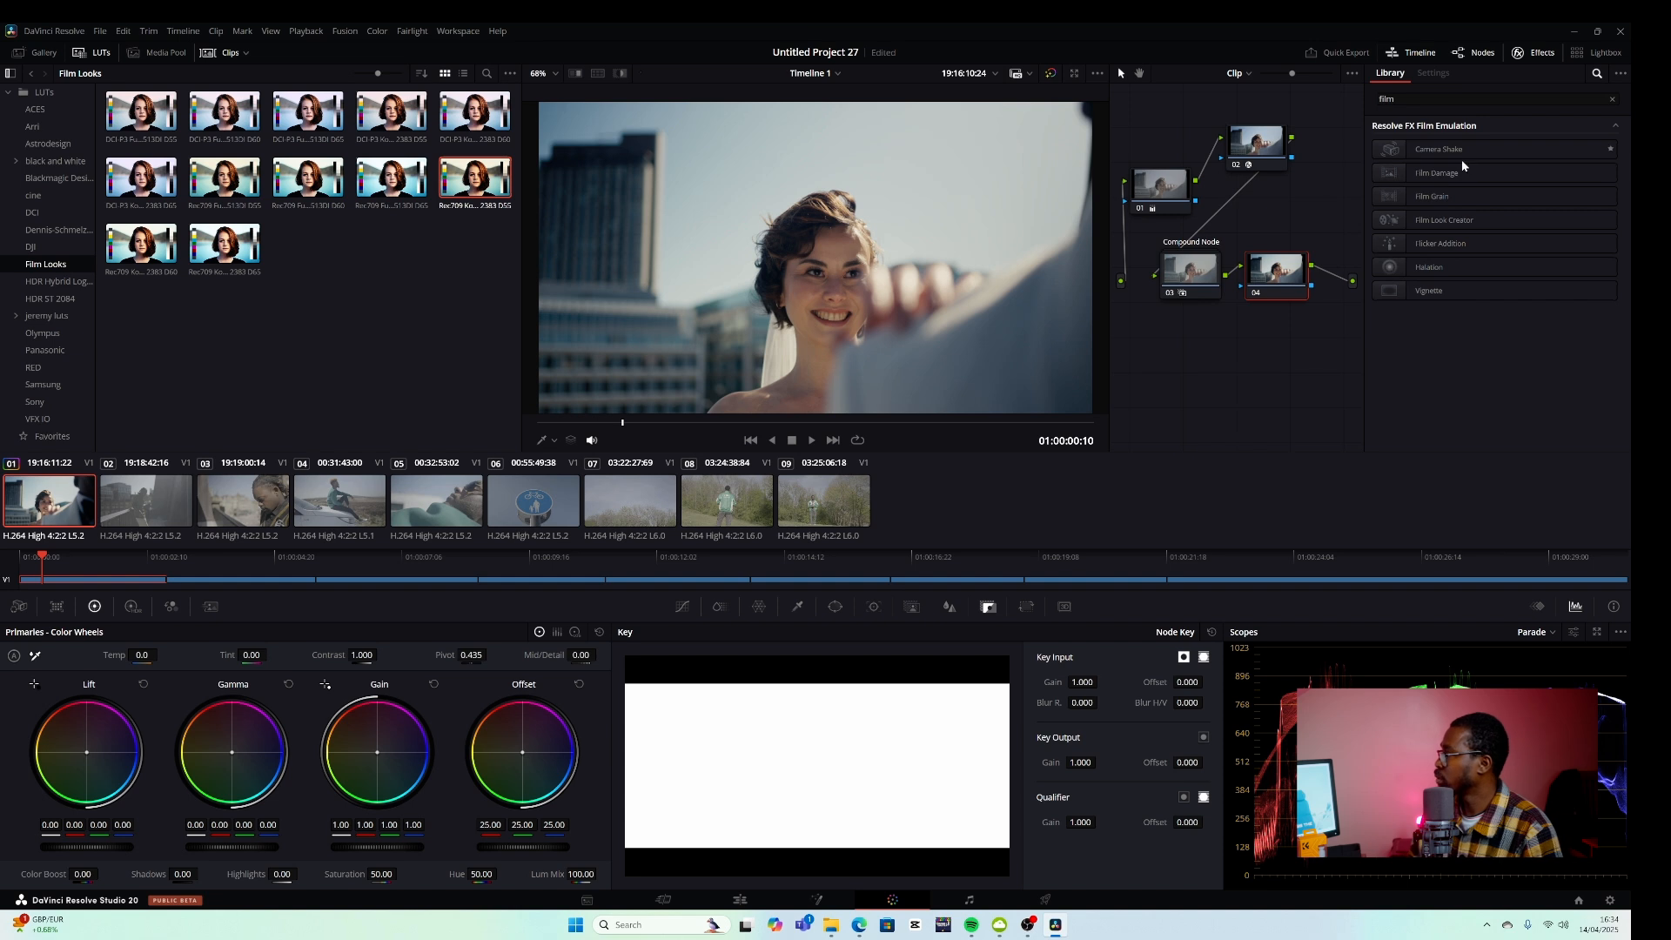
pyautogui.moveTo(1432, 196); pyautogui.dragTo(1281, 279)
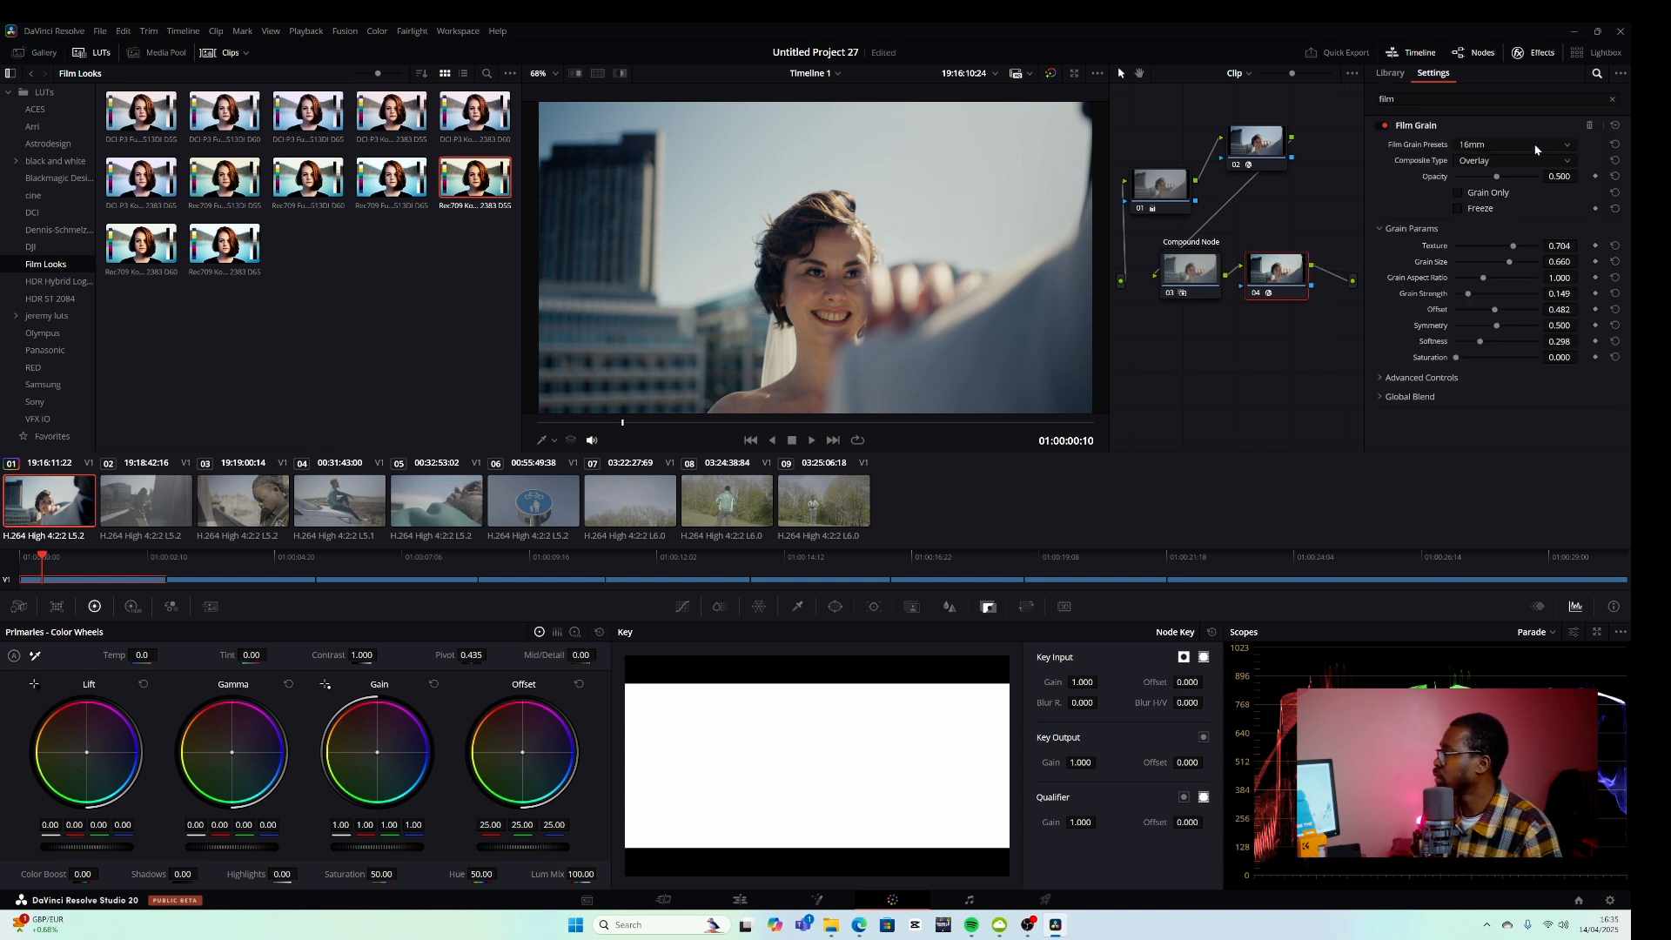
# Step: Choose the 35mm film grain preset and adjust grain size to about 0.395, aspect ratio 0.953 and grain strength 0.310
pyautogui.click(1556, 143)
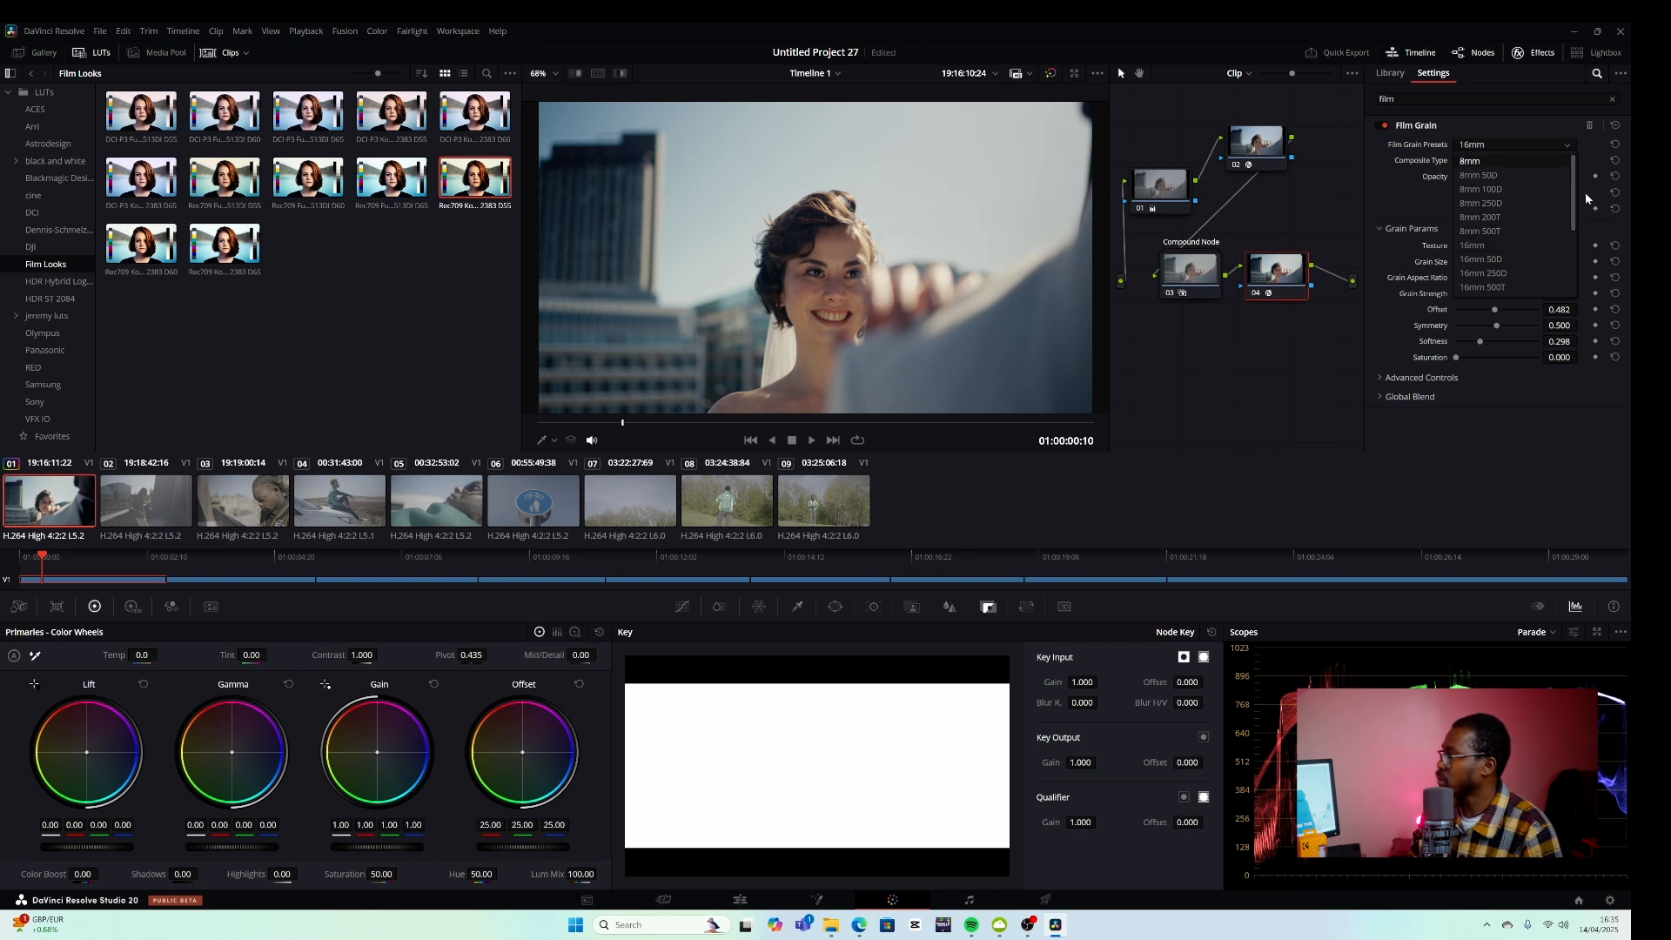
pyautogui.moveTo(1571, 203); pyautogui.dragTo(1574, 234)
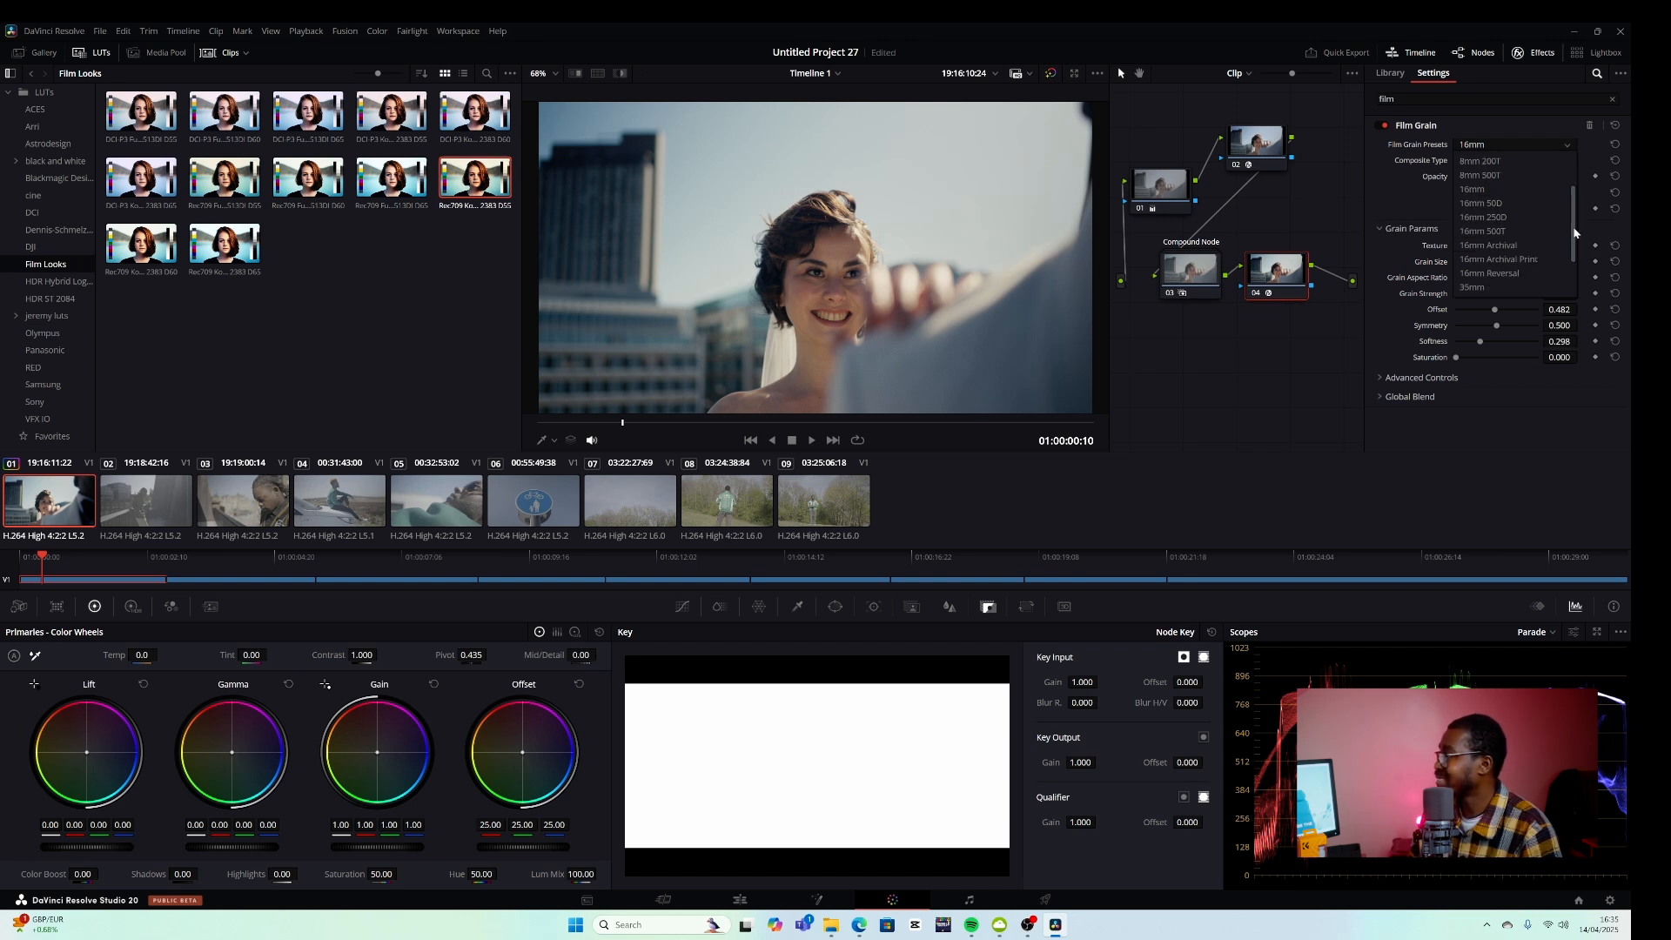
pyautogui.click(1490, 288)
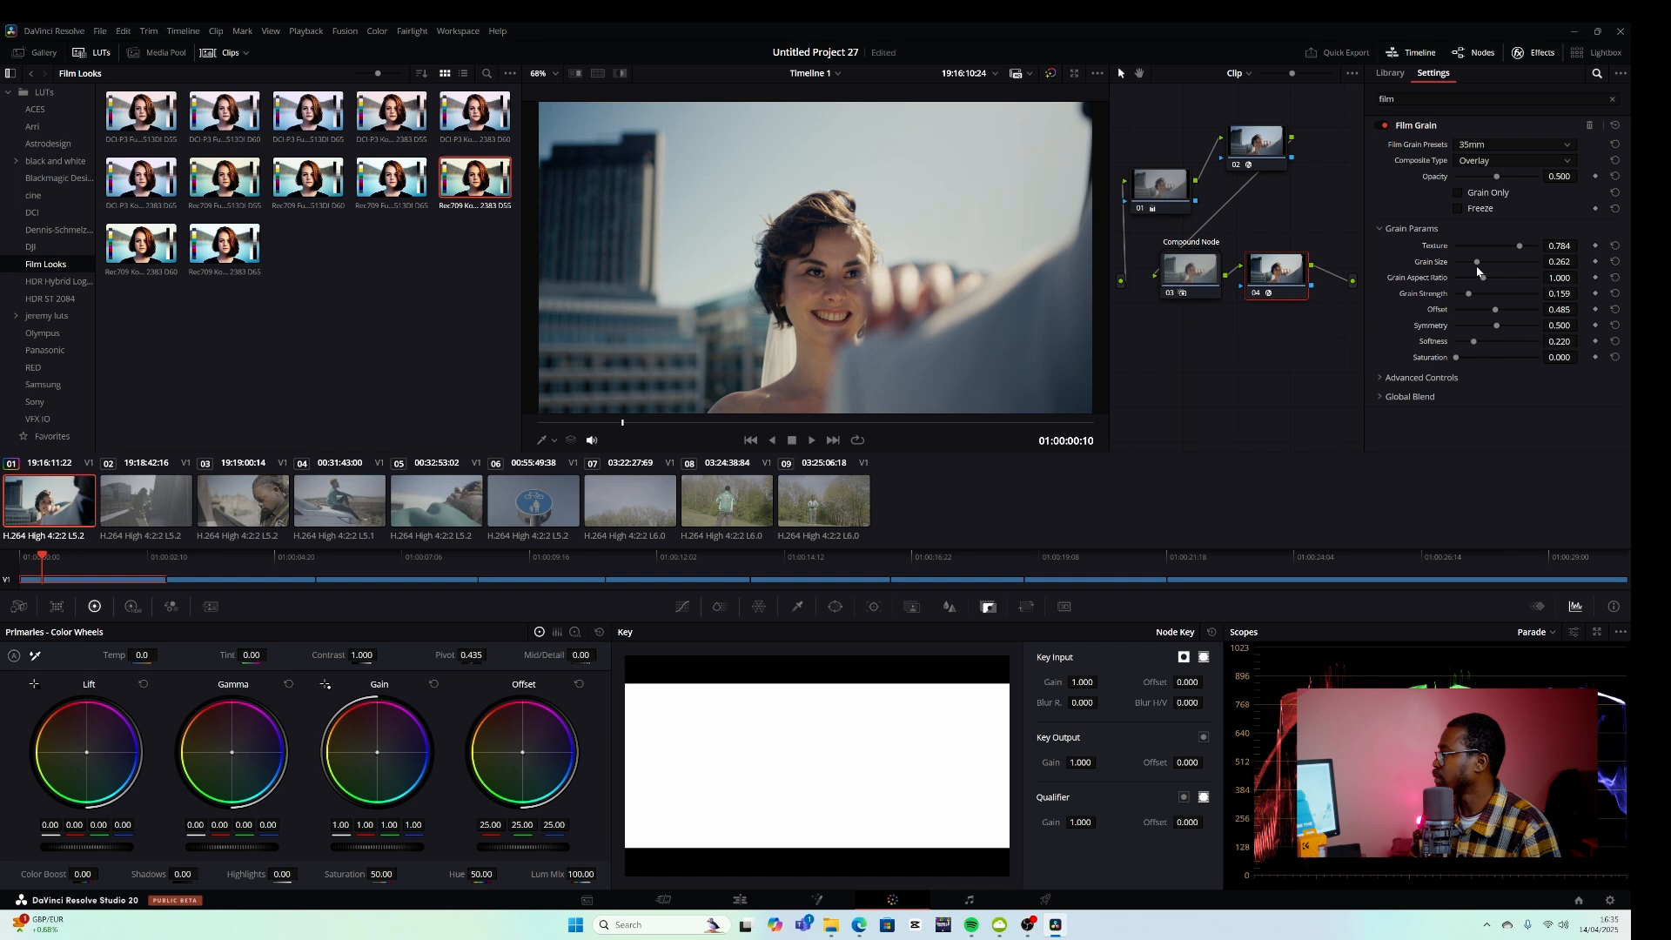
pyautogui.moveTo(1476, 265)
pyautogui.mouseDown()
pyautogui.moveTo(1489, 259)
pyautogui.moveTo(1471, 299)
pyautogui.moveTo(1481, 279)
pyautogui.mouseUp()
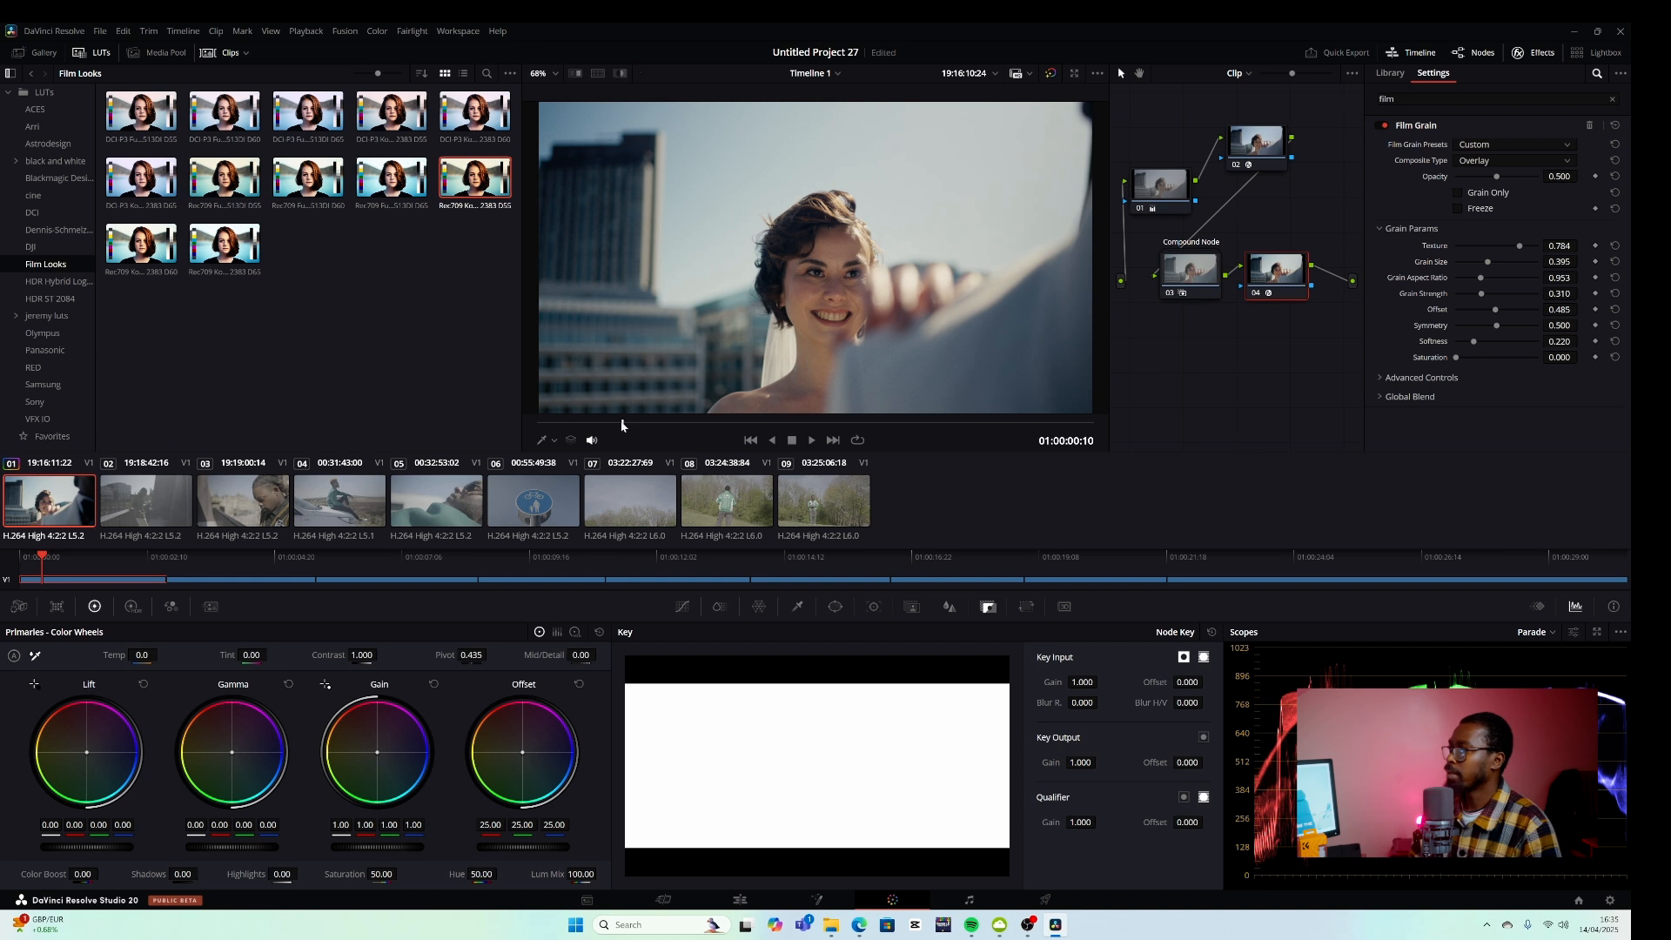
pyautogui.click(1536, 53)
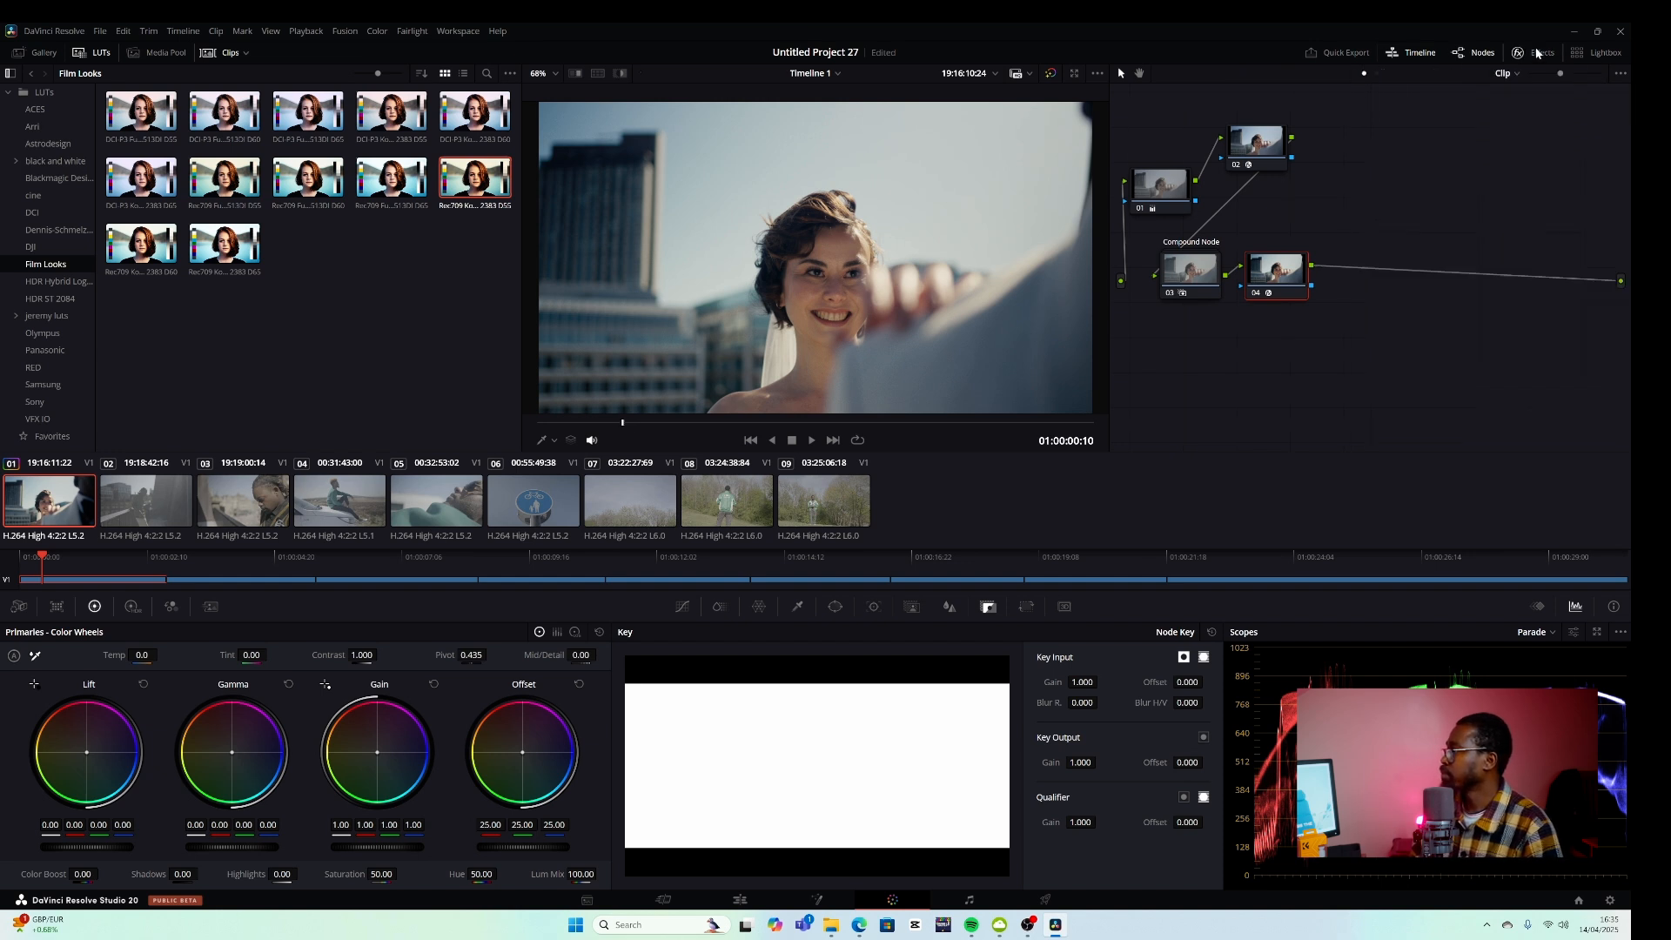
# Step: Place the film grain node below the compound node, add a serial node after it and apply the Halation effect to the new node
pyautogui.moveTo(1296, 259); pyautogui.dragTo(1195, 354)
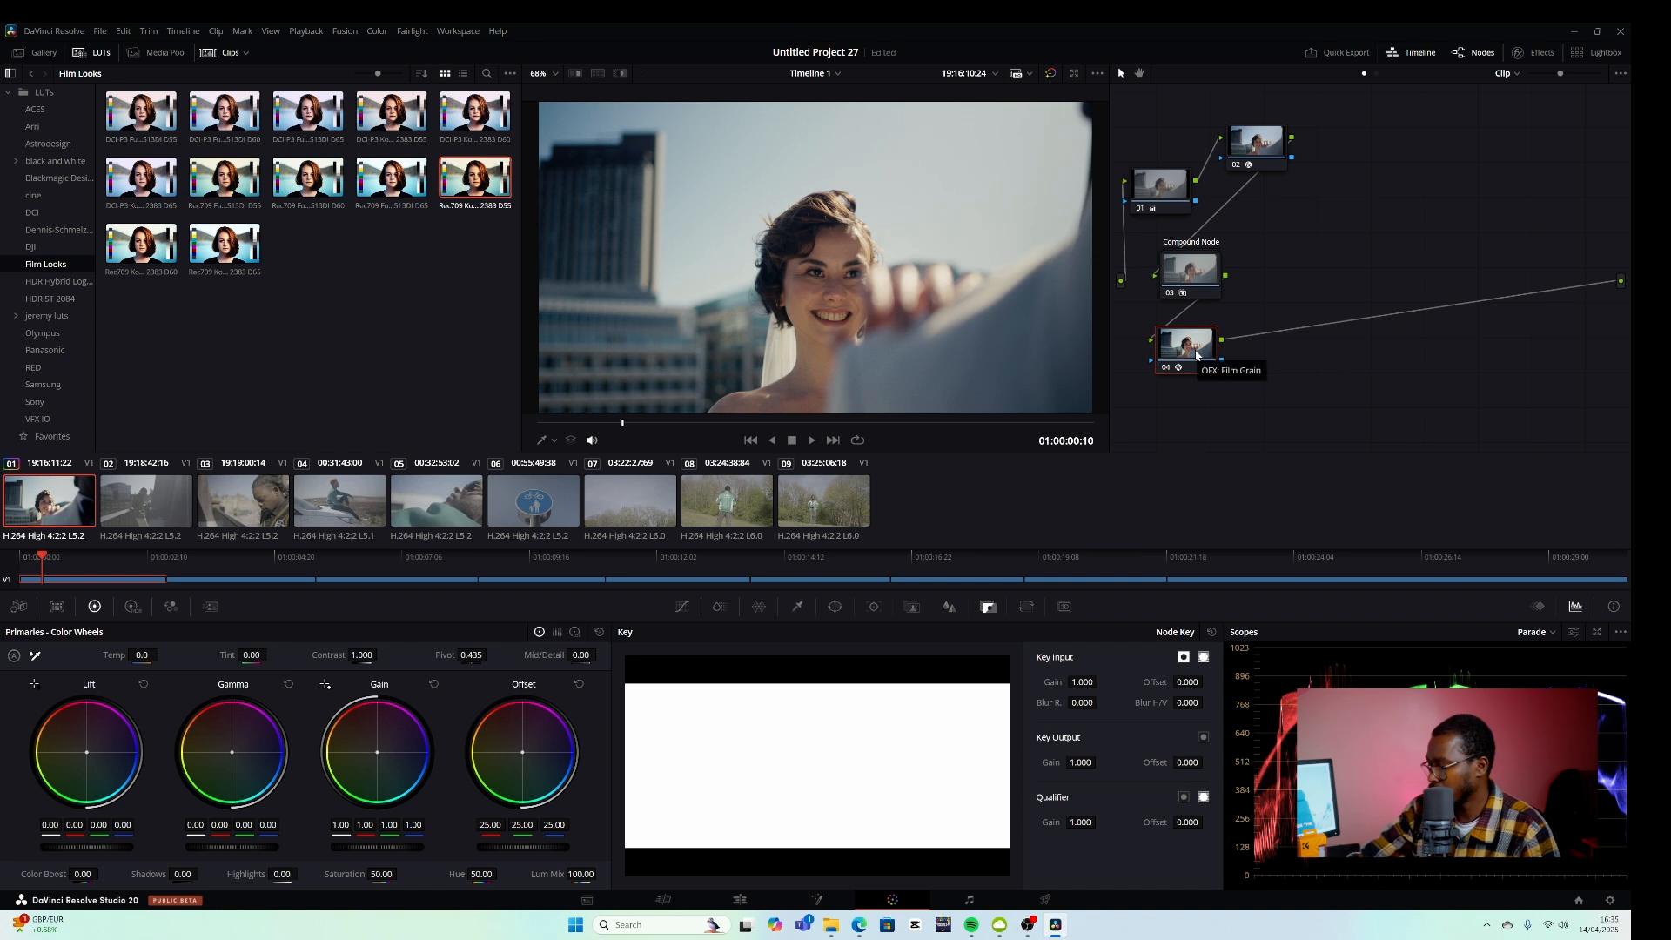
pyautogui.hotkey('alt', 's')
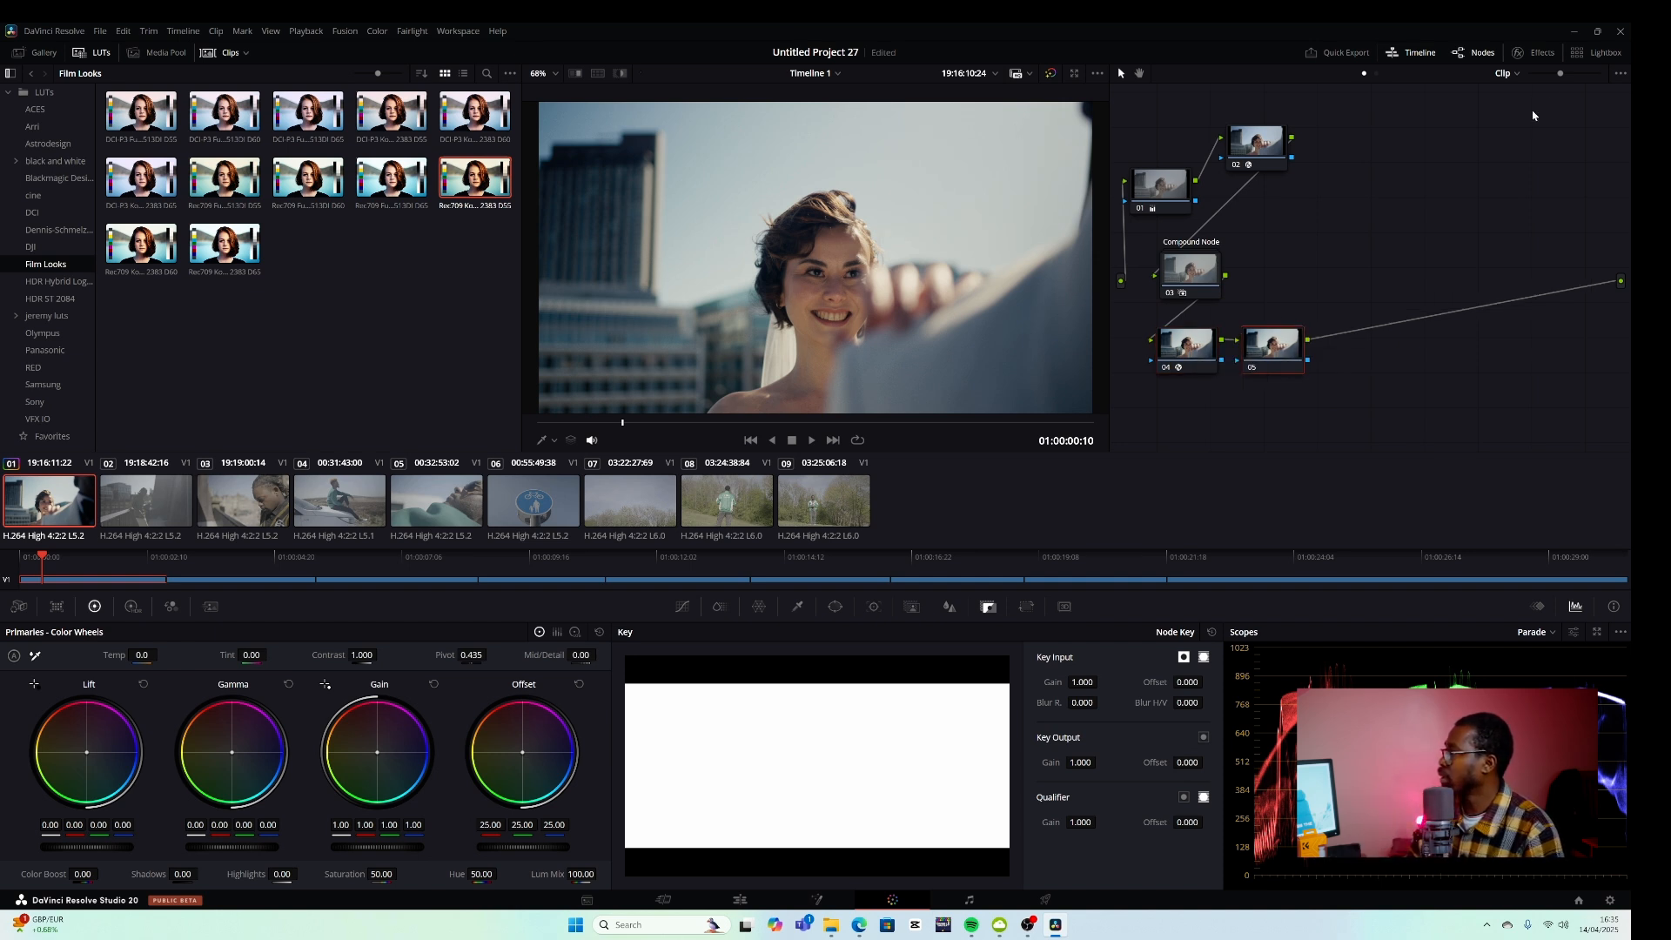
pyautogui.click(1538, 55)
pyautogui.doubleClick(1386, 98)
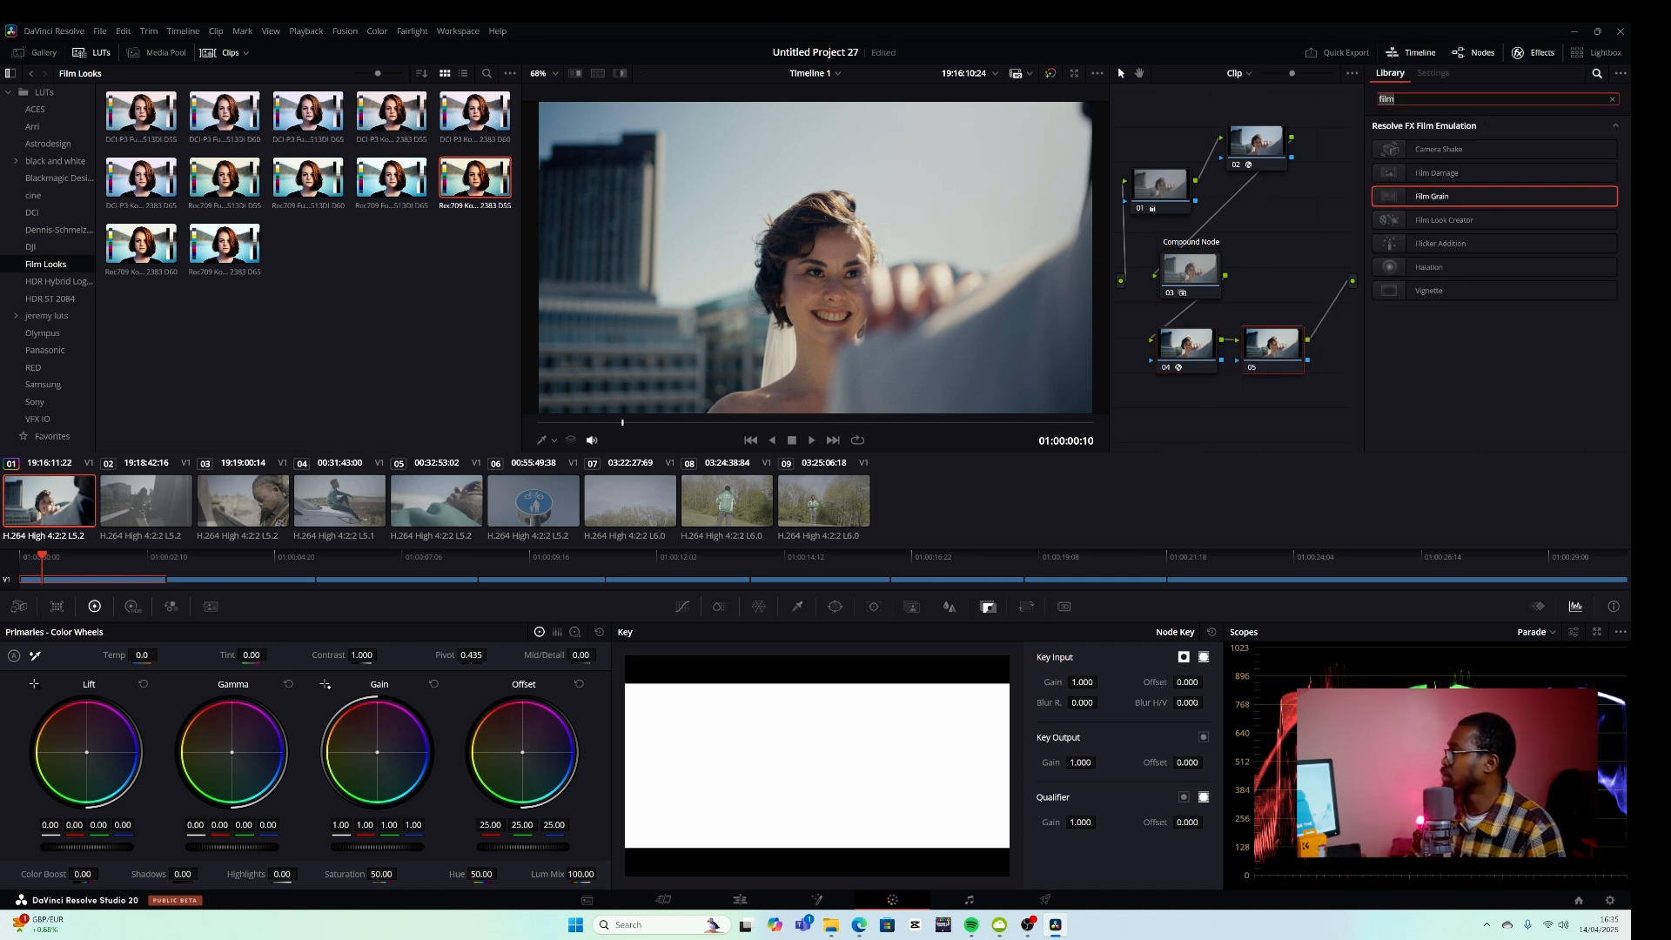
pyautogui.write('hala')
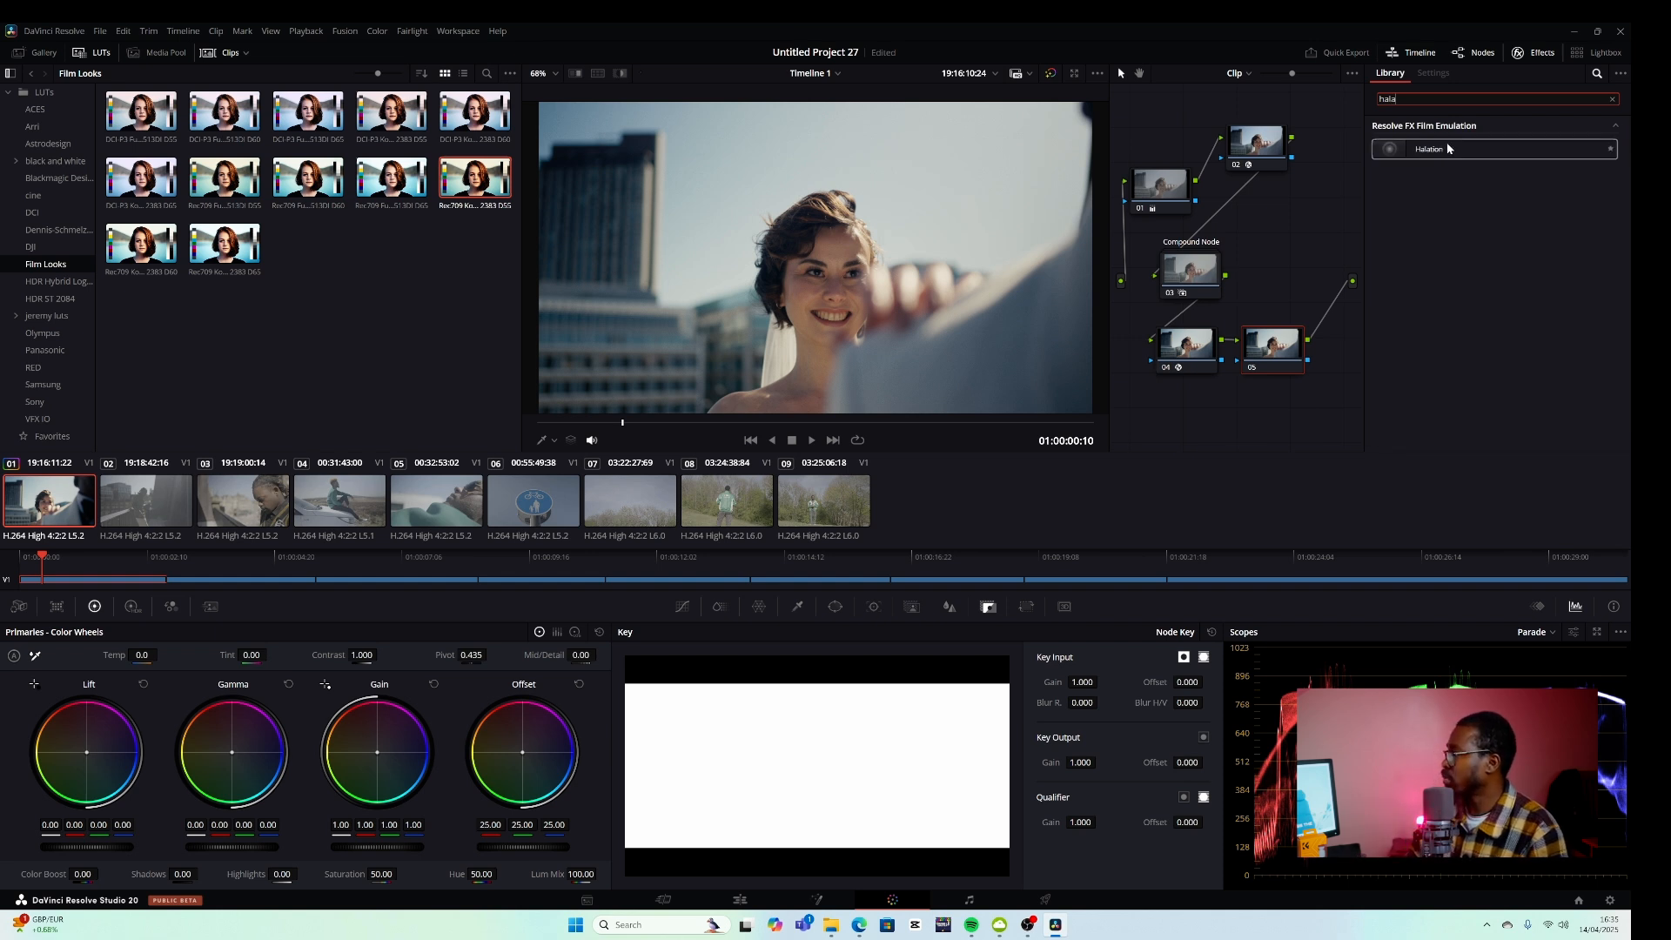
pyautogui.moveTo(1447, 150); pyautogui.dragTo(1285, 356)
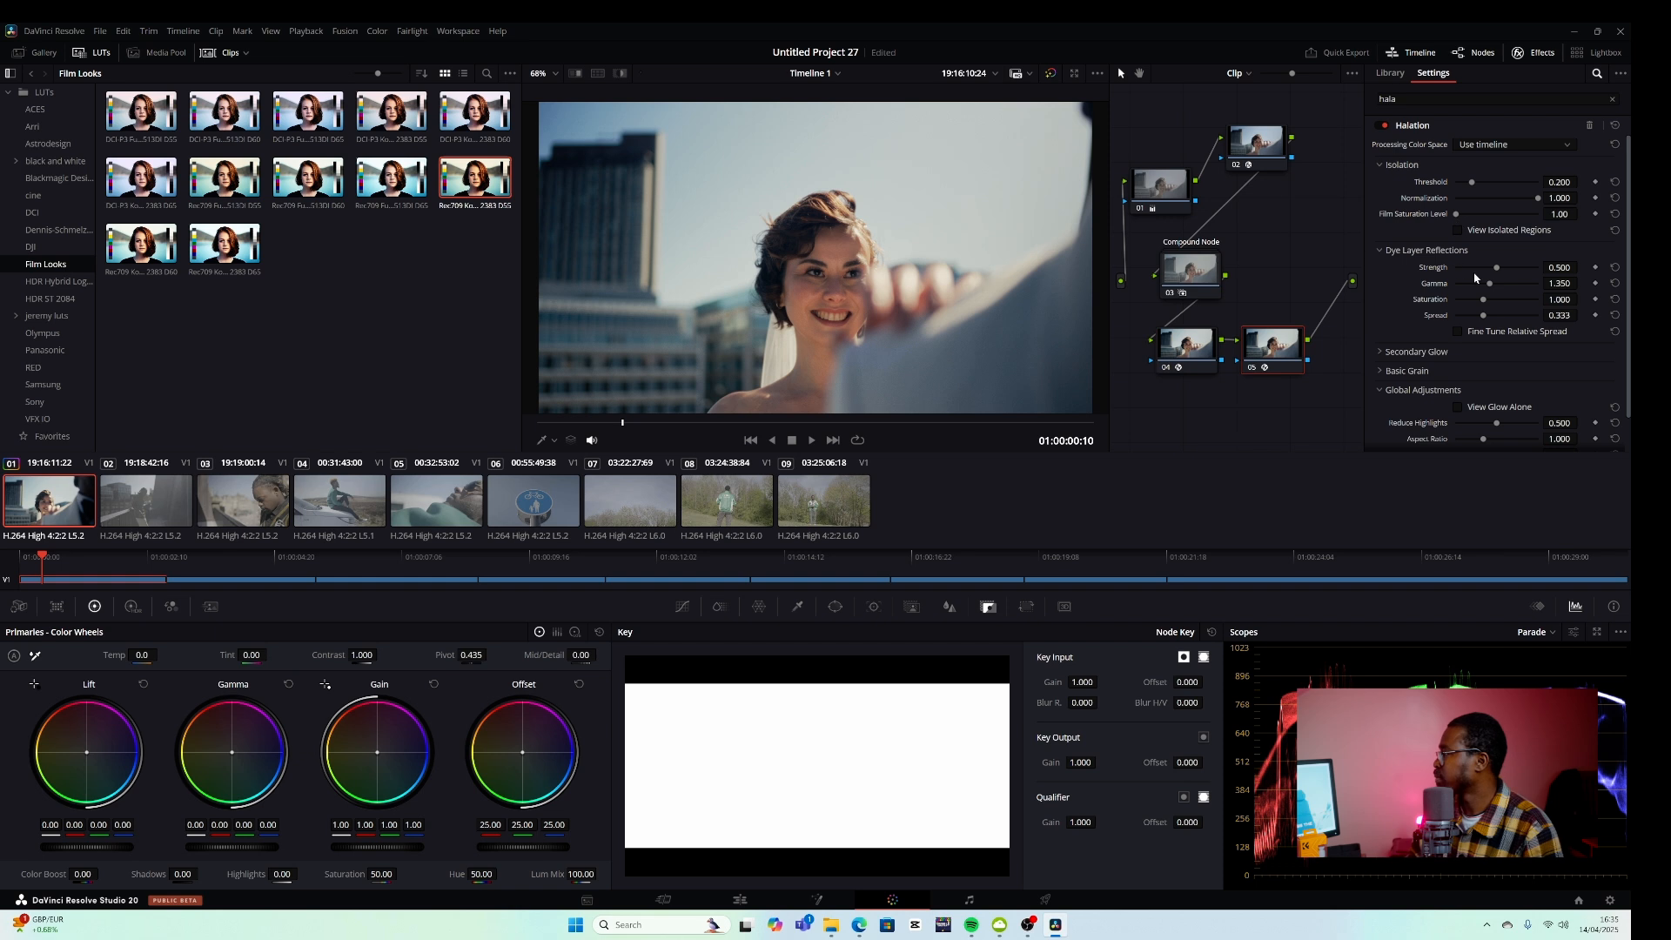
# Step: Adjust the halation's dye layer reflections to strength 0.473, gamma 1.264 and saturation 0.884
pyautogui.moveTo(1497, 267); pyautogui.dragTo(1477, 302)
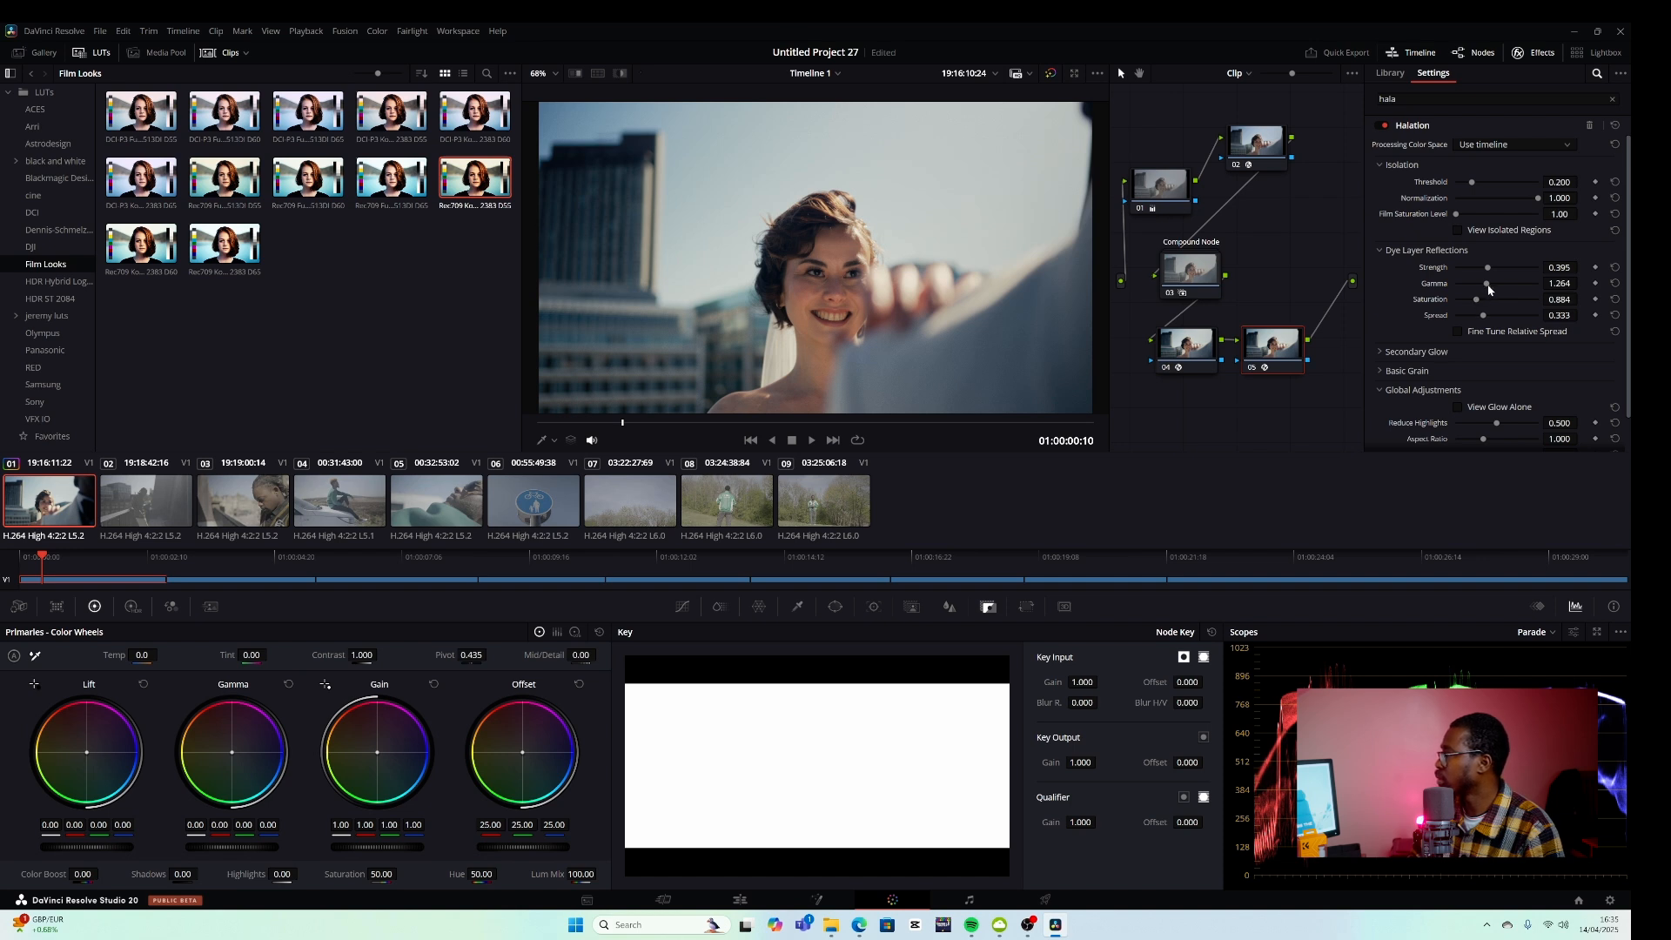
pyautogui.moveTo(1488, 273); pyautogui.dragTo(1494, 273)
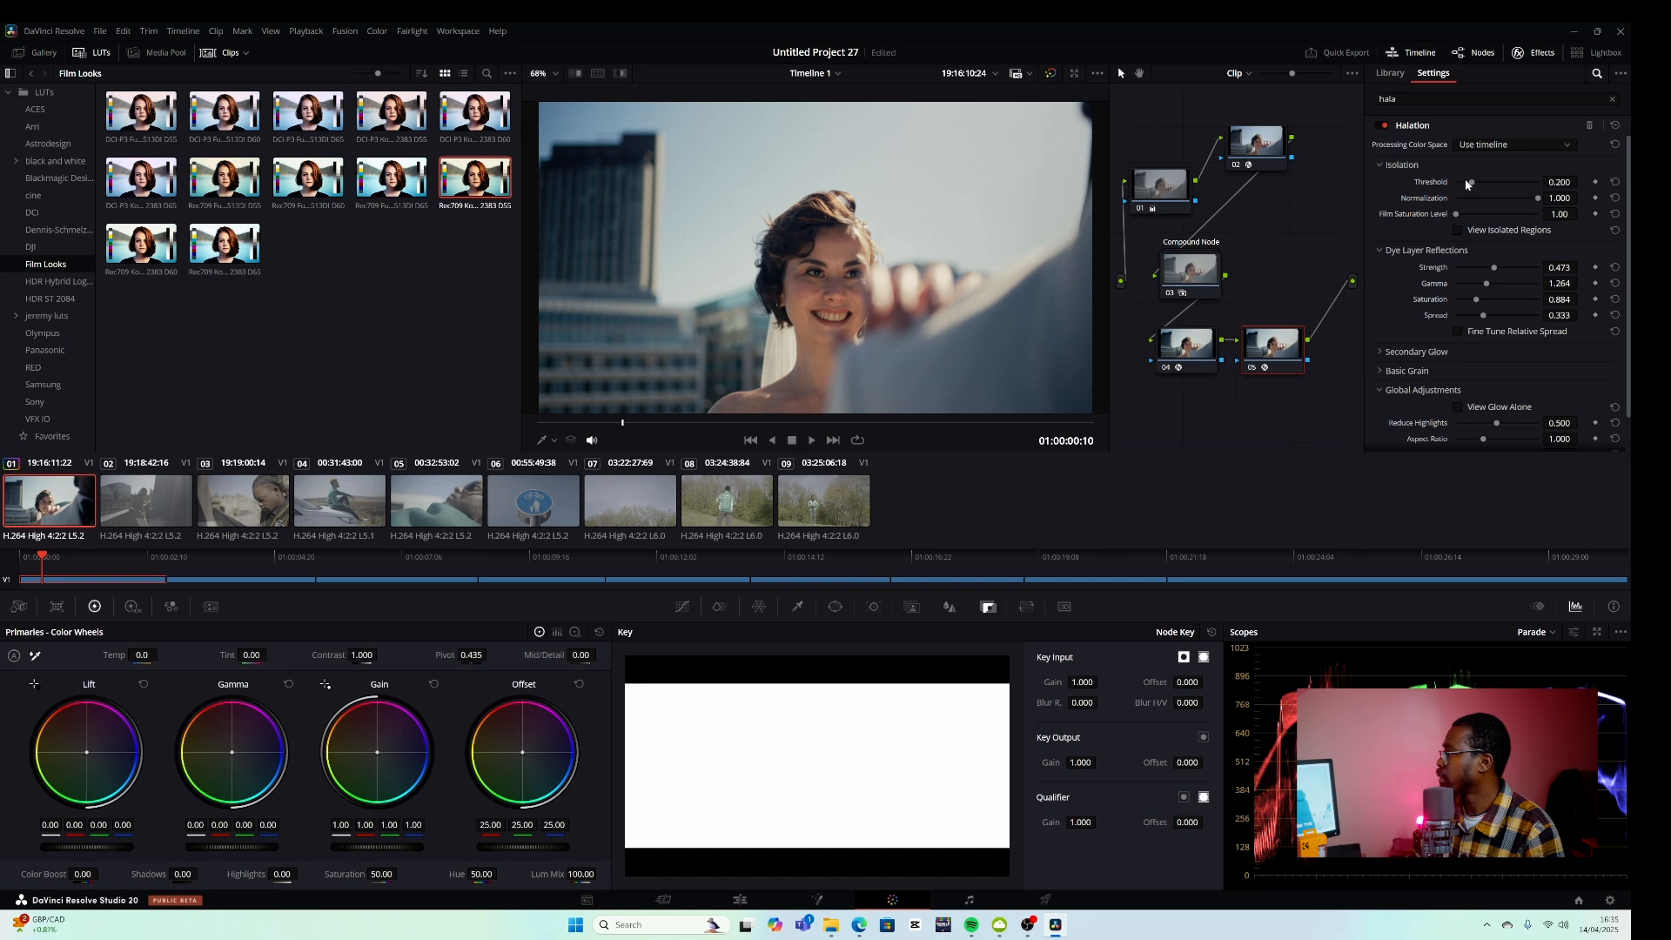
pyautogui.click(1534, 52)
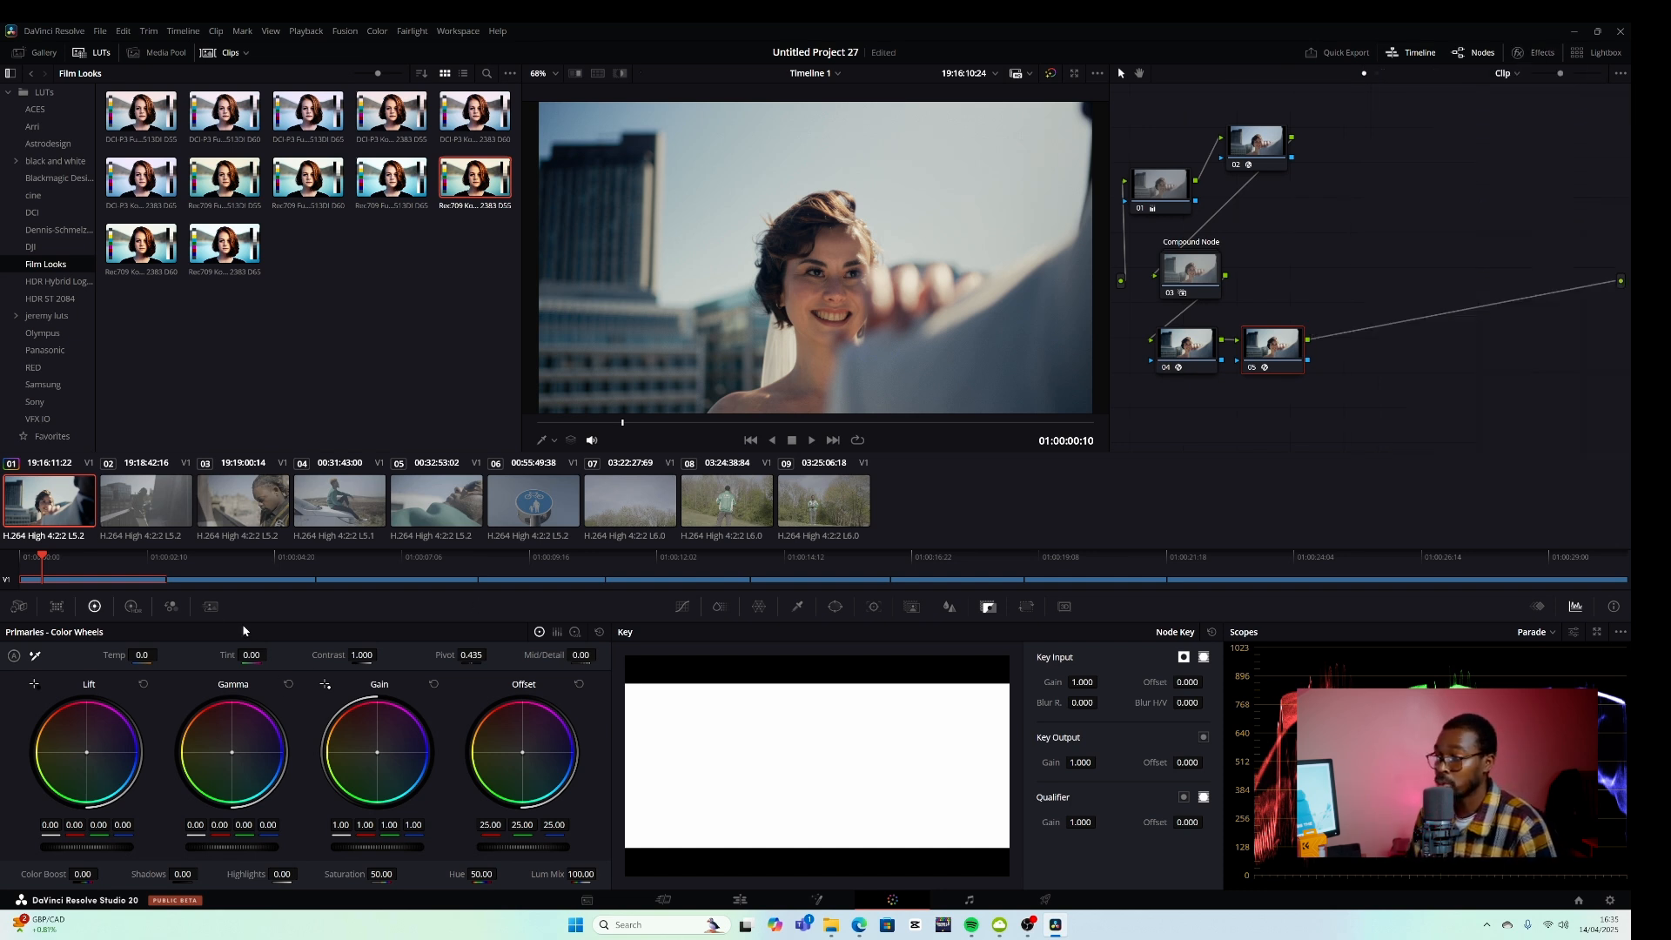
# Step: Copy the finished grade from clip 01 to clip 02, from clip 02 to clip 03, and from clip 03 to clip 04
pyautogui.click(126, 494)
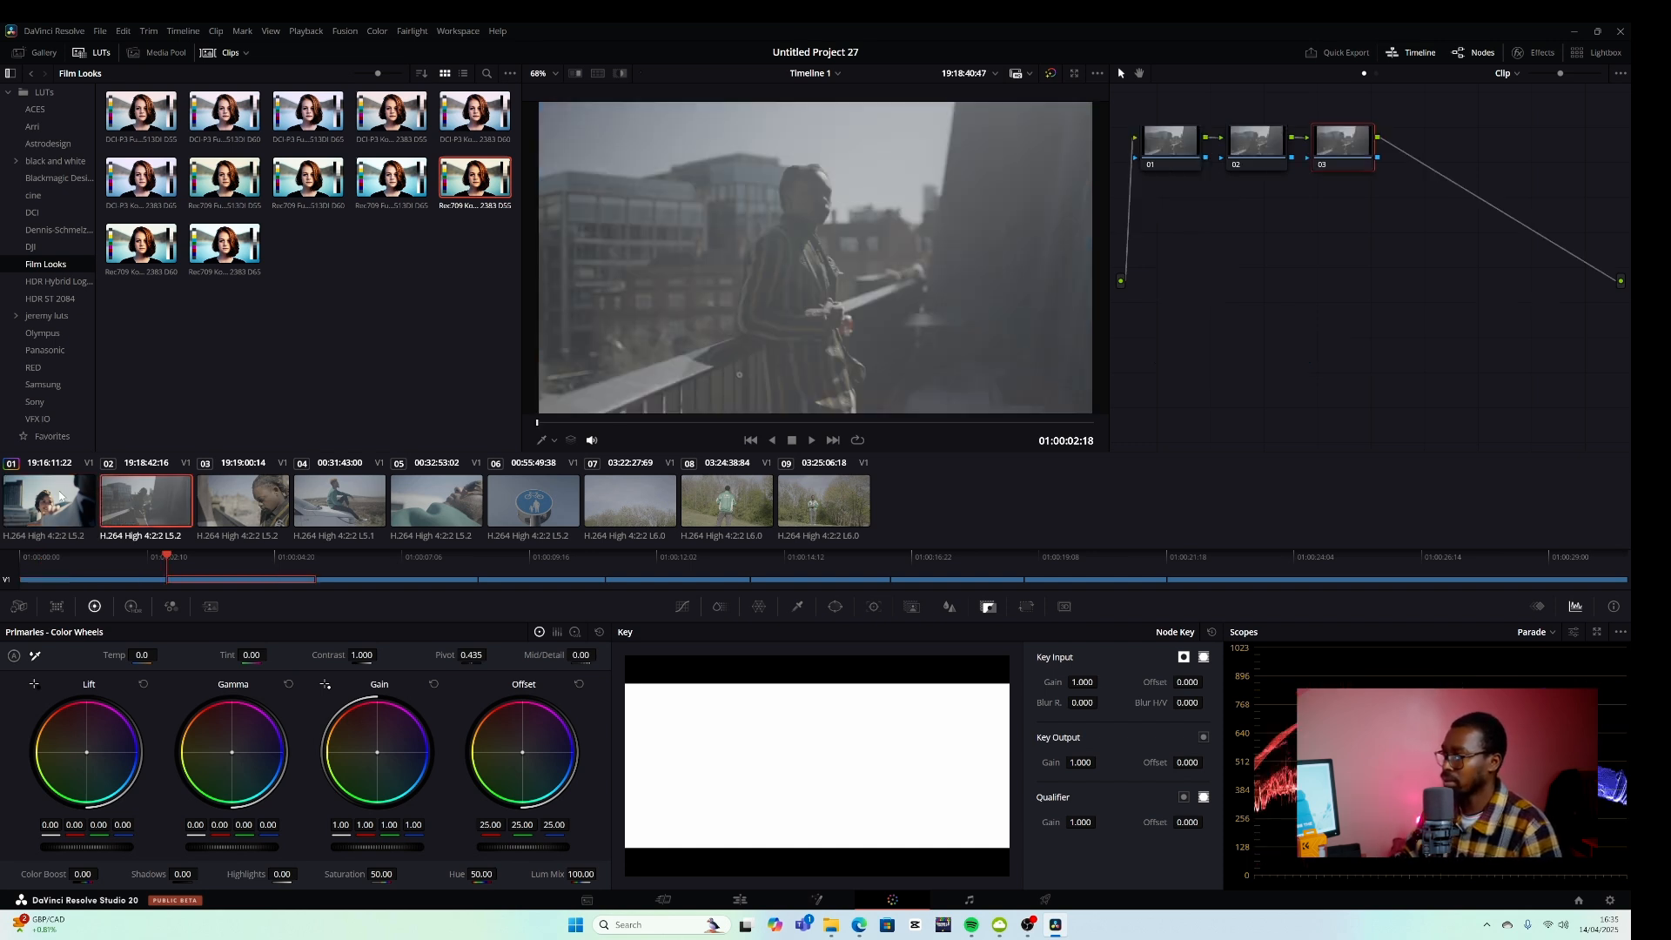
pyautogui.rightClick(52, 503)
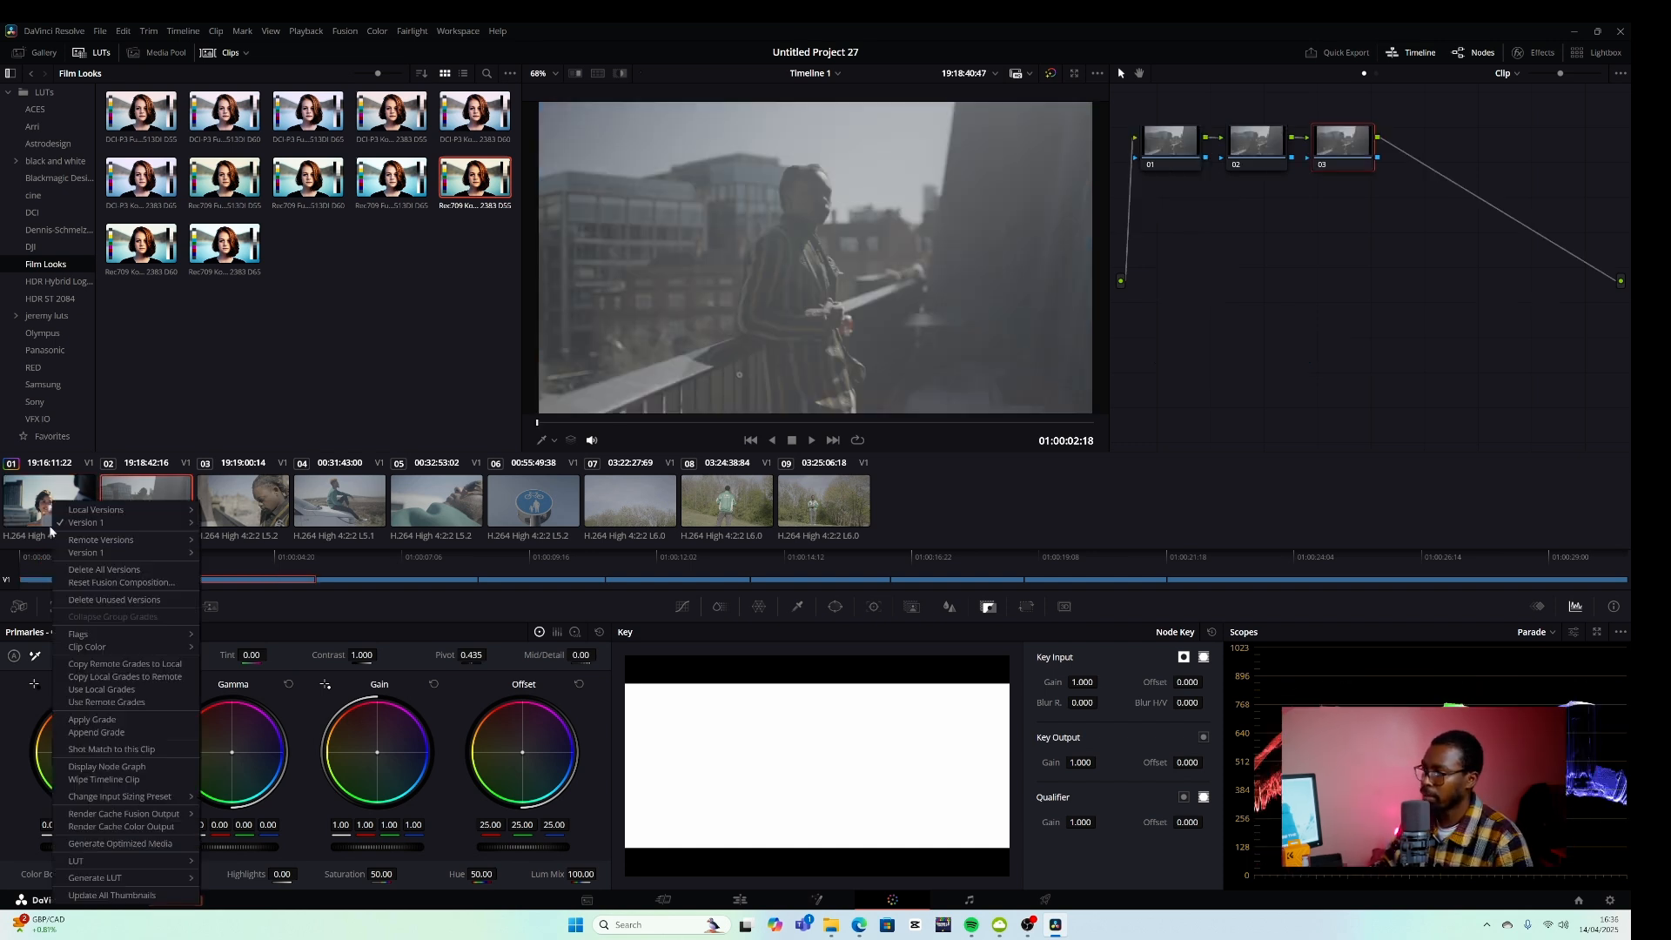
pyautogui.click(86, 720)
pyautogui.click(208, 509)
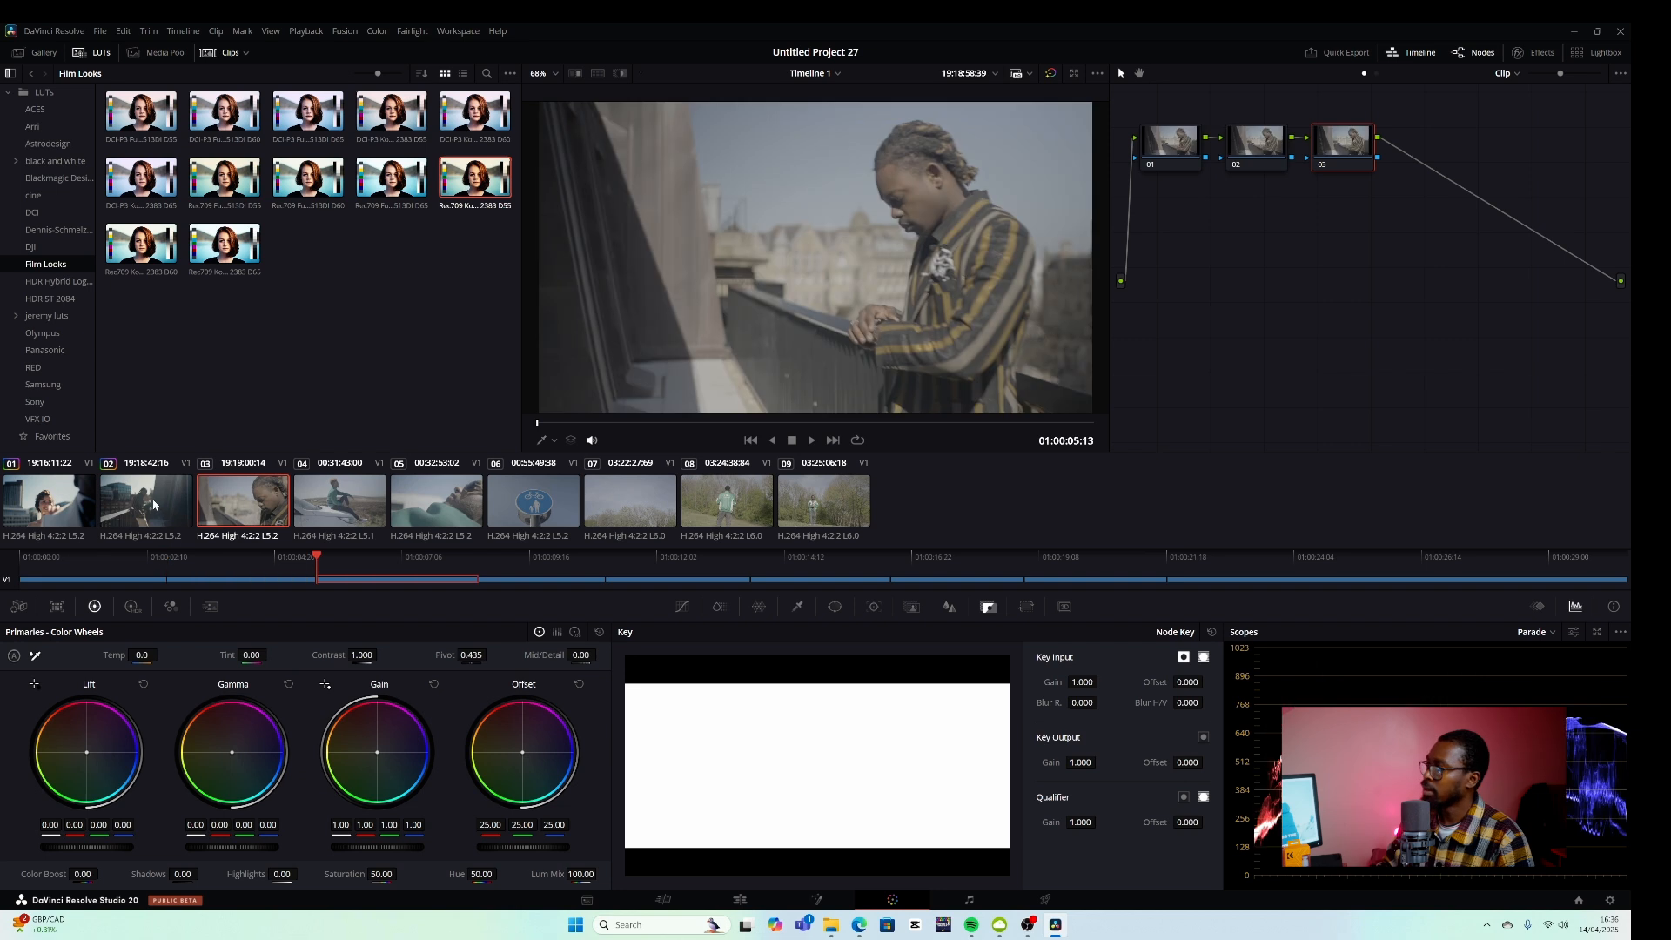
pyautogui.rightClick(157, 506)
pyautogui.click(181, 720)
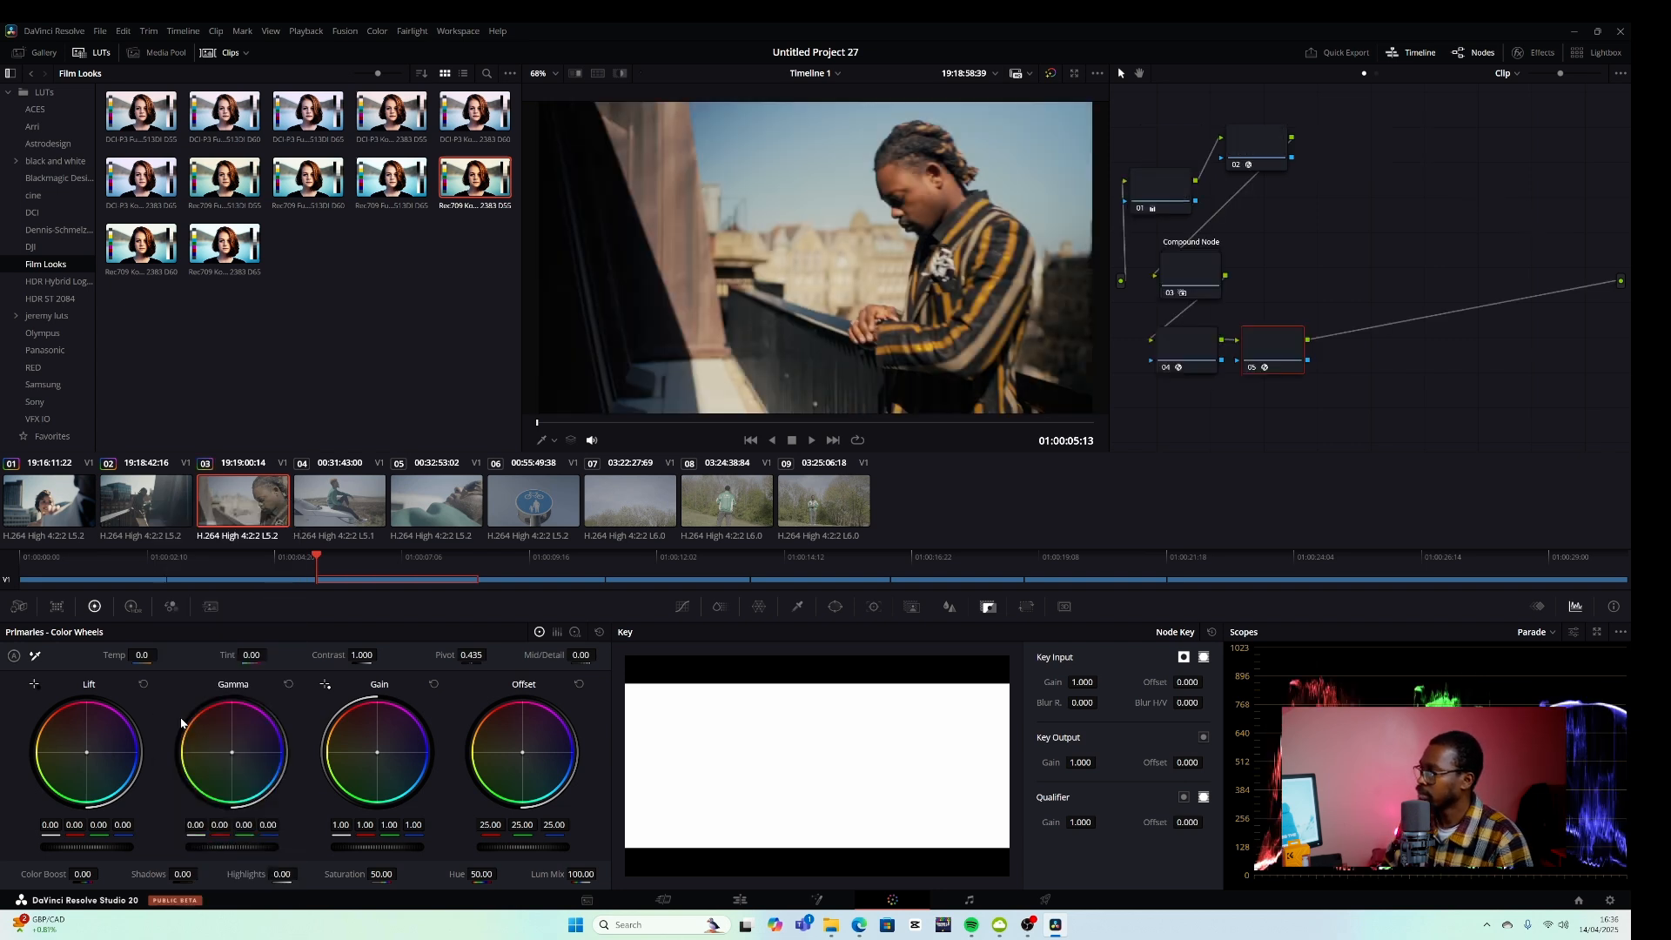
pyautogui.click(344, 503)
pyautogui.rightClick(243, 503)
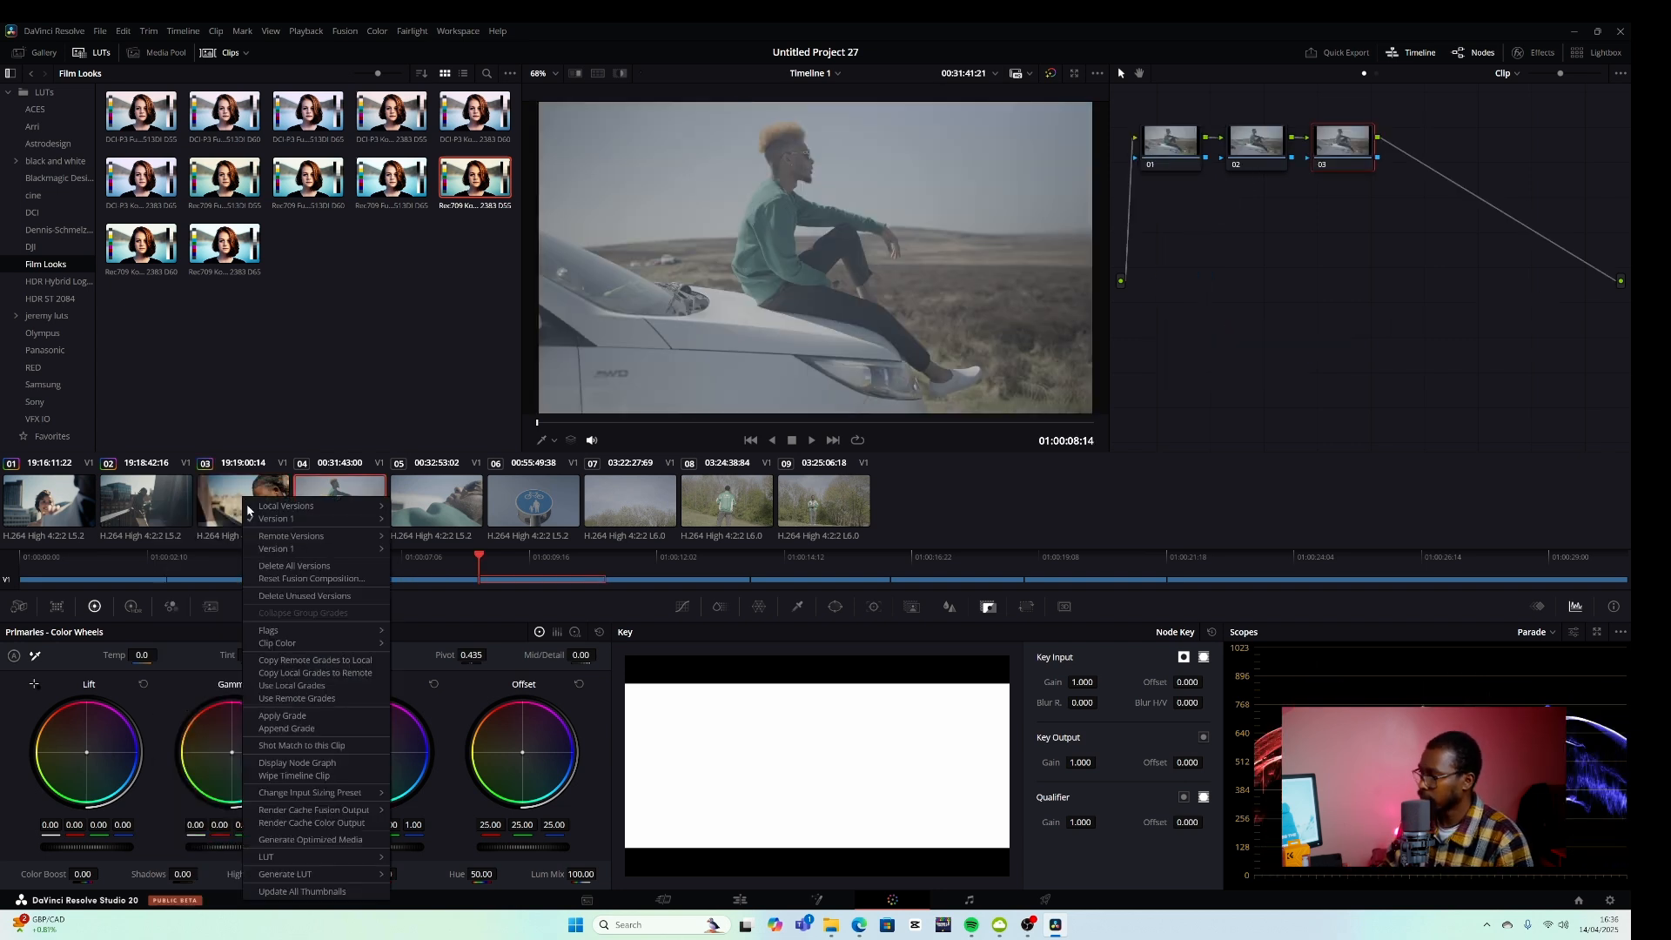
pyautogui.click(278, 716)
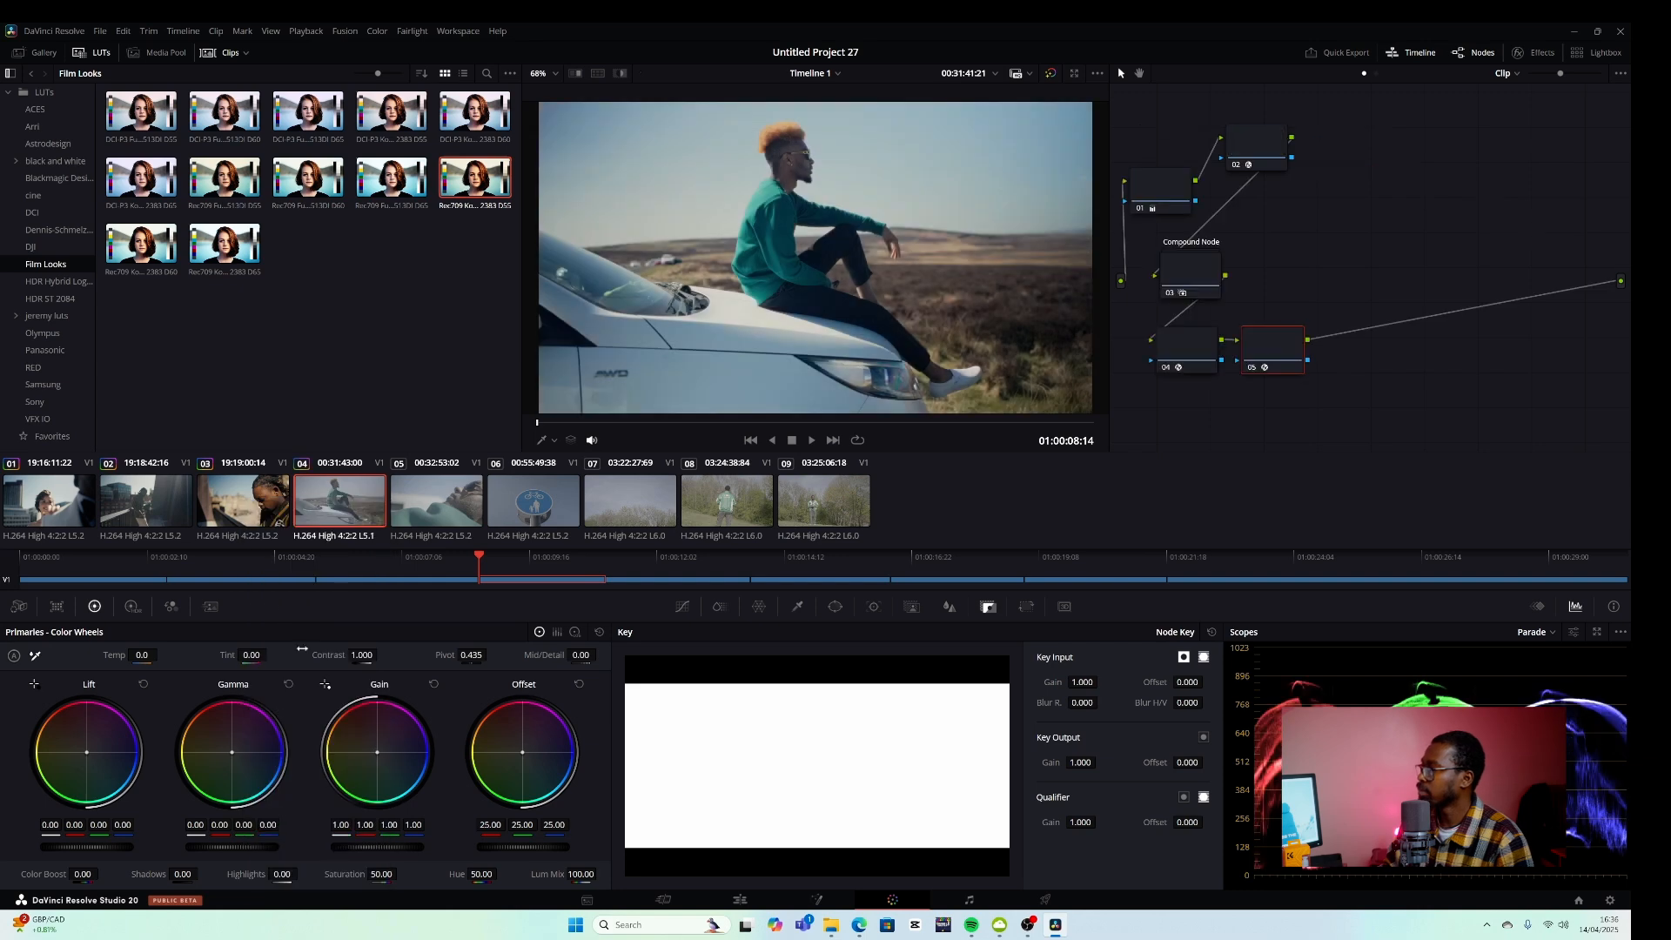